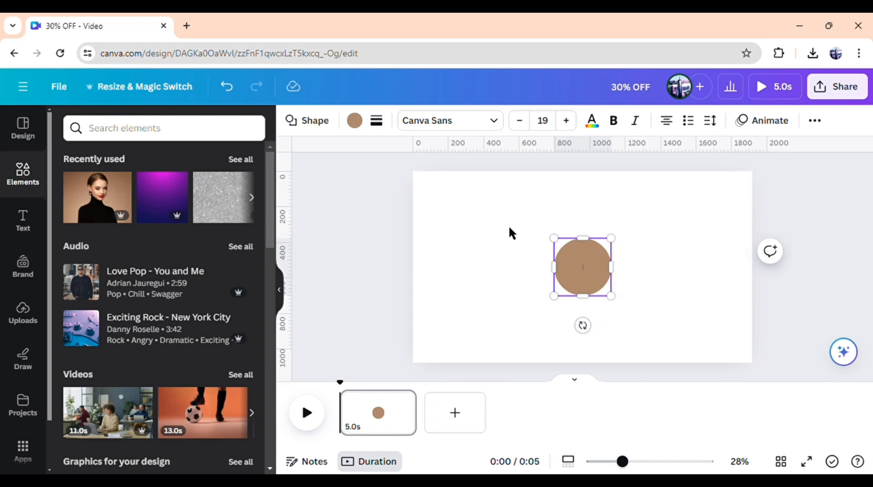
- Fill the circle with black and add a heading reading "30% OFF" over it
{"action": "left_click", "coordinate": [354, 121]}
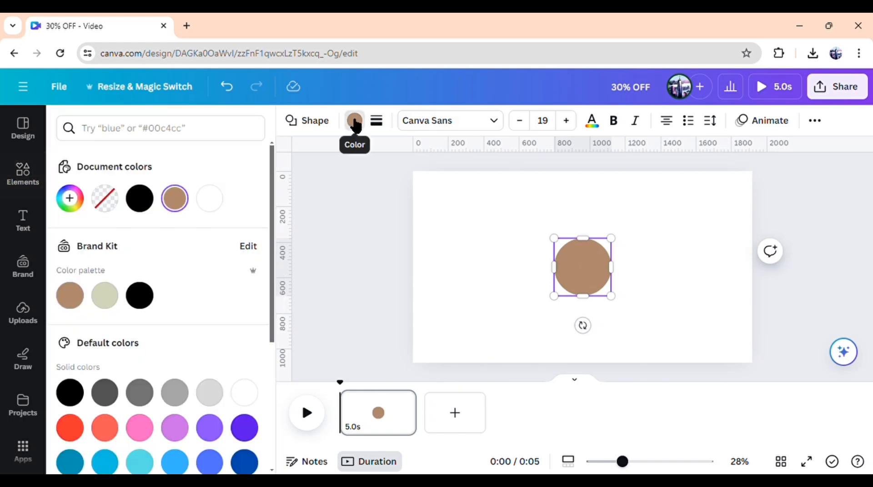
{"action": "left_click", "coordinate": [141, 297]}
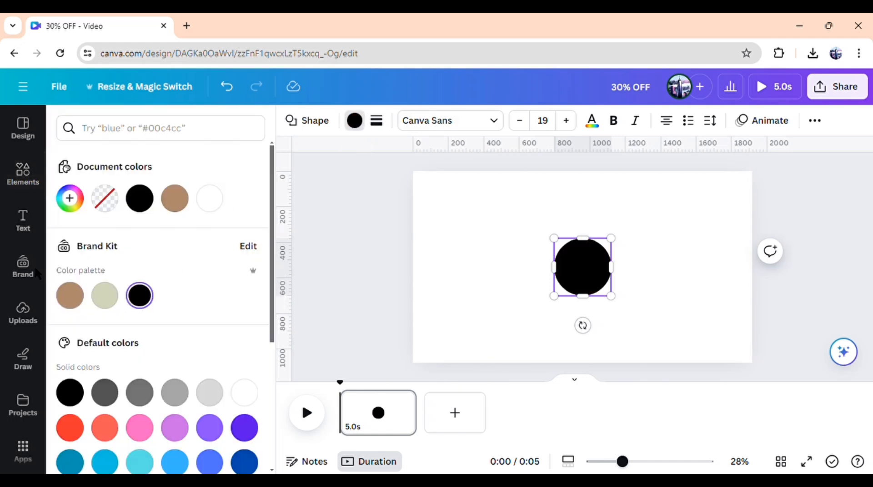
{"action": "left_click", "coordinate": [26, 230]}
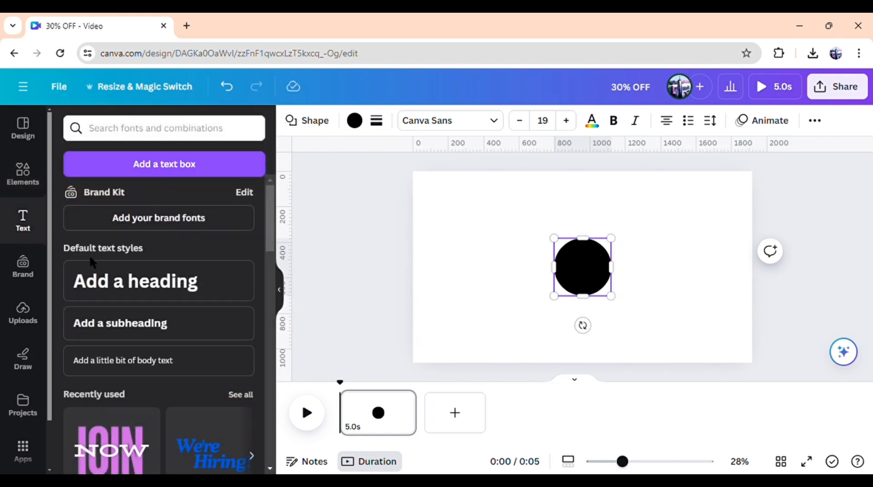
{"action": "left_click", "coordinate": [113, 280]}
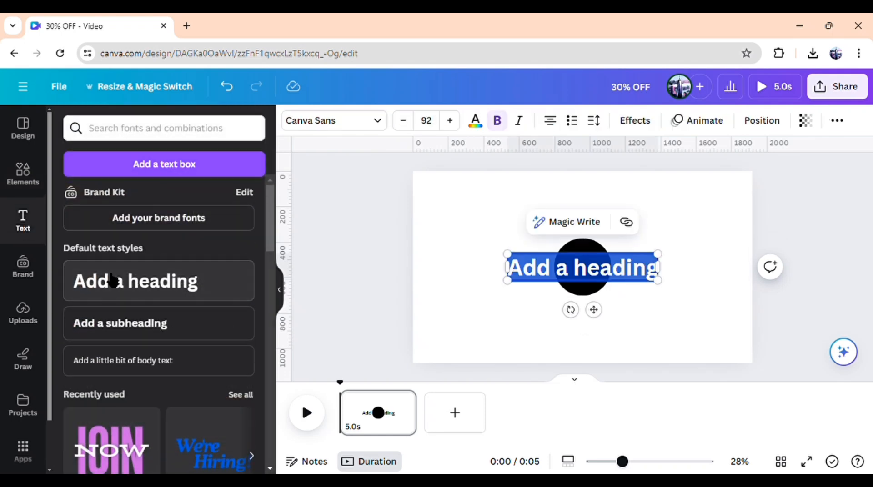
{"action": "key", "text": "BackSpace"}
{"action": "type", "text": "30"}
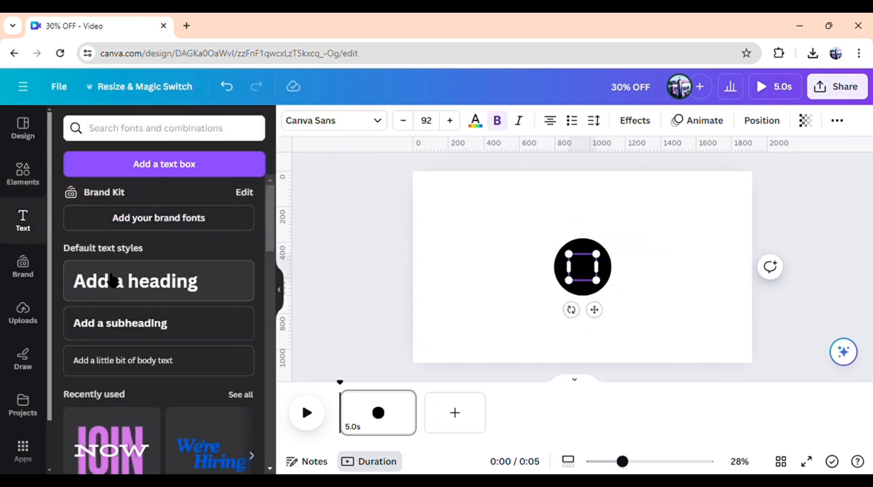
{"action": "type", "text": "% OFF"}
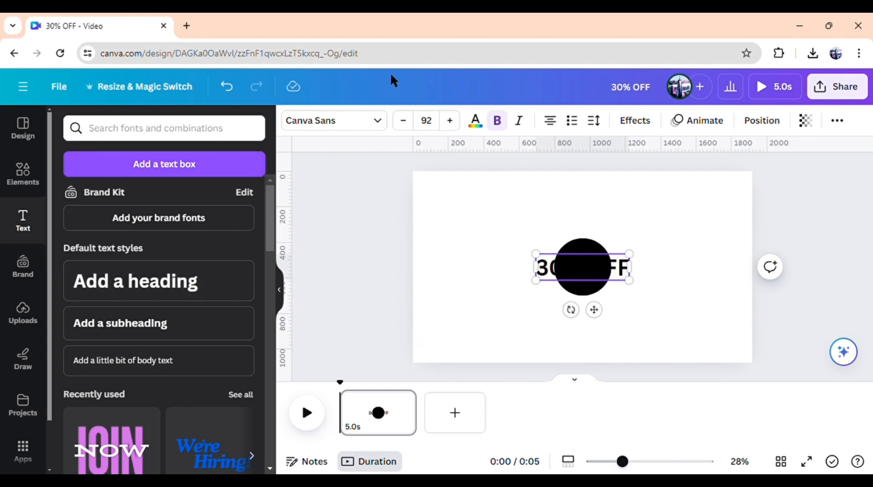
- Recolor the "30% OFF" heading white (#ffffff) and set its font to Norwester
{"action": "left_click", "coordinate": [477, 129]}
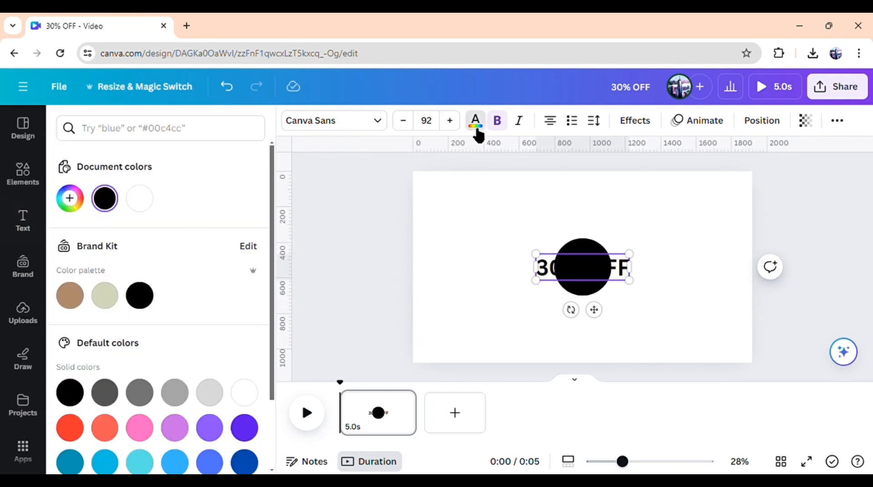
{"action": "left_click", "coordinate": [151, 204]}
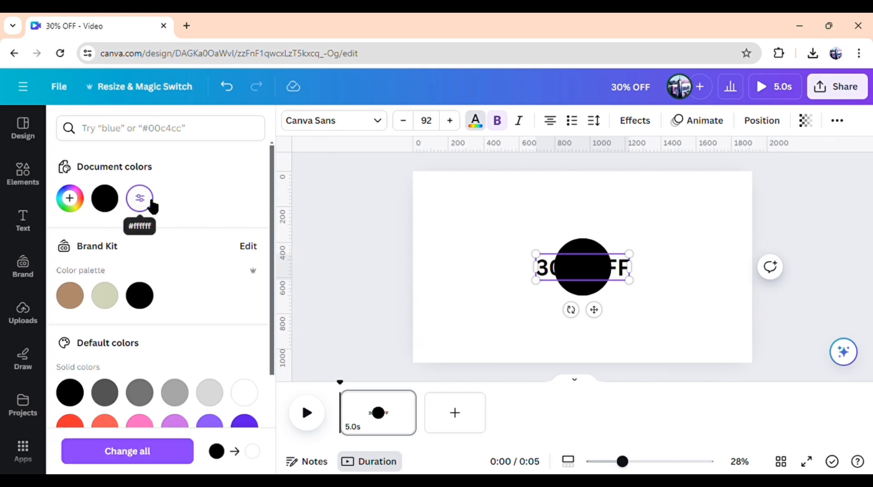
{"action": "left_click", "coordinate": [151, 460]}
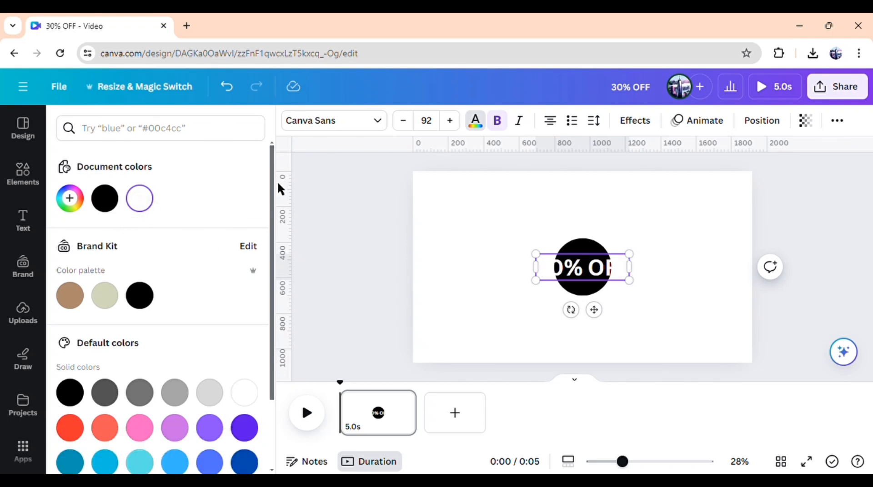
{"action": "left_click", "coordinate": [318, 122]}
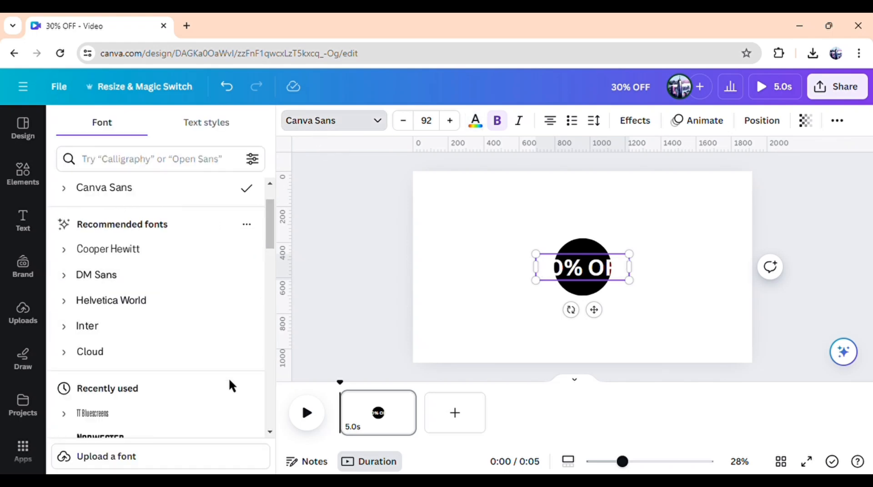
{"action": "left_click", "coordinate": [122, 437]}
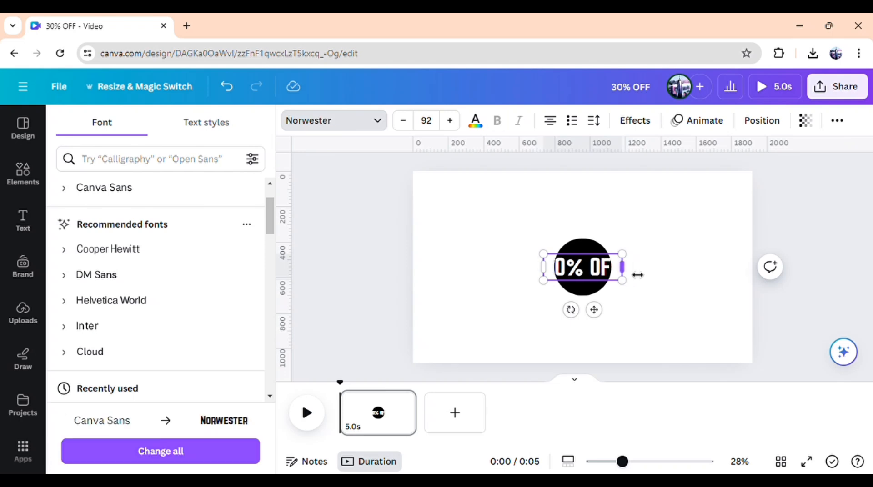
- Narrow the "30% OFF" text box to wrap onto two lines, with line spacing 1.12, and center it on the black circle
{"action": "left_click_drag", "start_coordinate": [634, 275], "coordinate": [614, 272]}
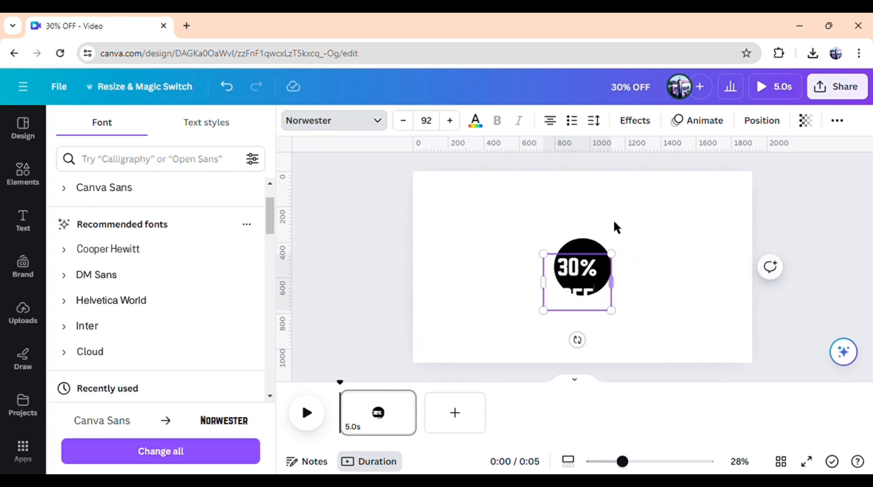
{"action": "left_click", "coordinate": [600, 120]}
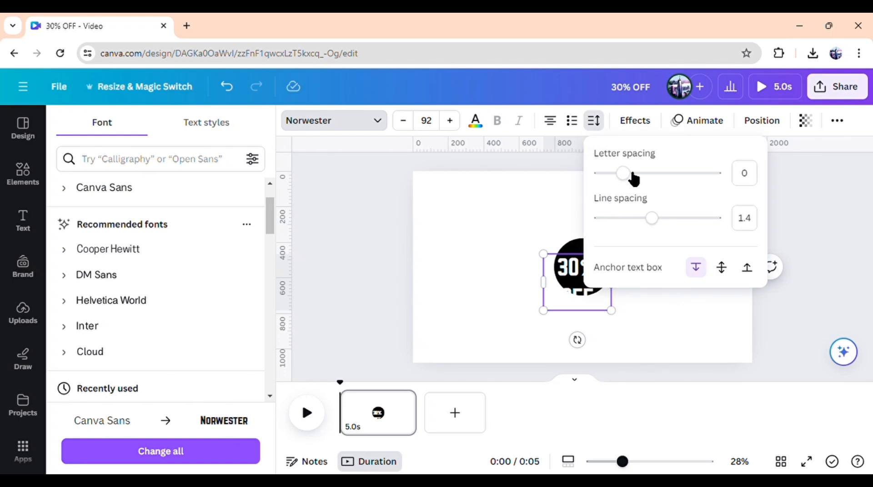
{"action": "left_click_drag", "start_coordinate": [661, 216], "coordinate": [641, 216]}
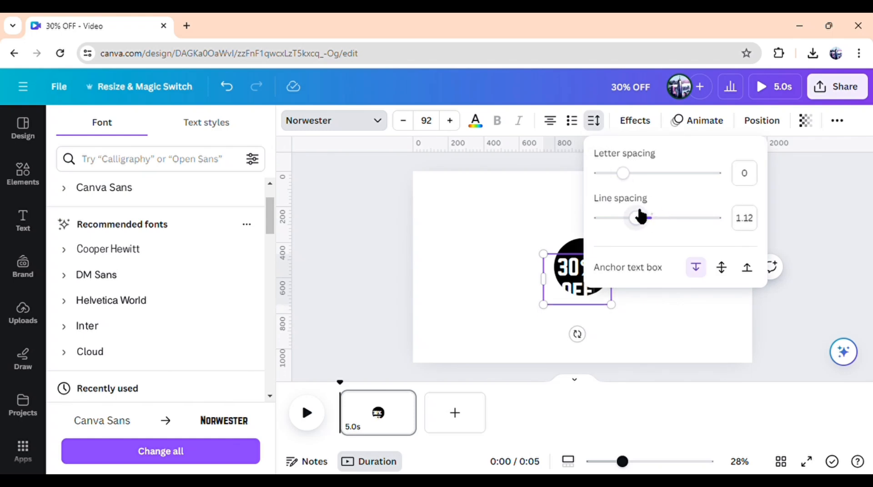
{"action": "left_click", "coordinate": [503, 298]}
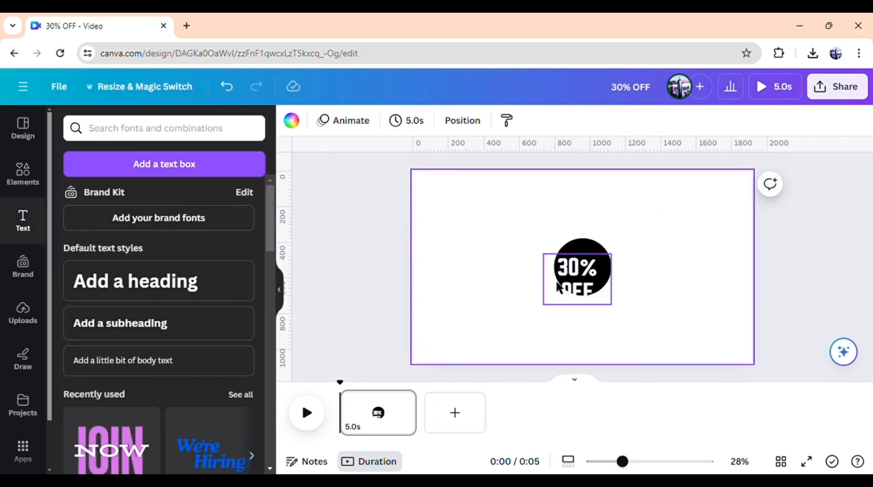
{"action": "left_click", "coordinate": [589, 276]}
{"action": "left_click_drag", "start_coordinate": [589, 275], "coordinate": [594, 276]}
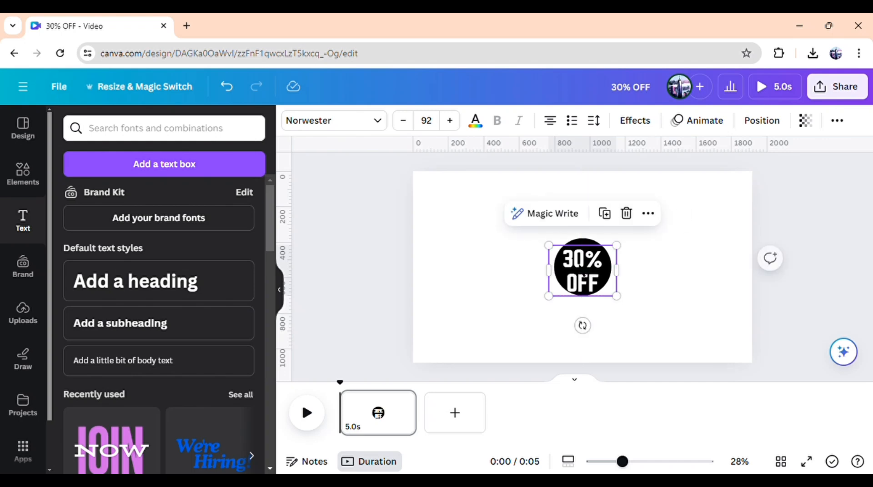
- Download the "30% OFF" badge as a PNG with a transparent background
{"action": "left_click", "coordinate": [838, 93]}
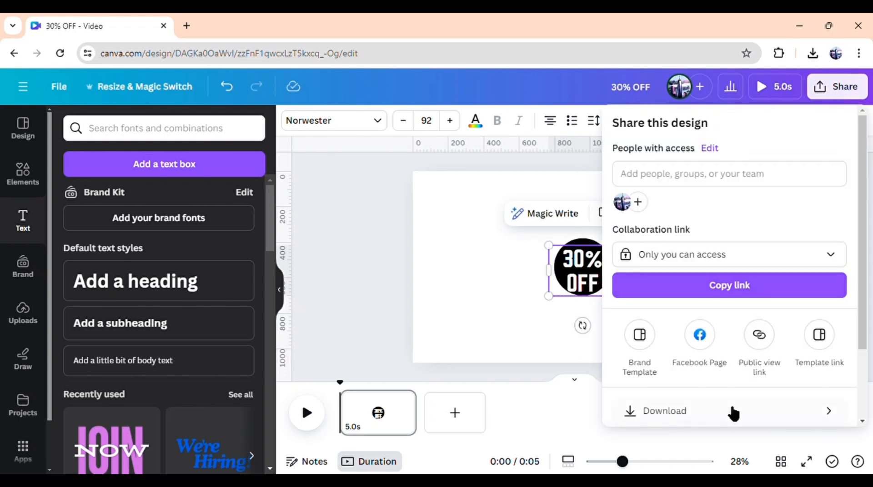
{"action": "left_click", "coordinate": [724, 416]}
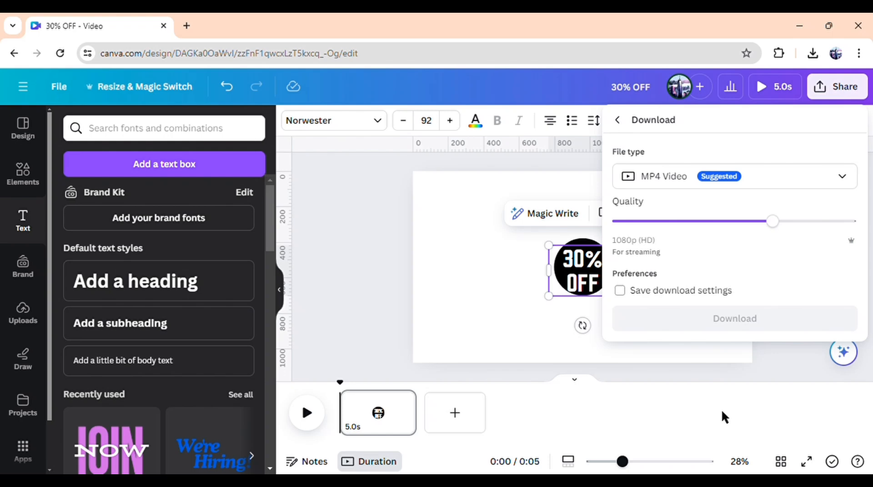
{"action": "left_click", "coordinate": [781, 177]}
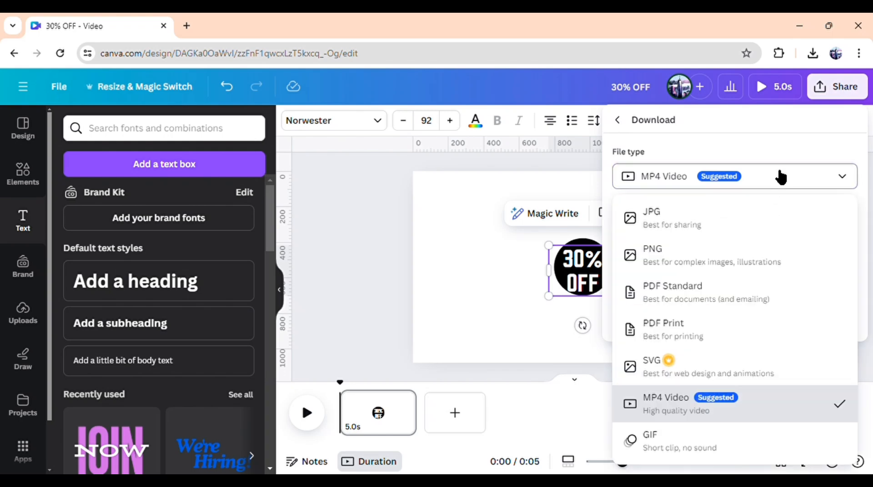
{"action": "left_click", "coordinate": [722, 255]}
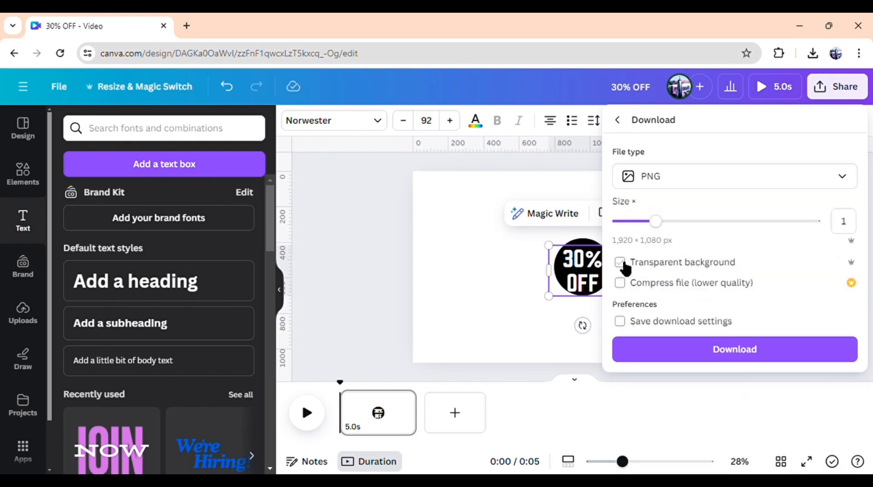
{"action": "left_click", "coordinate": [696, 354]}
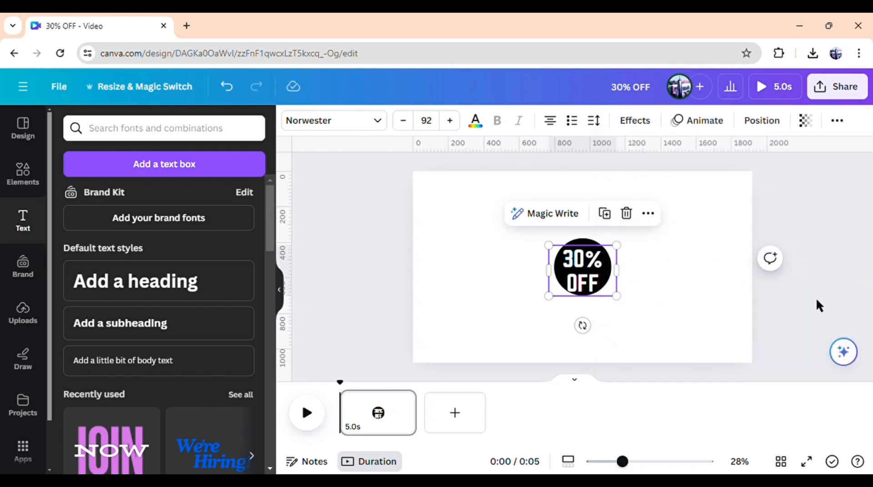
{"action": "left_click", "coordinate": [816, 300]}
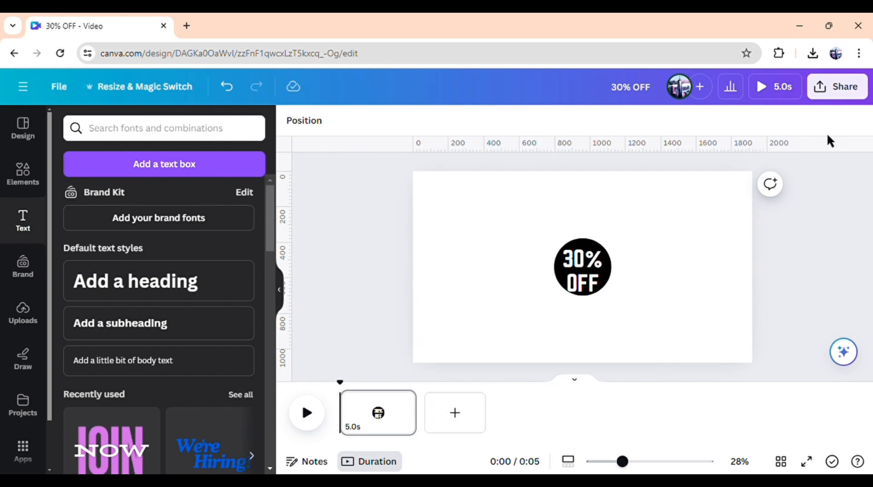
- Delete the "30% OFF" text and the black circle from the page
{"action": "left_click", "coordinate": [592, 257]}
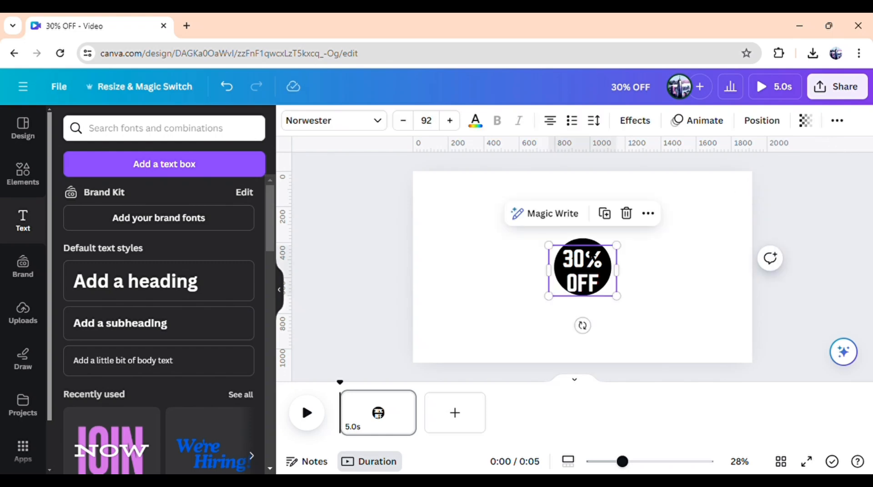
{"action": "left_click", "coordinate": [626, 213]}
{"action": "left_click", "coordinate": [599, 249]}
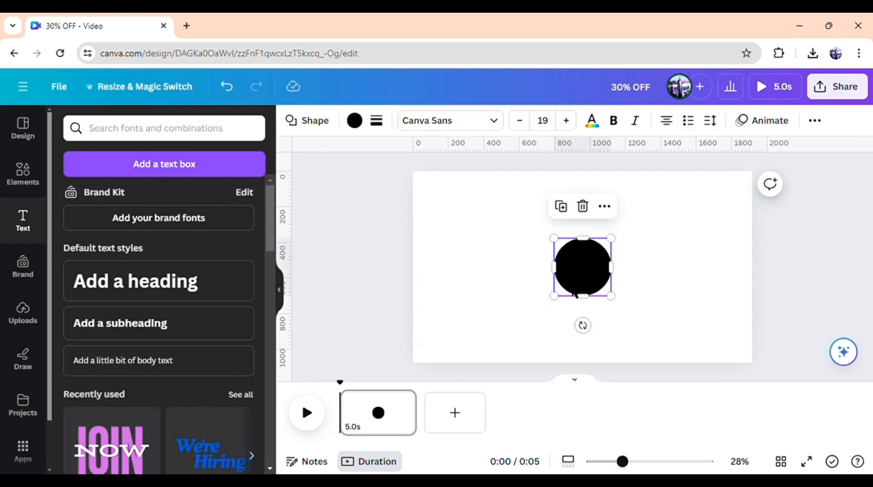
{"action": "left_click", "coordinate": [586, 207]}
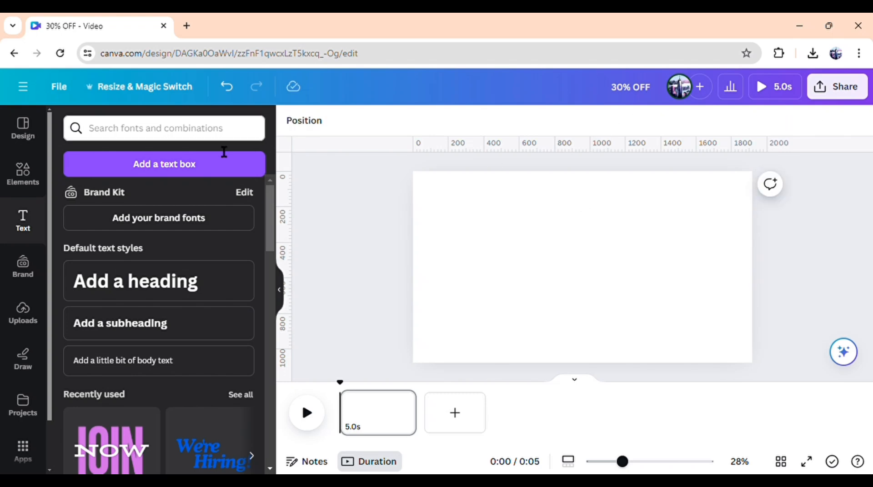
- Add the recently used red-pink gradient image and set it as the page background
{"action": "left_click", "coordinate": [20, 175]}
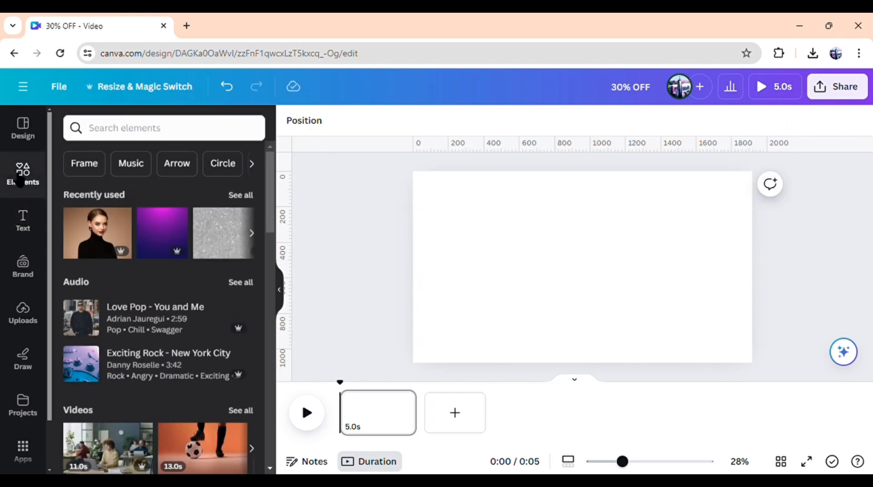
{"action": "left_click", "coordinate": [237, 196]}
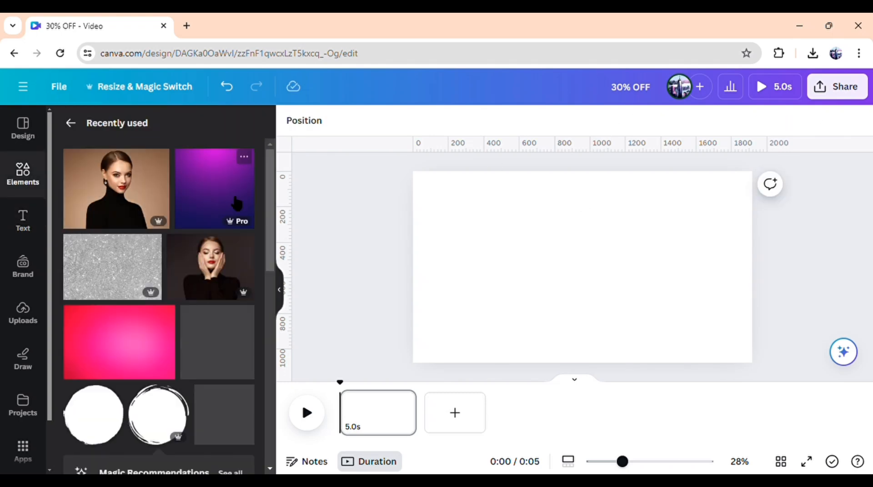
{"action": "left_click", "coordinate": [154, 346]}
{"action": "left_click", "coordinate": [605, 159]}
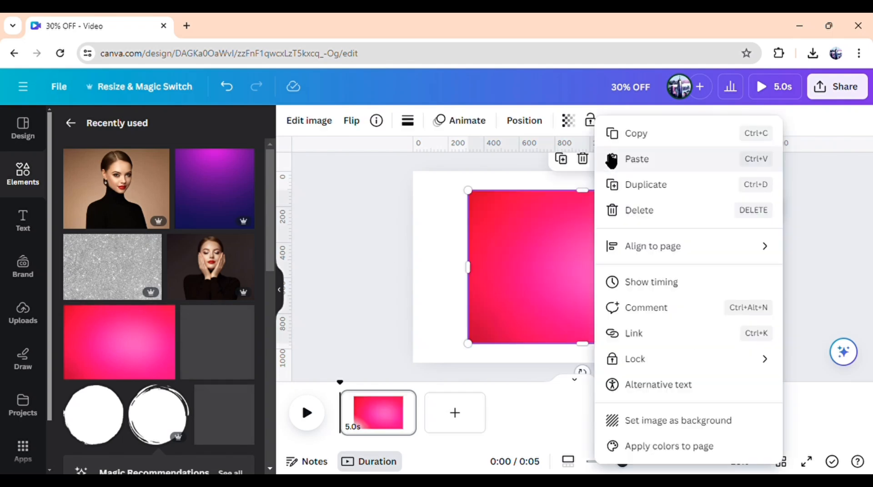
{"action": "left_click", "coordinate": [660, 422]}
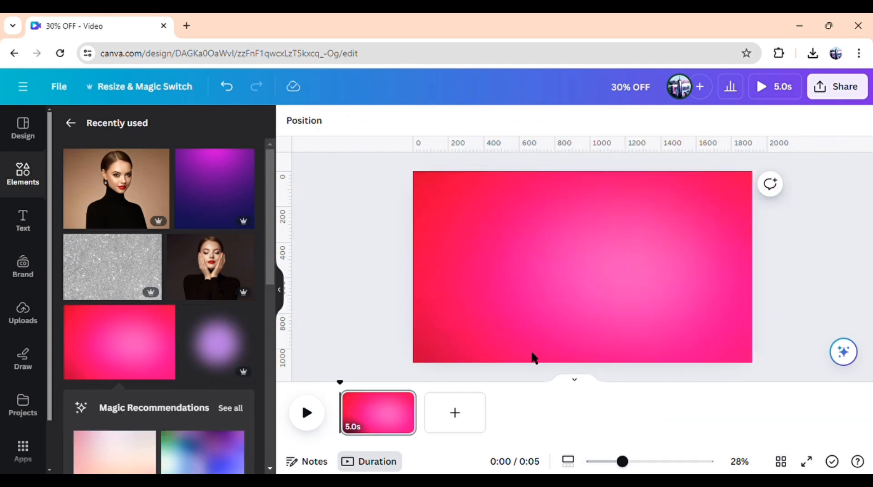
- Add the silver glitter image and place the purple gradient image over it, resized to leave a thin glitter border on all sides
{"action": "left_click", "coordinate": [104, 267]}
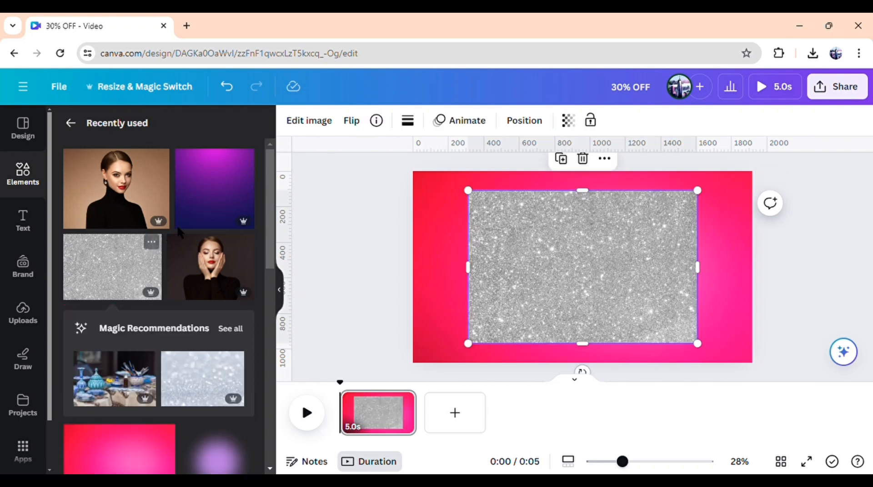
{"action": "left_click", "coordinate": [225, 202]}
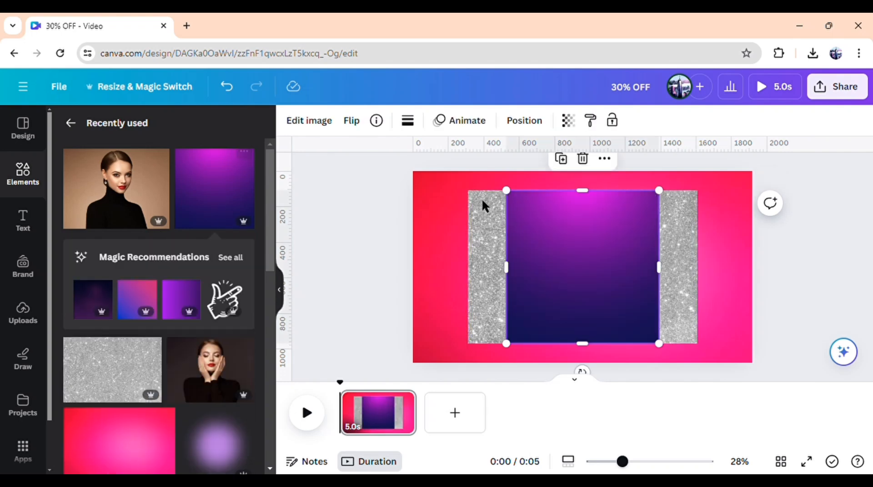
{"action": "left_click_drag", "start_coordinate": [580, 199], "coordinate": [580, 202]}
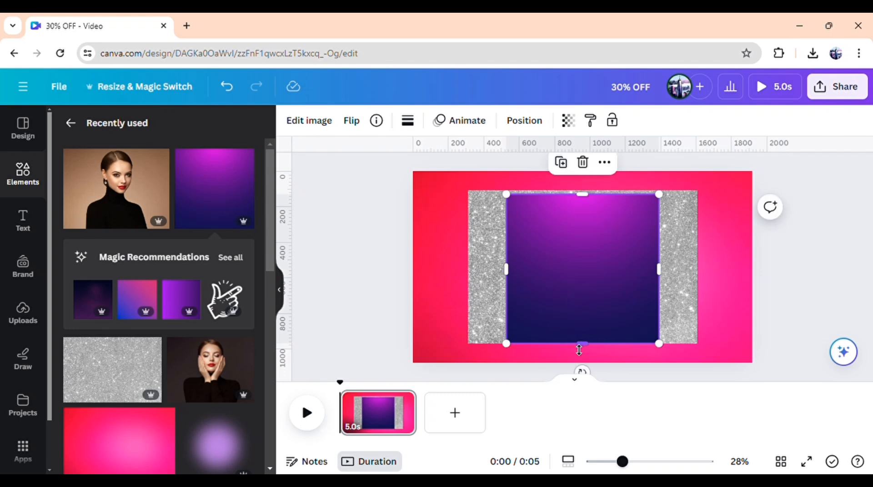
{"action": "left_click_drag", "start_coordinate": [581, 344], "coordinate": [581, 339]}
{"action": "left_click_drag", "start_coordinate": [518, 281], "coordinate": [483, 281]}
{"action": "left_click_drag", "start_coordinate": [670, 291], "coordinate": [571, 293]}
- Group the glitter and purple gradient images and stretch the group leftward well past the page's left edge
{"action": "left_click", "coordinate": [789, 277]}
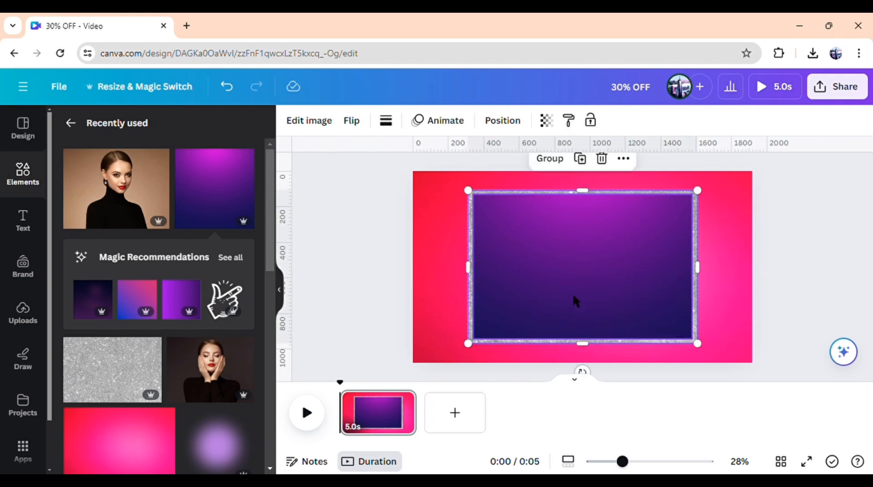
{"action": "left_click", "coordinate": [550, 162]}
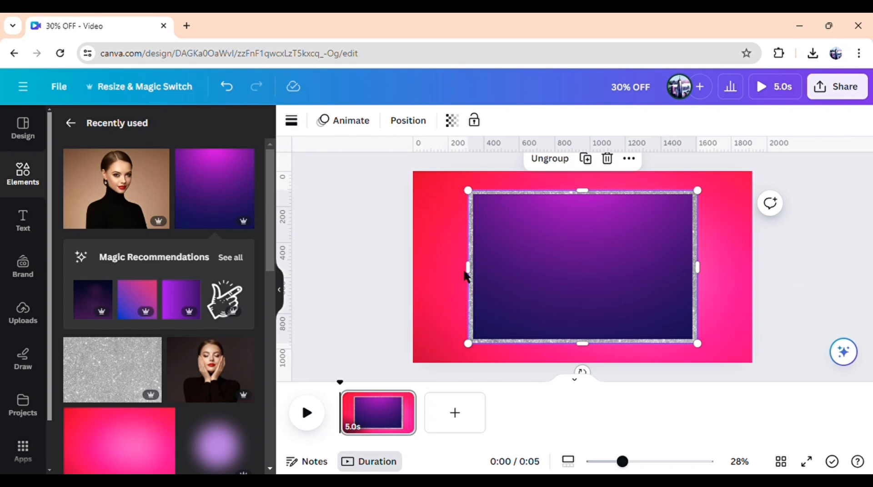
{"action": "left_click_drag", "start_coordinate": [475, 278], "coordinate": [301, 291]}
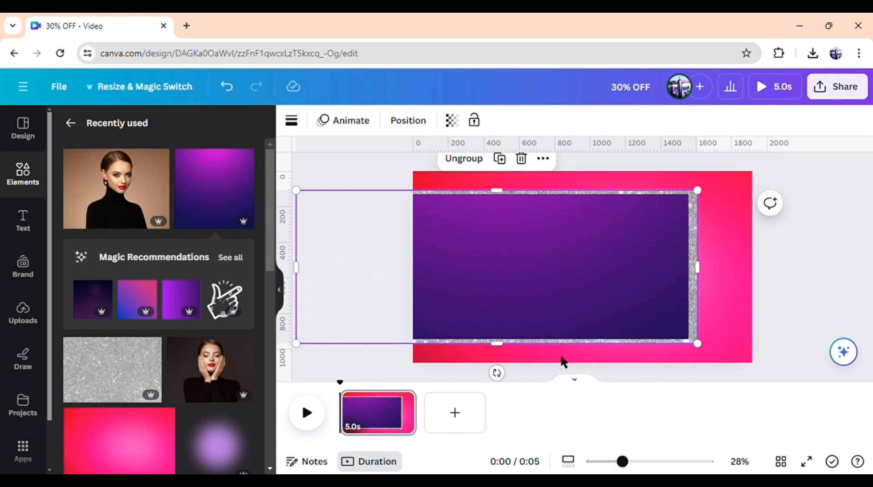
- Rotate and enlarge the glitter-purple group to cover the page's lower-right half, with its glitter edge running diagonally from near the lower-left to the upper-right corner
{"action": "left_click_drag", "start_coordinate": [506, 383], "coordinate": [566, 368]}
{"action": "left_click_drag", "start_coordinate": [560, 245], "coordinate": [685, 309]}
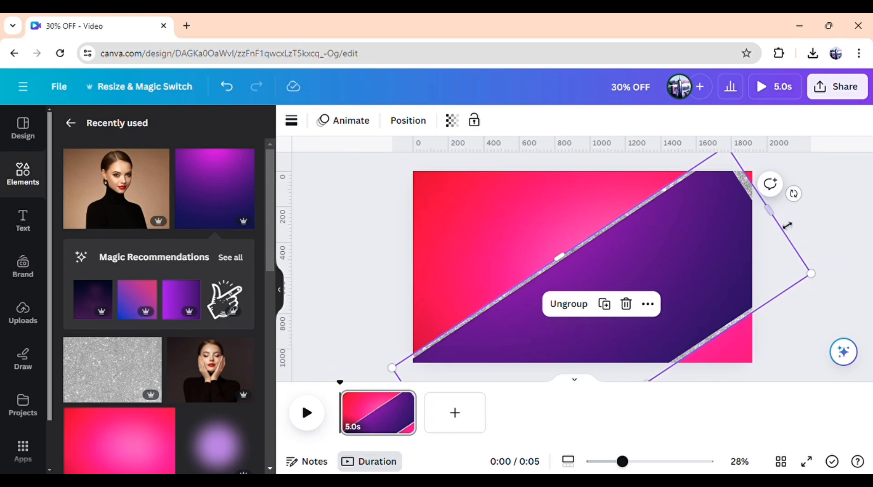
{"action": "left_click_drag", "start_coordinate": [782, 224], "coordinate": [841, 178]}
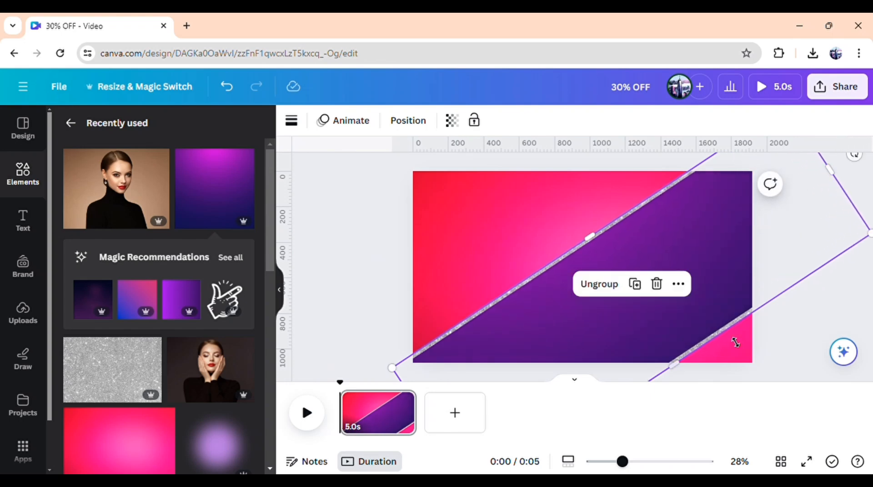
{"action": "left_click_drag", "start_coordinate": [683, 369], "coordinate": [717, 395]}
{"action": "left_click_drag", "start_coordinate": [712, 366], "coordinate": [702, 356]}
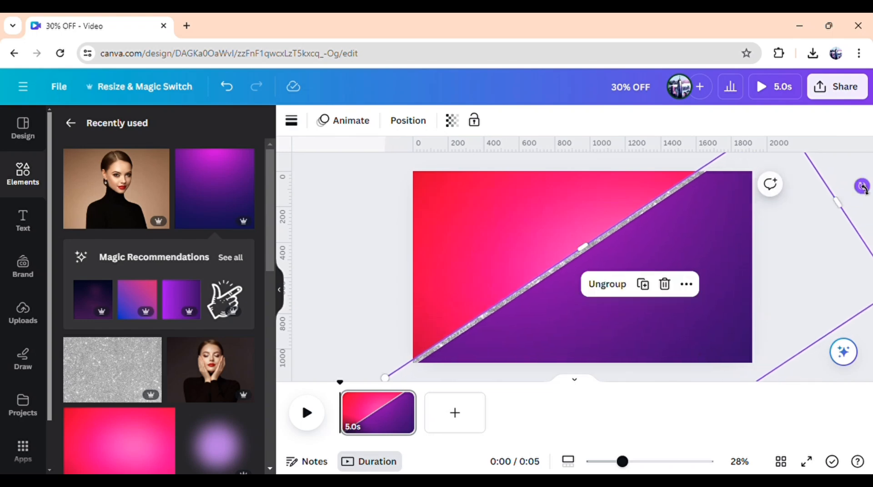
{"action": "left_click_drag", "start_coordinate": [862, 186], "coordinate": [848, 230]}
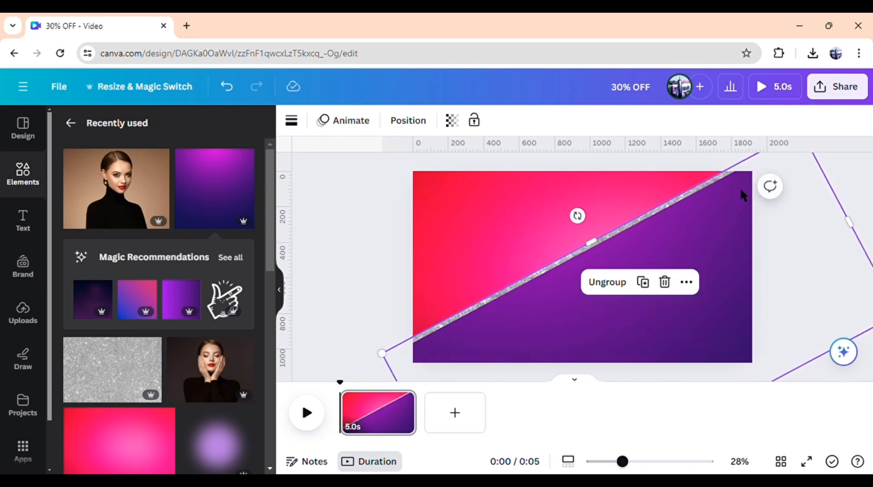
{"action": "left_click_drag", "start_coordinate": [711, 236], "coordinate": [713, 242]}
{"action": "left_click", "coordinate": [374, 275]}
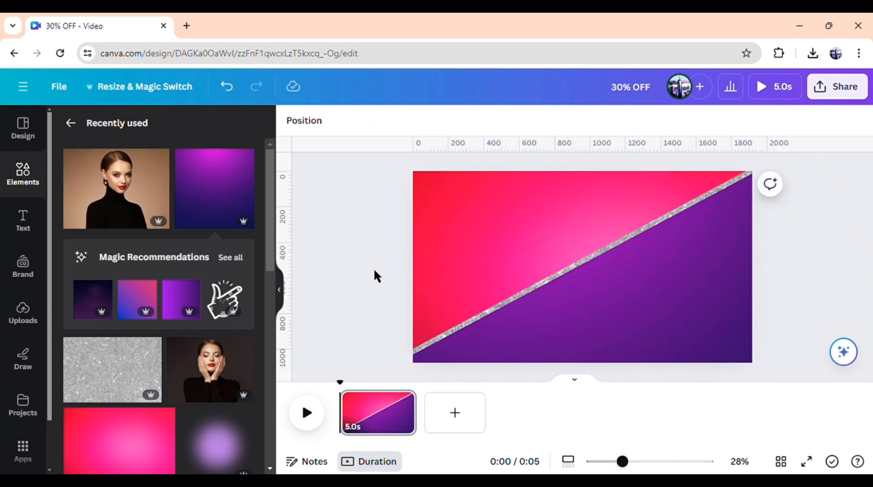
- Add the portrait of the woman holding her face, remove its background, and enlarge it to reach the page's bottom edge
{"action": "left_click", "coordinate": [207, 370]}
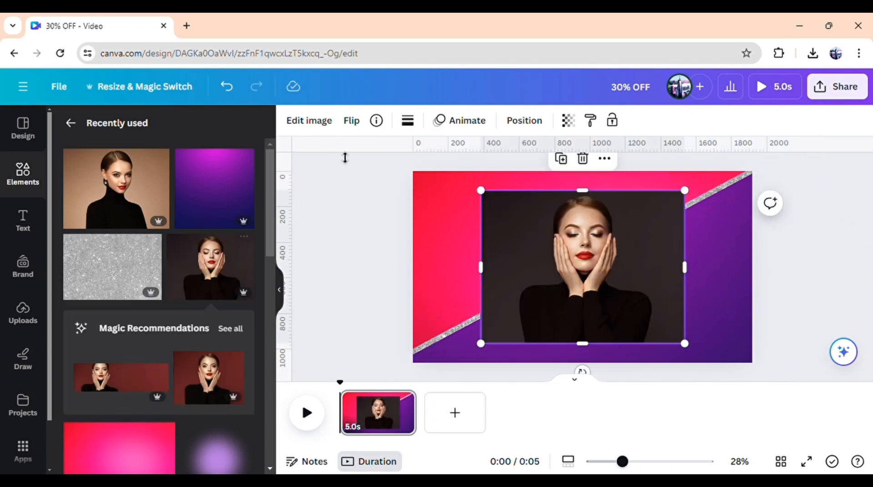
{"action": "left_click", "coordinate": [316, 125]}
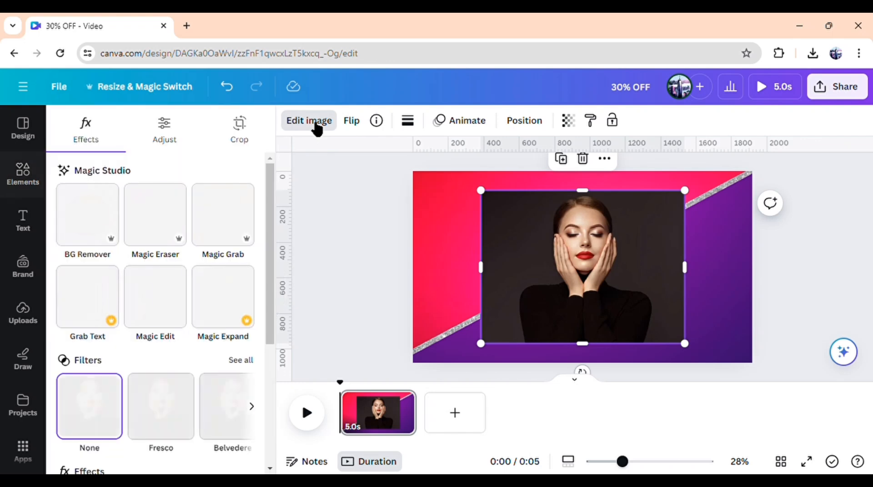
{"action": "left_click", "coordinate": [83, 241]}
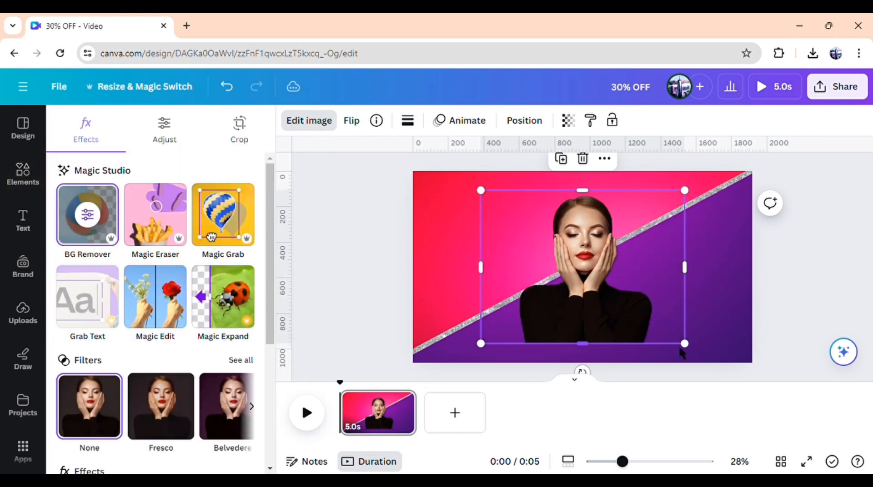
{"action": "left_click_drag", "start_coordinate": [693, 355], "coordinate": [718, 380]}
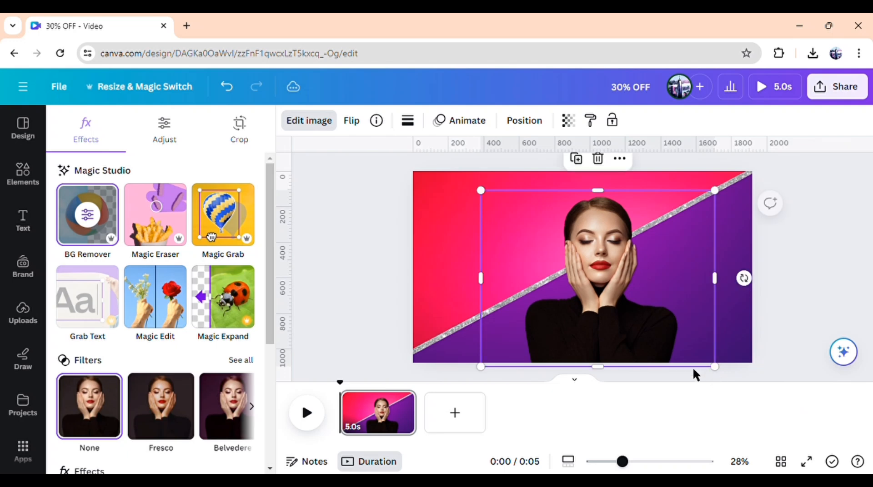
- Move the portrait off the page's left edge and the glitter-purple group off the lower-right corner, leaving a sliver of each on the page
{"action": "left_click_drag", "start_coordinate": [644, 332], "coordinate": [385, 331]}
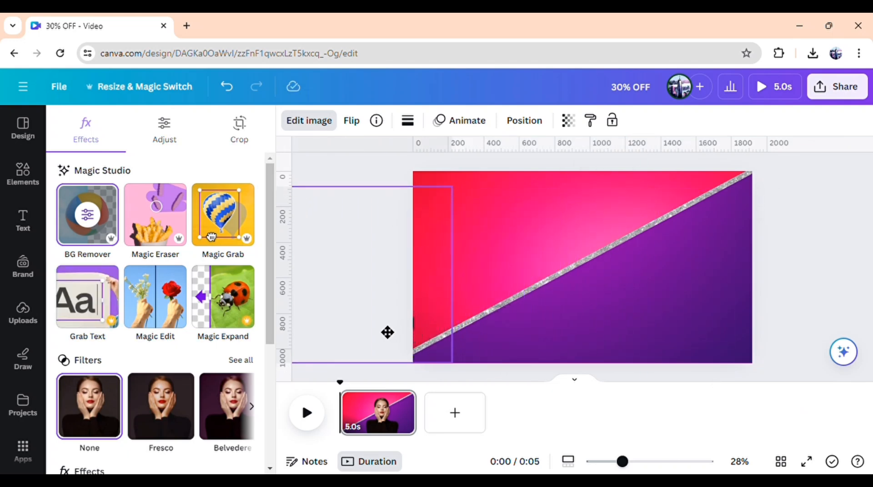
{"action": "left_click_drag", "start_coordinate": [616, 293], "coordinate": [752, 403]}
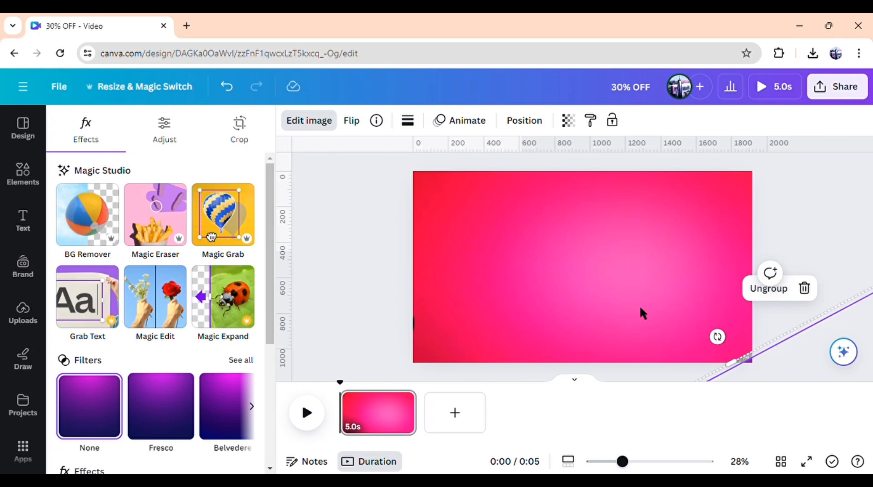
{"action": "left_click", "coordinate": [421, 277]}
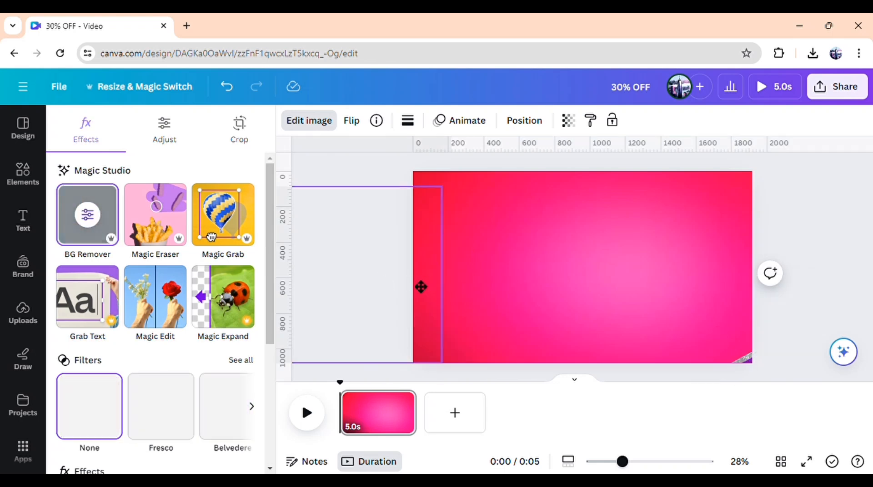
- Add the recently used JOIN NOW text combination, ungroup it, and delete the word NOW
{"action": "left_click", "coordinate": [23, 173]}
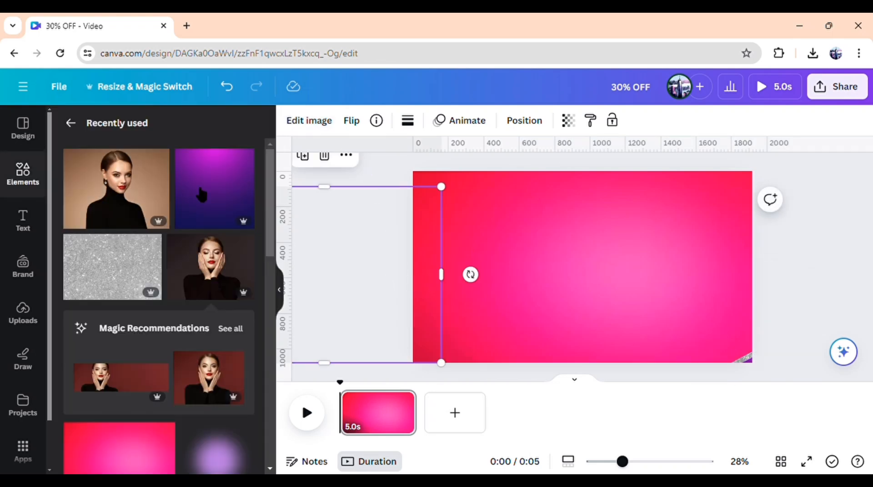
{"action": "left_click", "coordinate": [22, 220]}
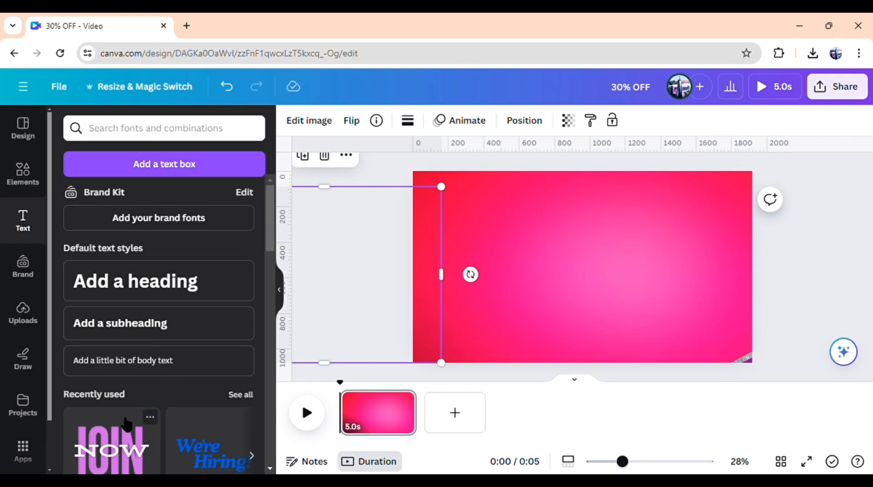
{"action": "left_click", "coordinate": [131, 452]}
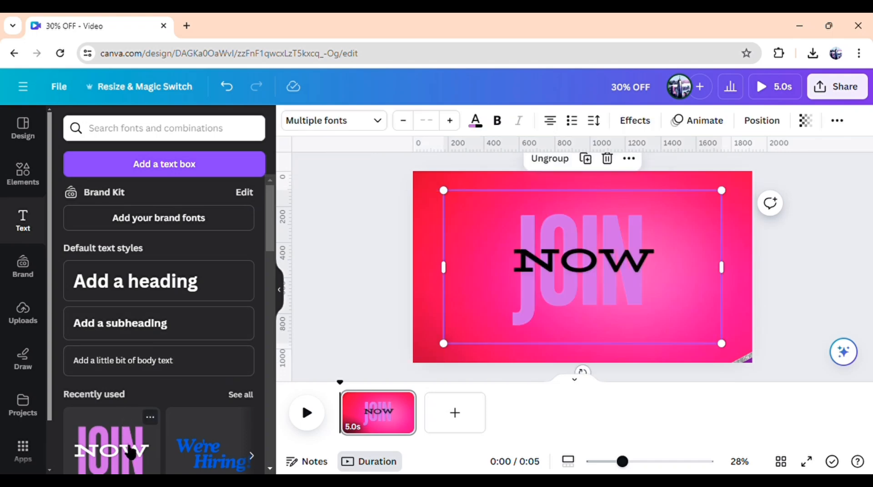
{"action": "left_click", "coordinate": [540, 158]}
{"action": "left_click", "coordinate": [431, 157]}
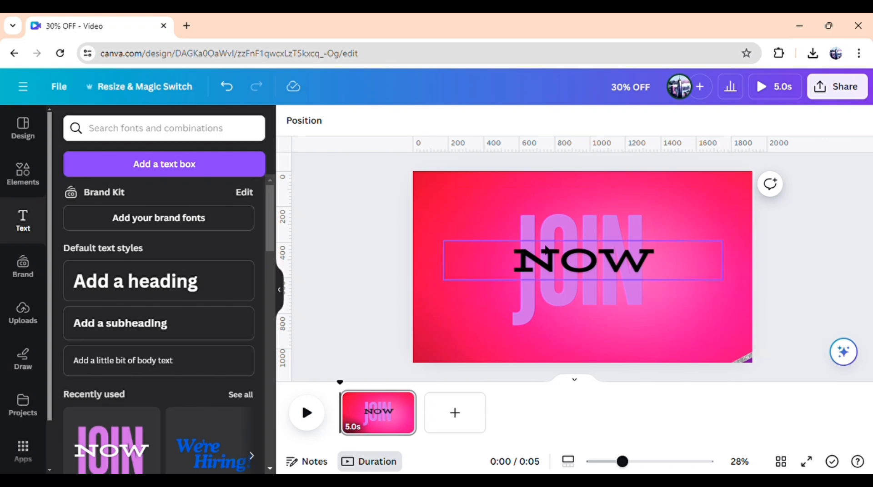
{"action": "left_click", "coordinate": [566, 269]}
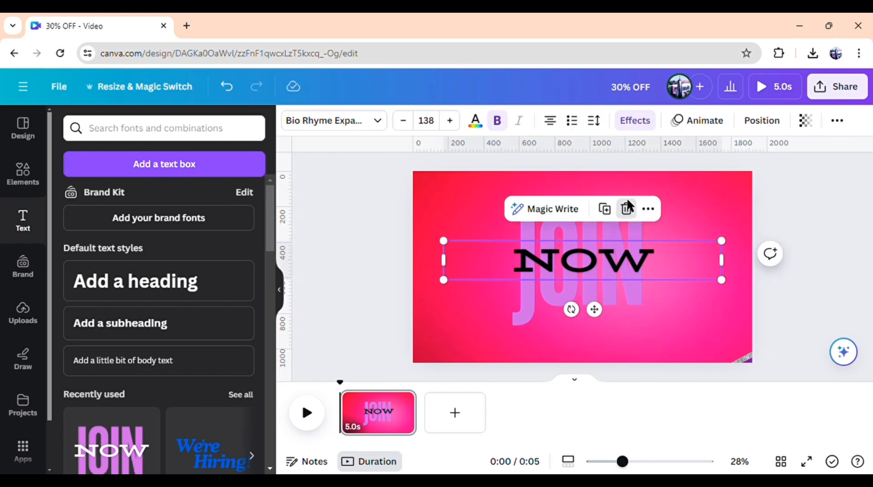
{"action": "left_click", "coordinate": [627, 209]}
- Replace the JOIN text with EXPERIENCE and fit it on one line at font size 465, centred across the page
{"action": "left_click", "coordinate": [612, 230]}
{"action": "double_click", "coordinate": [622, 241]}
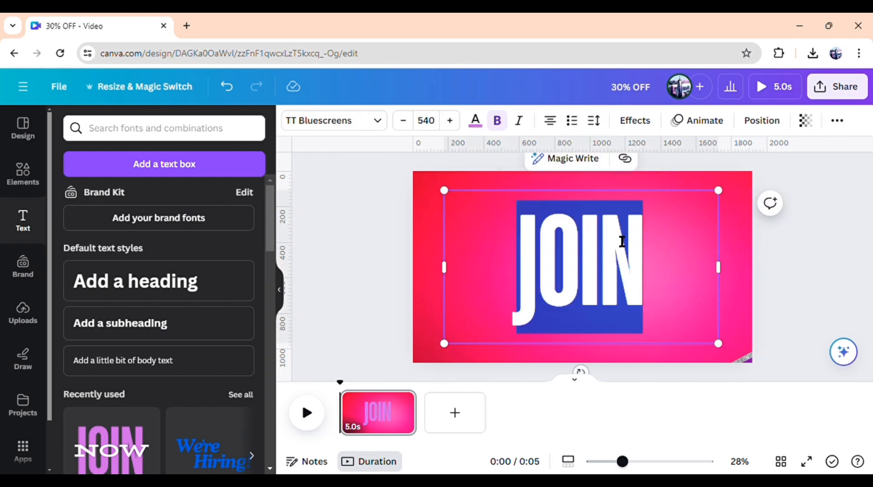
{"action": "type", "text": "EXPER"}
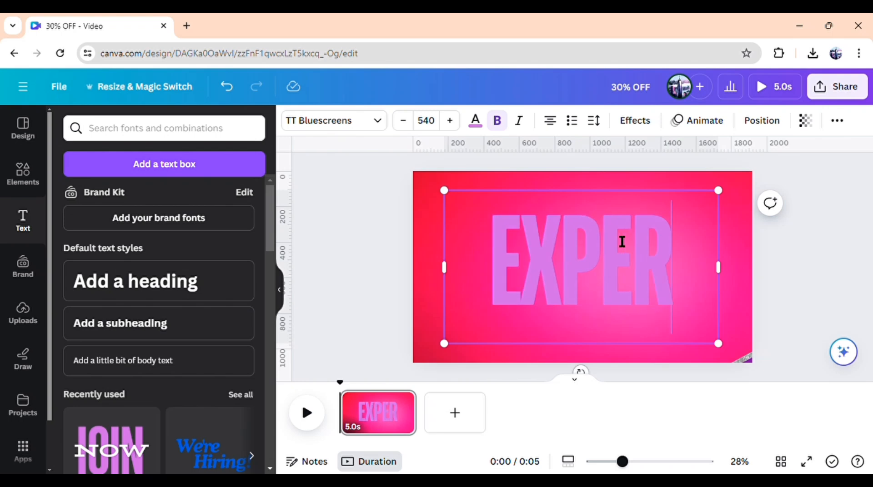
{"action": "type", "text": "IENCE"}
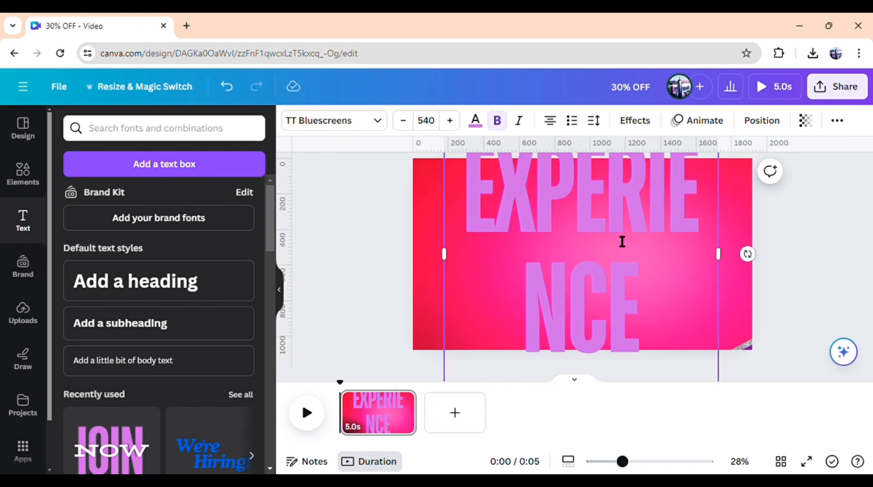
{"action": "left_click_drag", "start_coordinate": [728, 264], "coordinate": [814, 240]}
{"action": "left_click_drag", "start_coordinate": [817, 198], "coordinate": [769, 221]}
{"action": "left_click", "coordinate": [807, 228]}
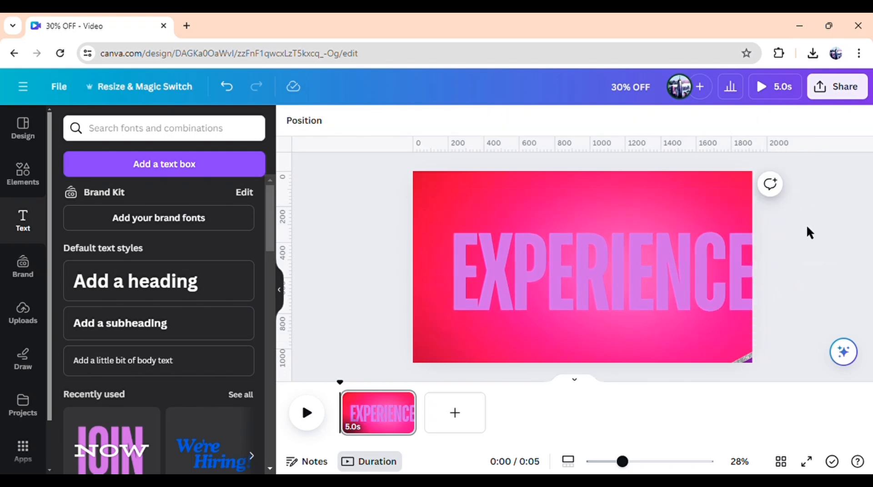
{"action": "left_click_drag", "start_coordinate": [716, 272], "coordinate": [695, 273]}
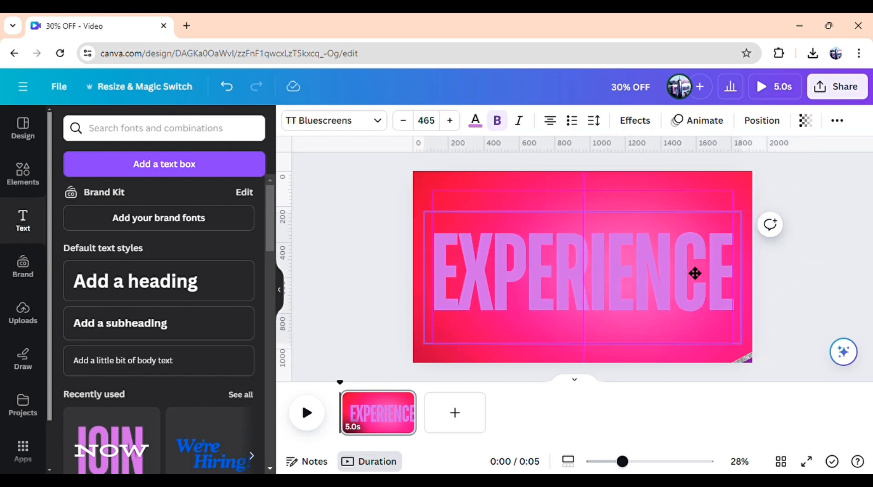
- Colour the EXPERIENCE text white (#ffffff) and apply the Succession animation on enter with the Character writing style
{"action": "left_click", "coordinate": [475, 121]}
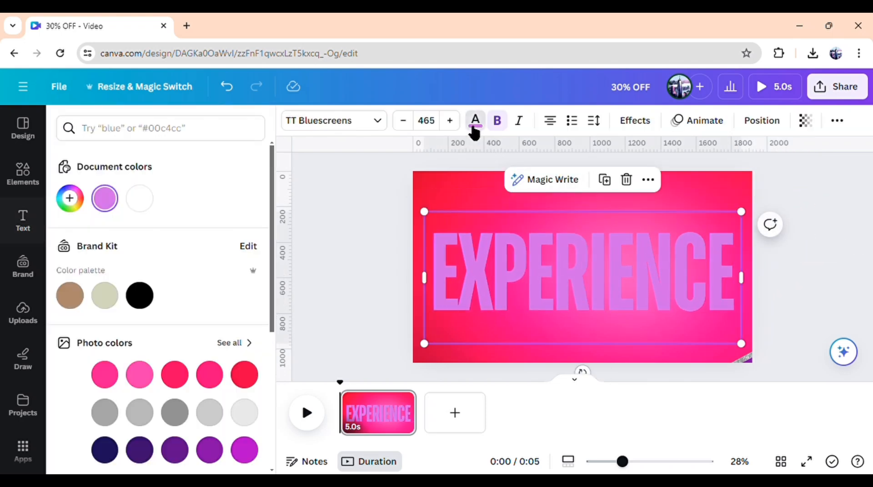
{"action": "left_click", "coordinate": [150, 211]}
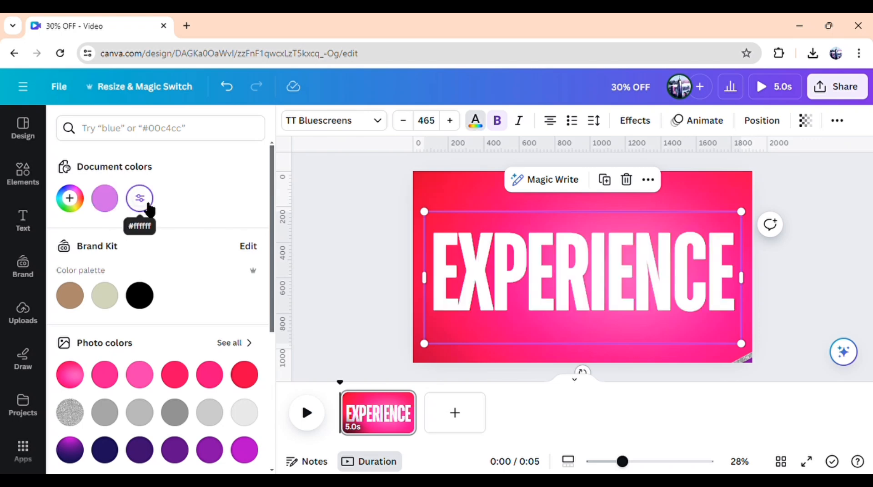
{"action": "left_click", "coordinate": [690, 121]}
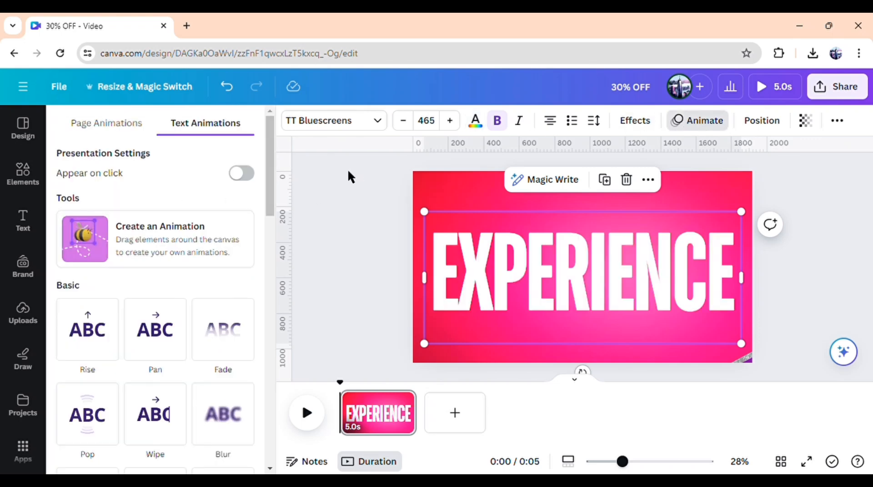
{"action": "left_click_drag", "start_coordinate": [268, 195], "coordinate": [277, 266]}
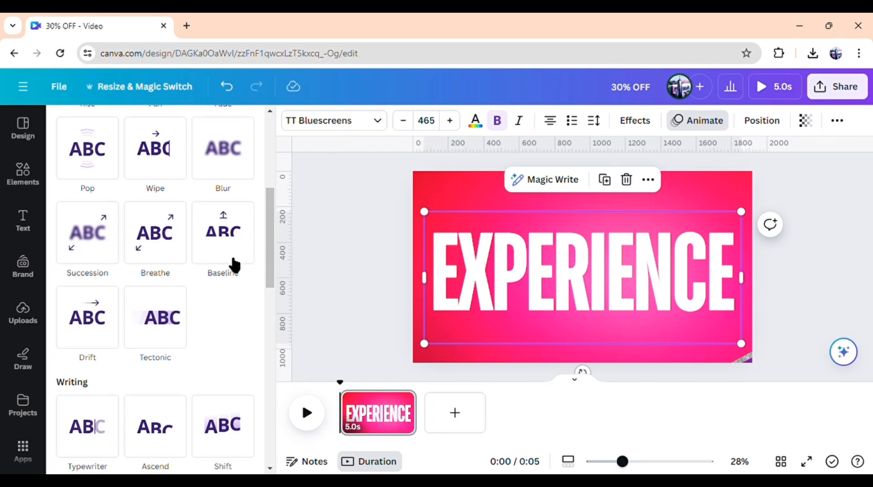
{"action": "left_click", "coordinate": [87, 264]}
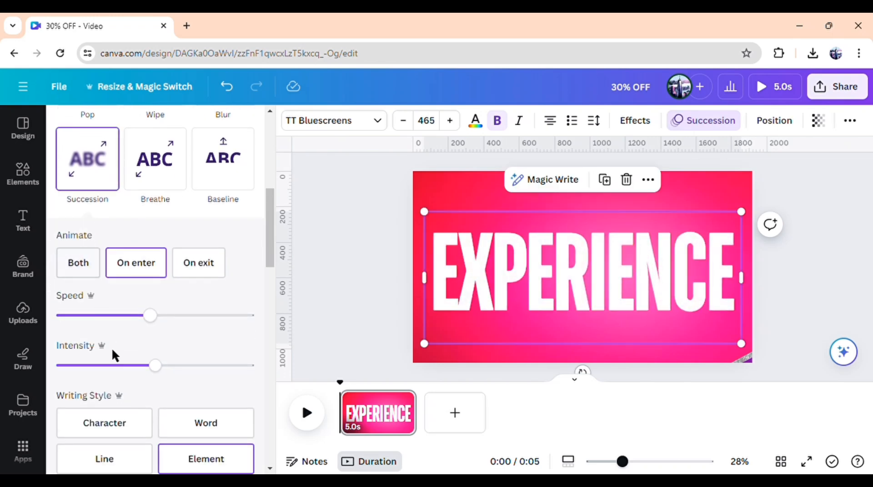
{"action": "left_click", "coordinate": [136, 432]}
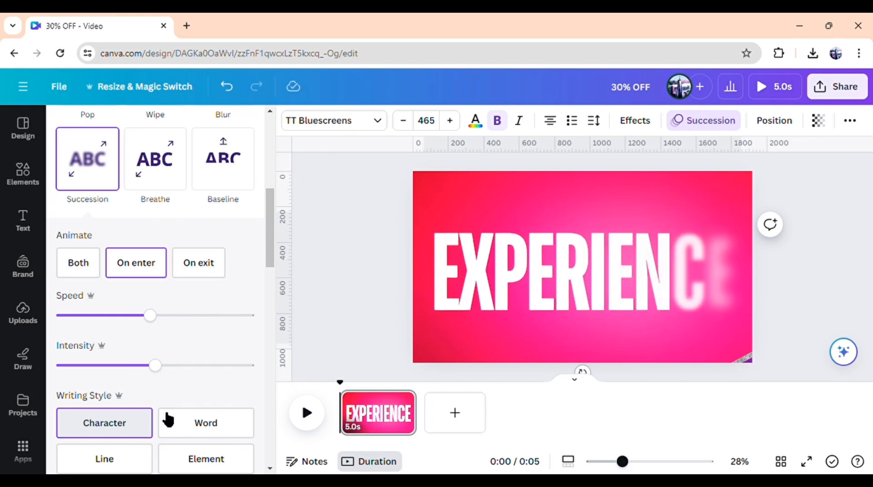
- Duplicate the page and move the EXPERIENCE text off the top edge of the copy
{"action": "left_click", "coordinate": [409, 401]}
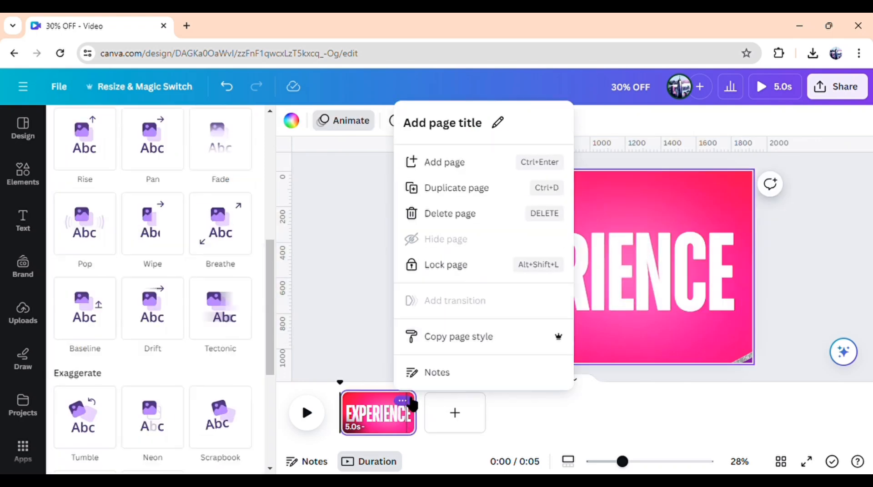
{"action": "left_click", "coordinate": [445, 188]}
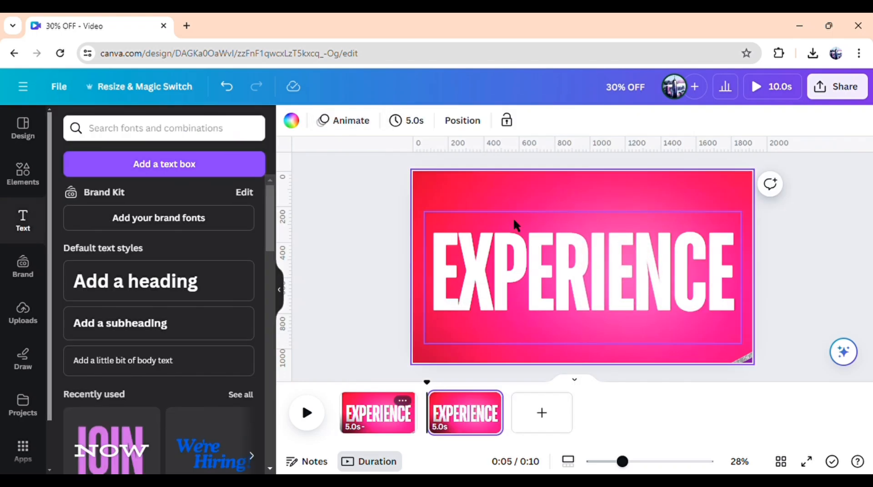
{"action": "left_click", "coordinate": [555, 257]}
{"action": "left_click_drag", "start_coordinate": [556, 257], "coordinate": [552, 113]}
{"action": "key", "text": "BackSpace"}
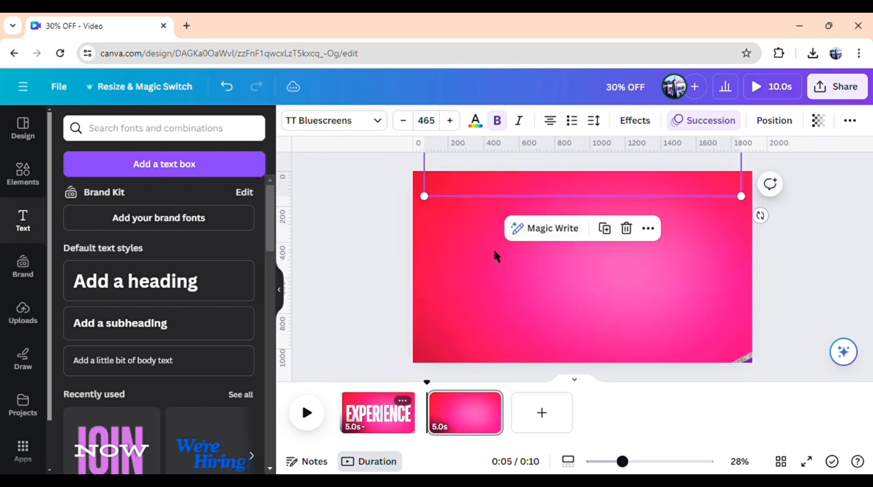
- Bring the portrait back to the page's centre and the glitter-purple group back to its diagonal position behind her
{"action": "left_click", "coordinate": [425, 295]}
{"action": "left_click_drag", "start_coordinate": [426, 295], "coordinate": [704, 304]}
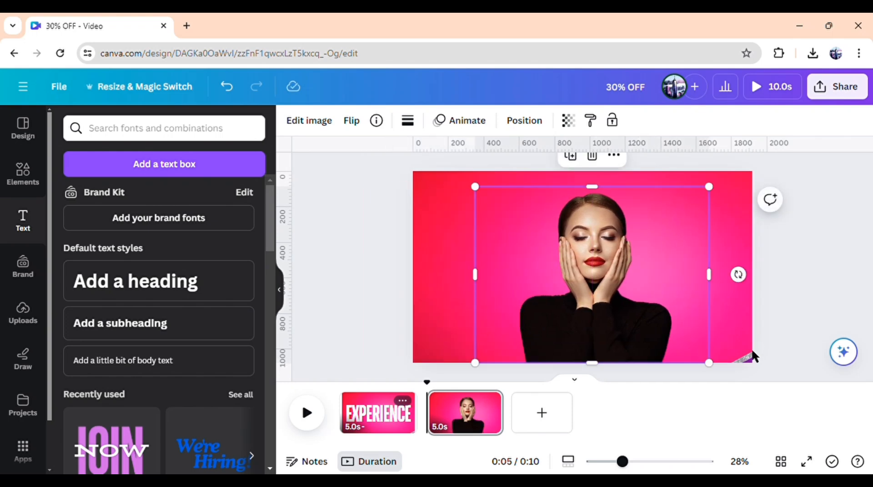
{"action": "left_click", "coordinate": [752, 356]}
{"action": "left_click_drag", "start_coordinate": [786, 359], "coordinate": [657, 257]}
{"action": "left_click", "coordinate": [356, 280]}
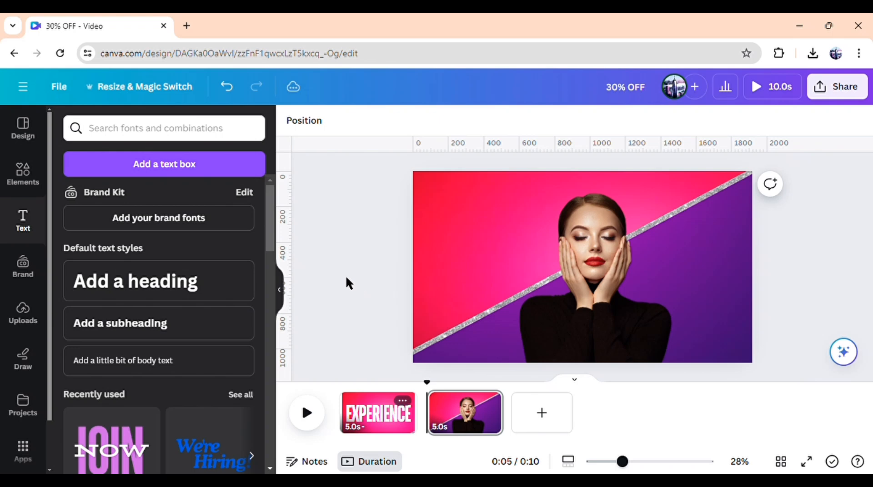
- Add a heading reading BEAUTY DEALS in the TT Bluescreens font and give it the Lift effect
{"action": "left_click", "coordinate": [134, 282]}
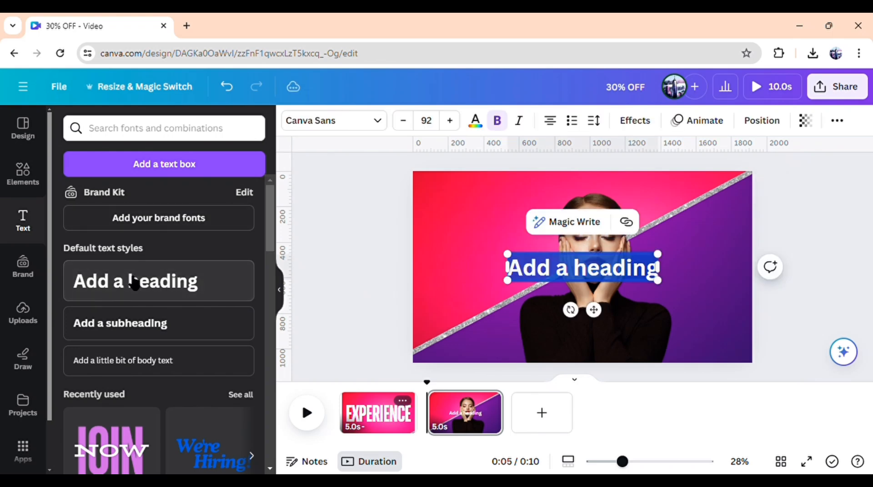
{"action": "type", "text": "BEAU"}
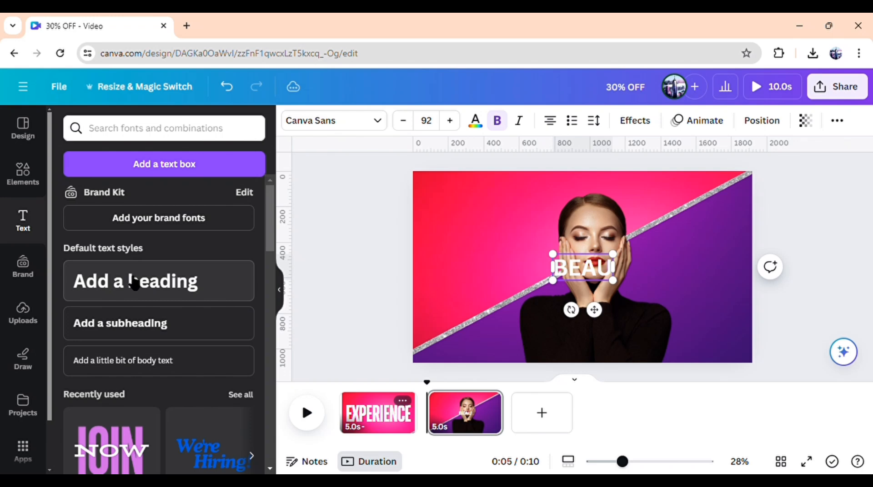
{"action": "type", "text": "TY"}
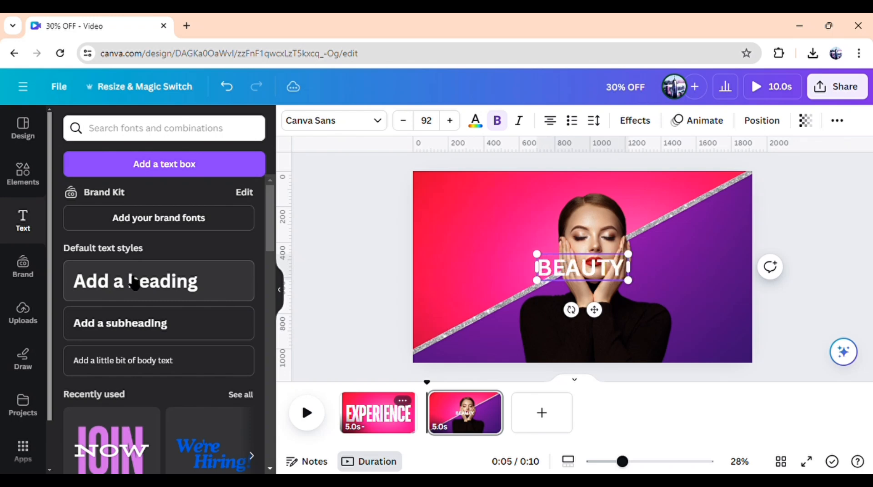
{"action": "type", "text": " DEALS"}
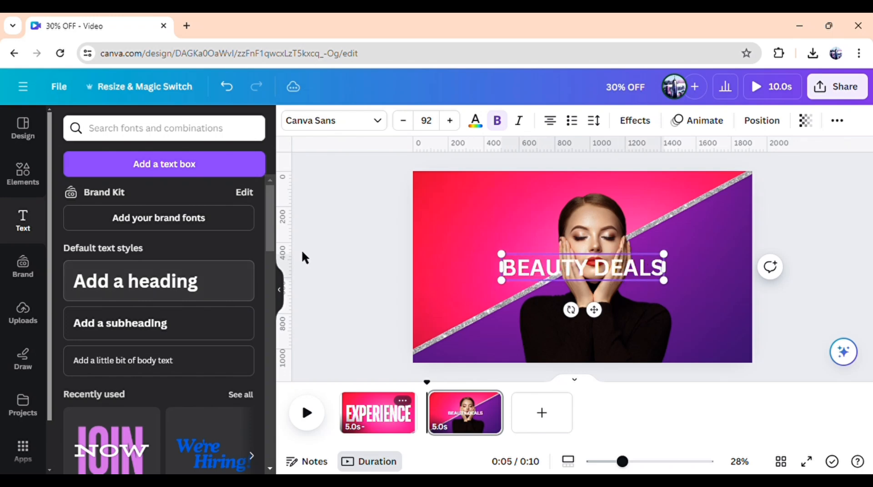
{"action": "left_click", "coordinate": [350, 122]}
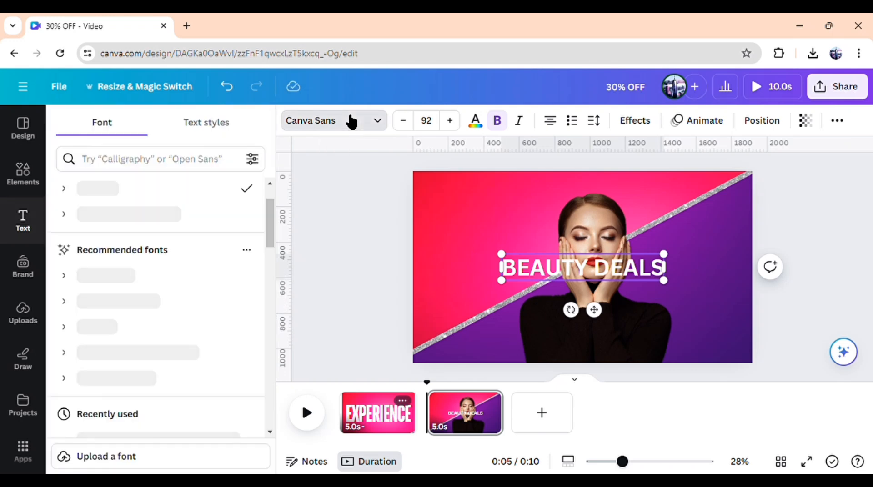
{"action": "left_click", "coordinate": [247, 220]}
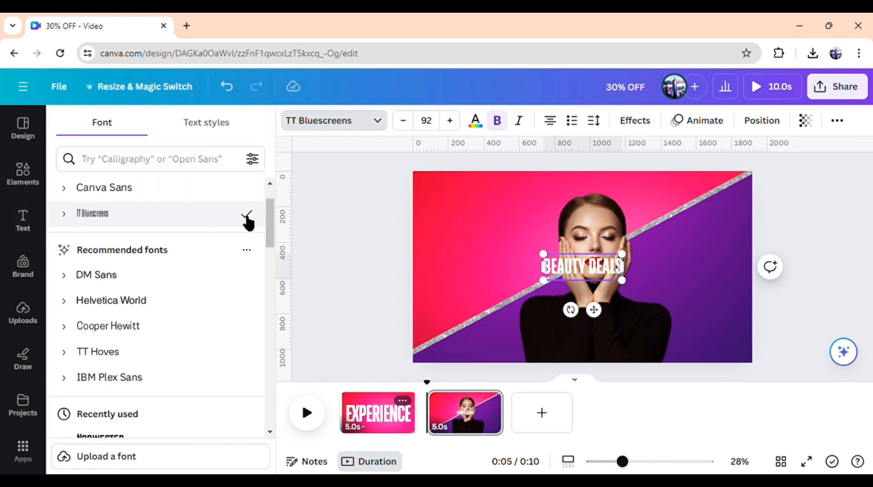
{"action": "left_click", "coordinate": [646, 124]}
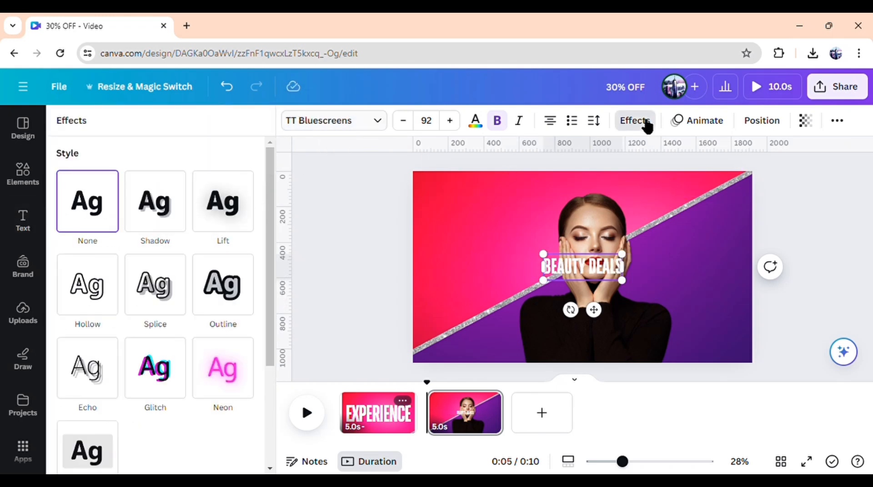
{"action": "left_click", "coordinate": [245, 199]}
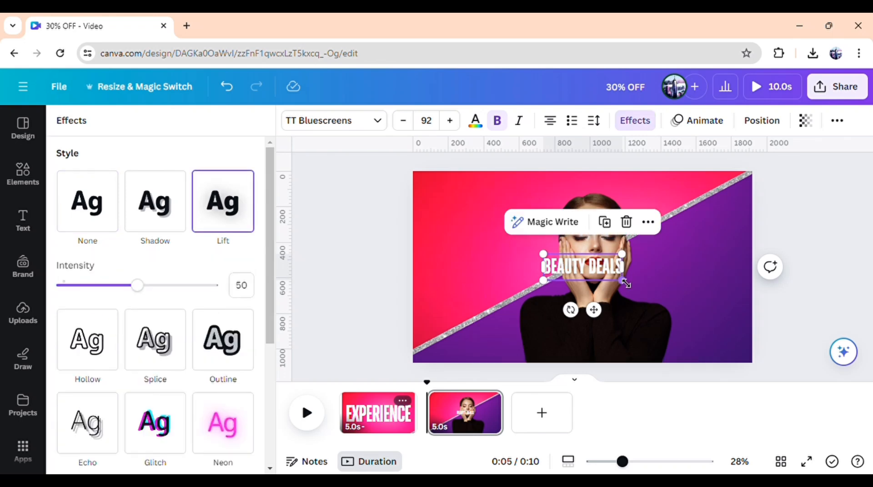
- Wrap BEAUTY DEALS onto two lines with tighter line spacing, enlarge it to font size 216 and place it on the red area left of the portrait
{"action": "left_click_drag", "start_coordinate": [633, 277], "coordinate": [589, 286]}
{"action": "left_click", "coordinate": [595, 123]}
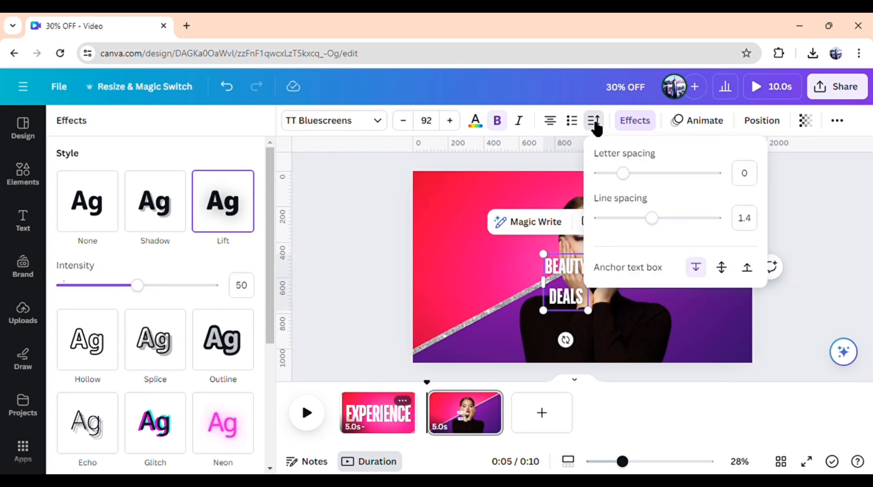
{"action": "left_click_drag", "start_coordinate": [651, 219], "coordinate": [628, 220]}
{"action": "left_click_drag", "start_coordinate": [595, 309], "coordinate": [666, 363]}
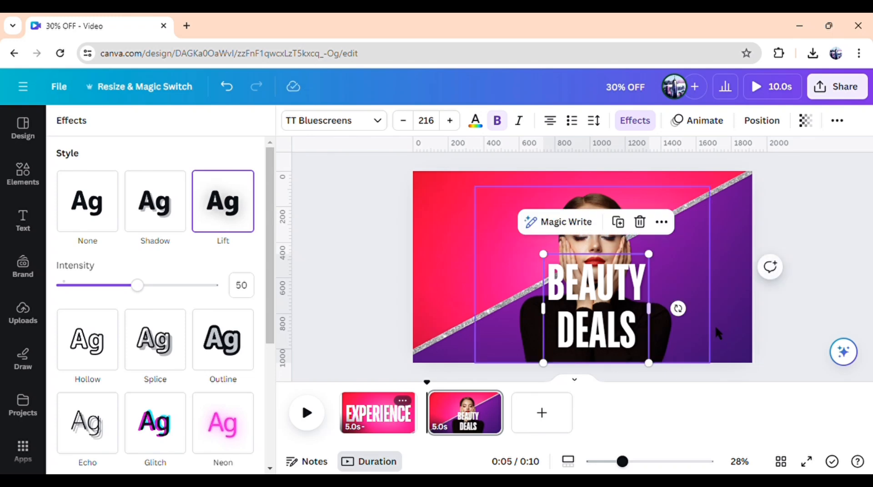
{"action": "left_click", "coordinate": [794, 314]}
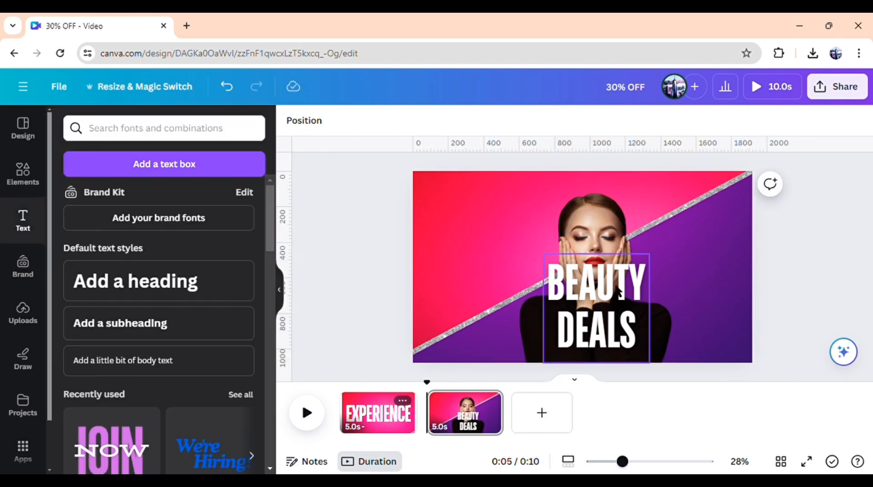
{"action": "left_click_drag", "start_coordinate": [620, 293], "coordinate": [512, 230]}
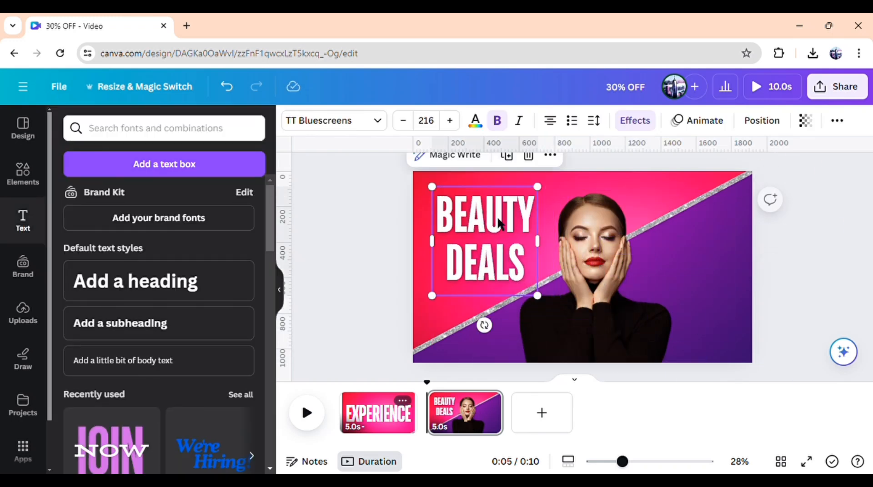
- Apply the Baseline animation on enter to BEAUTY DEALS, moving rightward at a reduced speed
{"action": "left_click", "coordinate": [718, 120]}
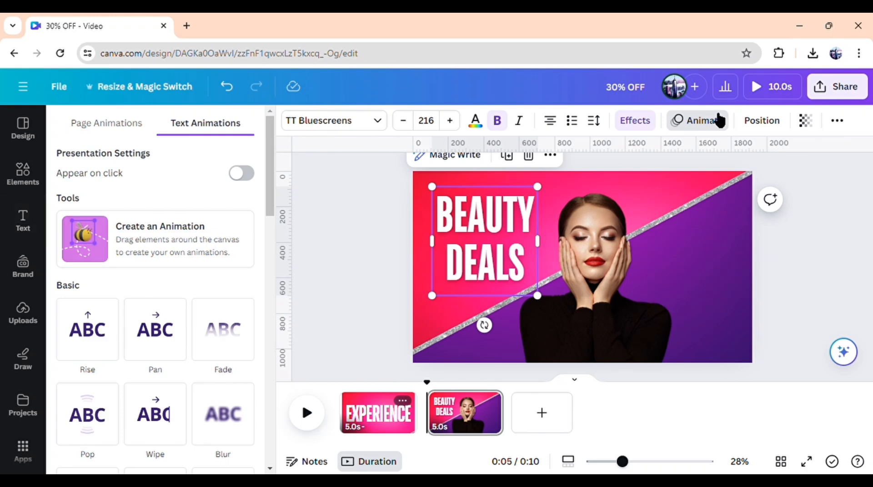
{"action": "left_click_drag", "start_coordinate": [270, 175], "coordinate": [293, 241]}
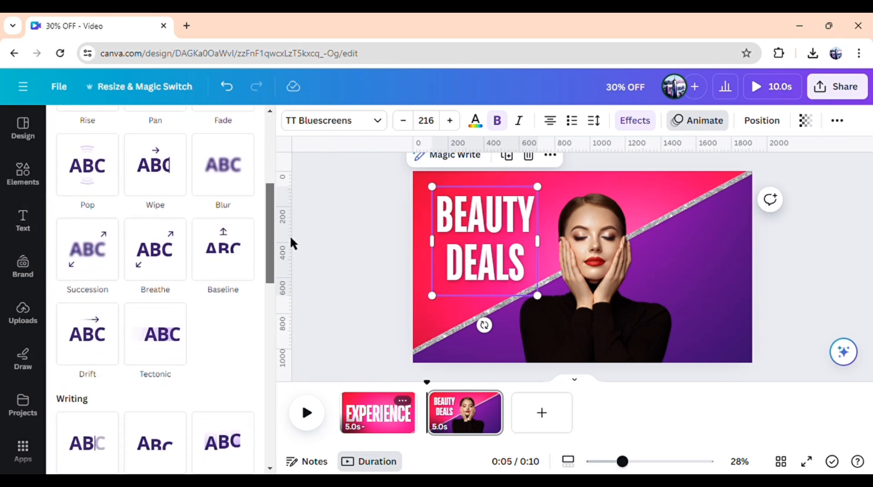
{"action": "left_click", "coordinate": [233, 261]}
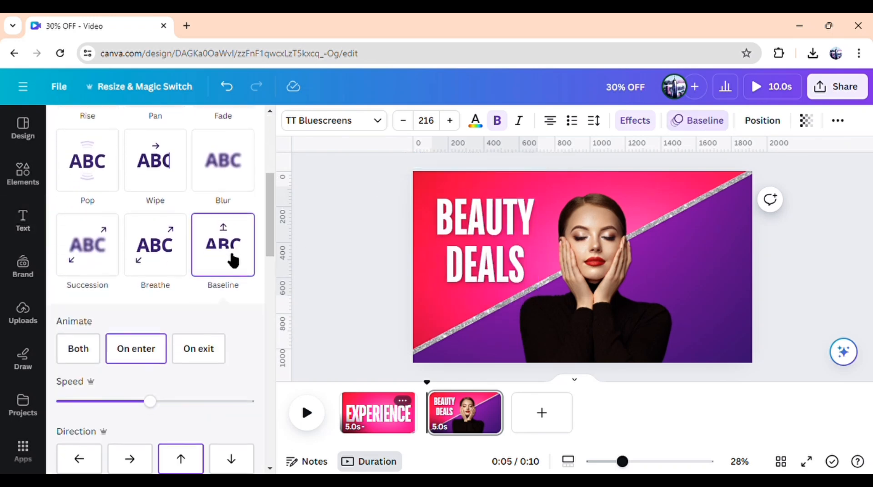
{"action": "left_click", "coordinate": [141, 468]}
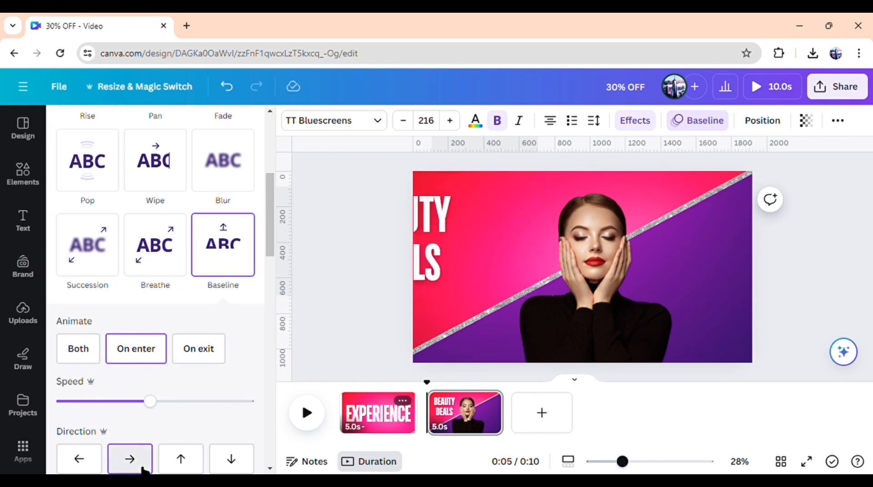
{"action": "left_click", "coordinate": [108, 402]}
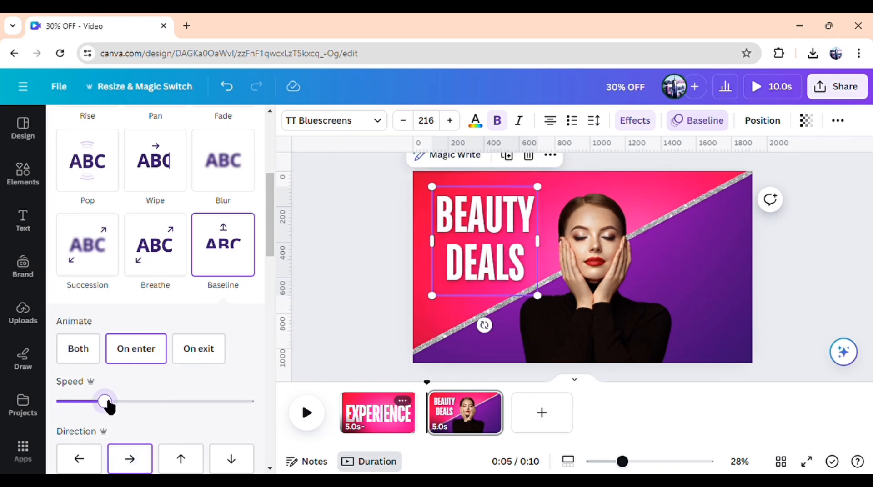
{"action": "left_click", "coordinate": [388, 325]}
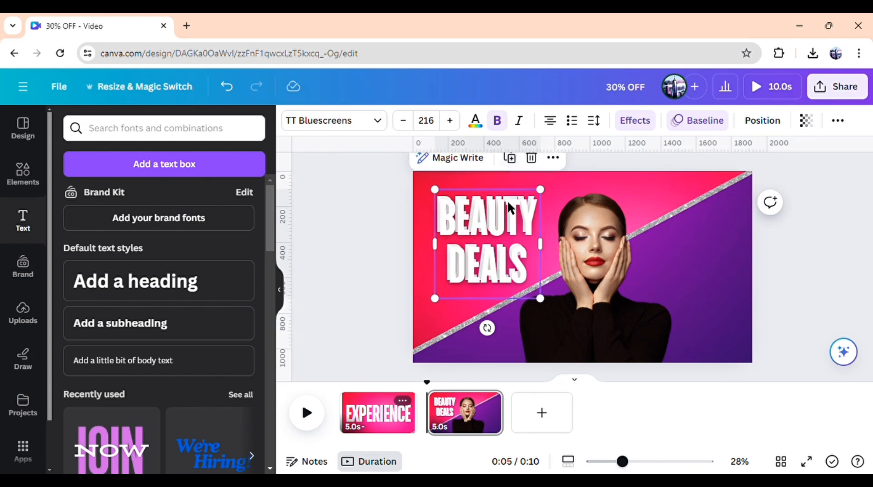
- Place a copy of BEAUTY DEALS on the purple area right of the portrait and change its text to ALL WEEK
{"action": "left_click_drag", "start_coordinate": [516, 248], "coordinate": [729, 278]}
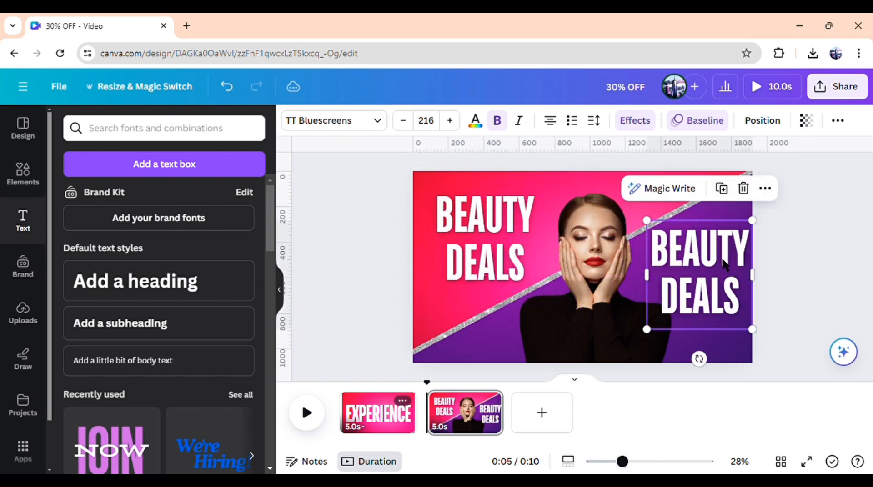
{"action": "double_click", "coordinate": [732, 270]}
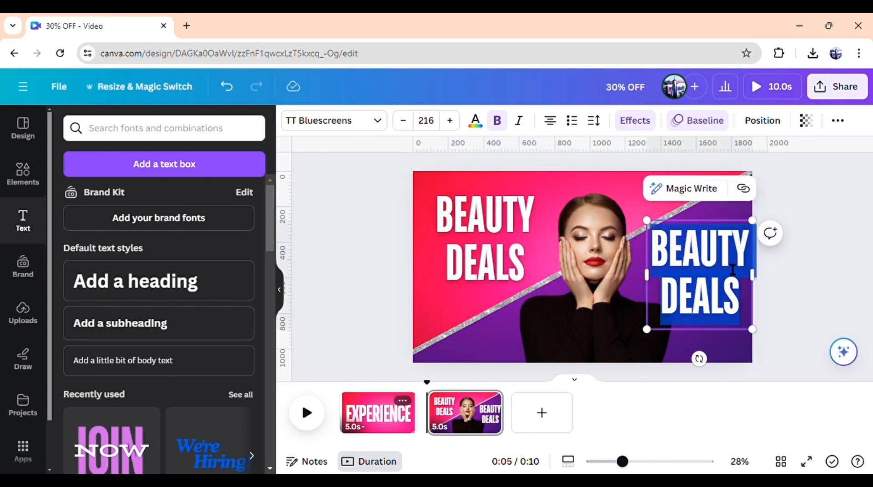
{"action": "type", "text": "ALL"}
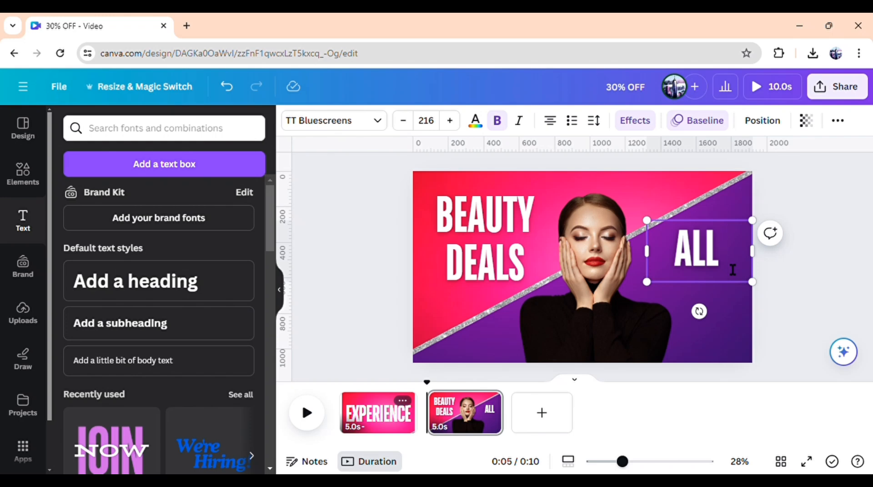
{"action": "type", "text": " WEEK"}
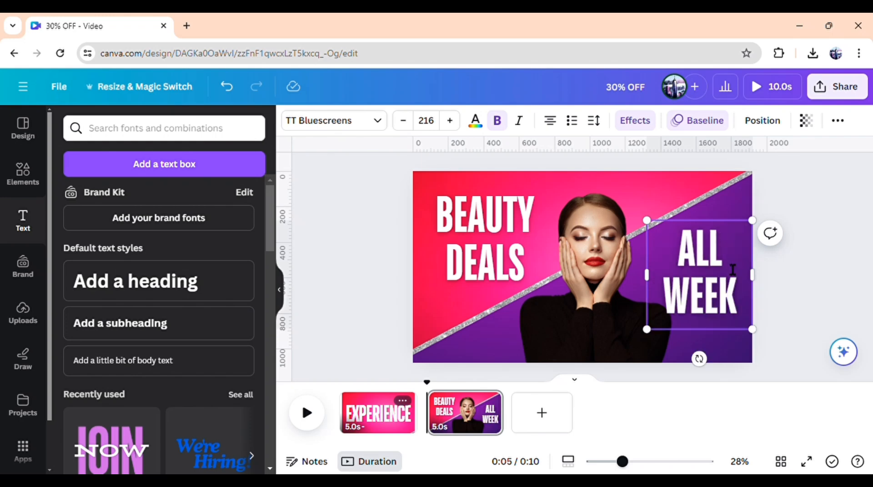
- Change the Baseline animation direction of the ALL WEEK text to leftward
{"action": "left_click", "coordinate": [725, 128]}
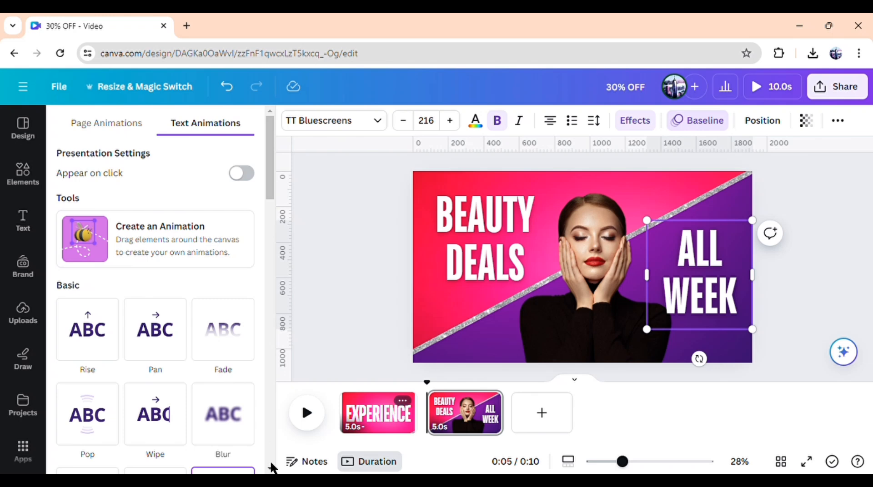
{"action": "scroll", "coordinate": [271, 468], "scroll_direction": "down", "scroll_amount": 5}
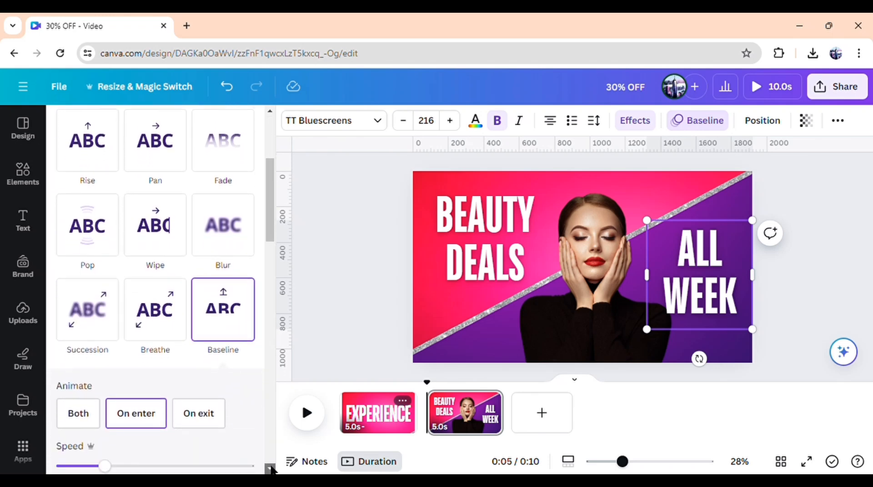
{"action": "scroll", "coordinate": [272, 468], "scroll_direction": "down", "scroll_amount": 4}
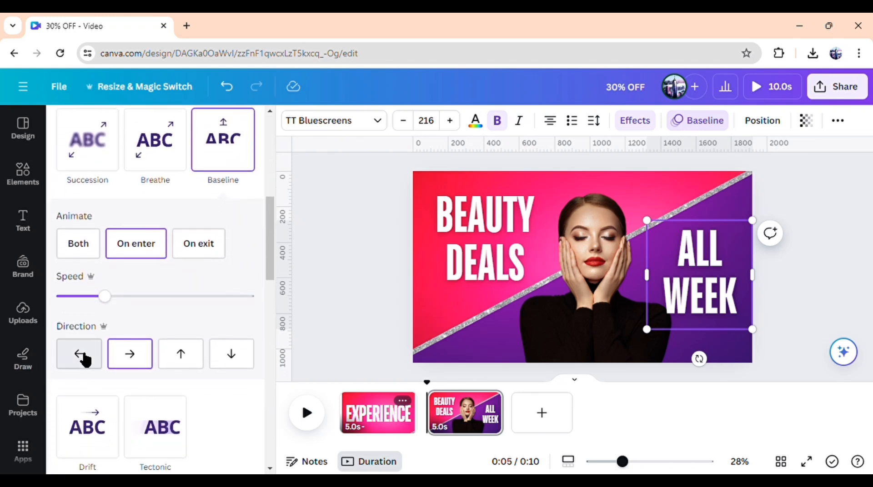
{"action": "left_click", "coordinate": [85, 360]}
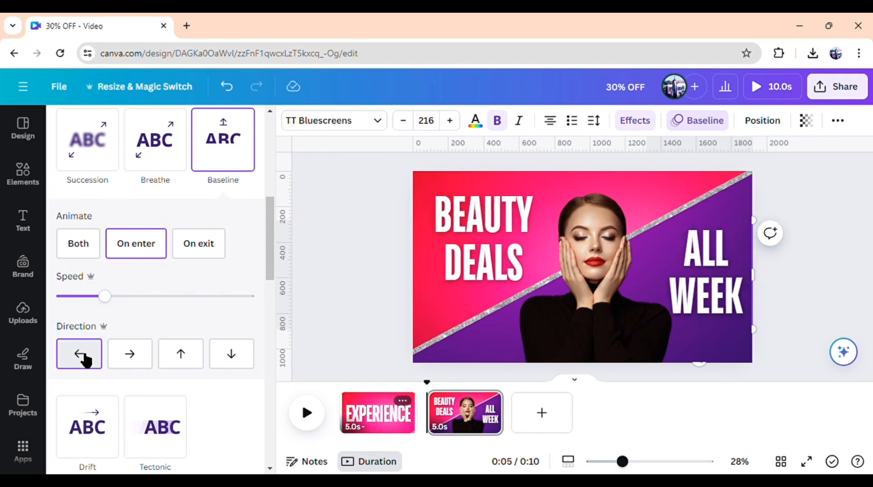
{"action": "left_click", "coordinate": [329, 371]}
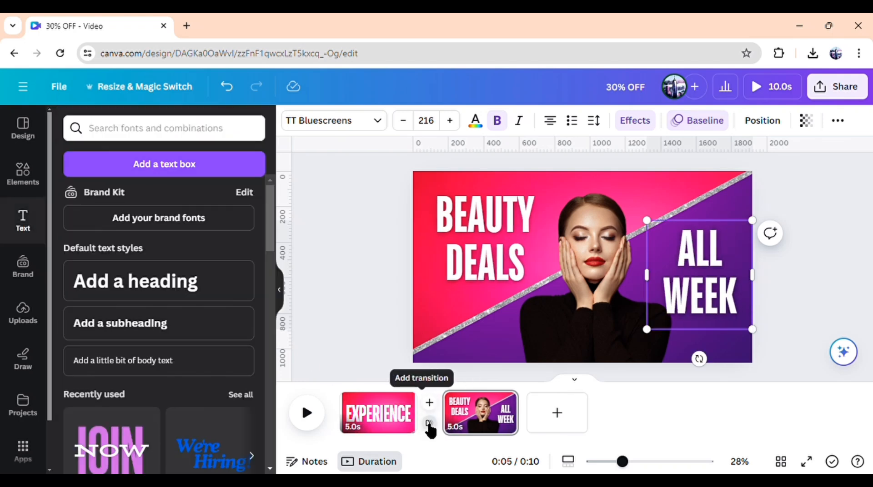
- Add a Match & Move transition lasting 1.4 seconds between the two pages and play the video
{"action": "left_click", "coordinate": [428, 423]}
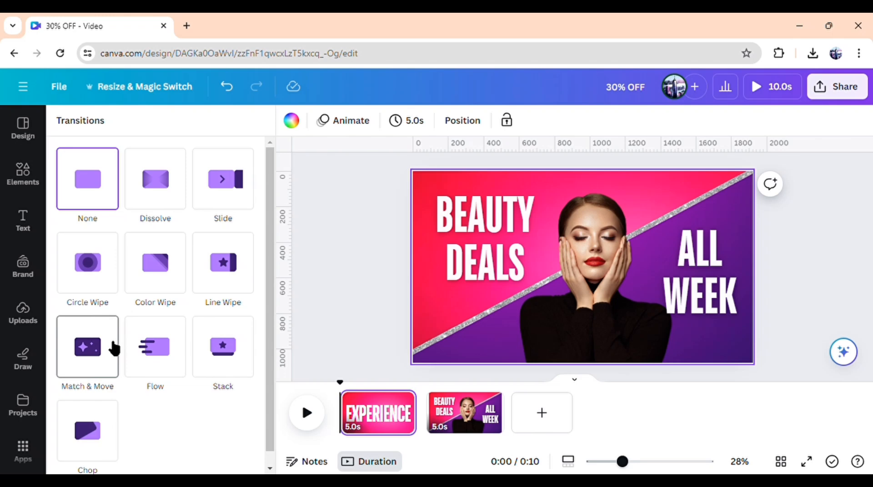
{"action": "left_click", "coordinate": [112, 348]}
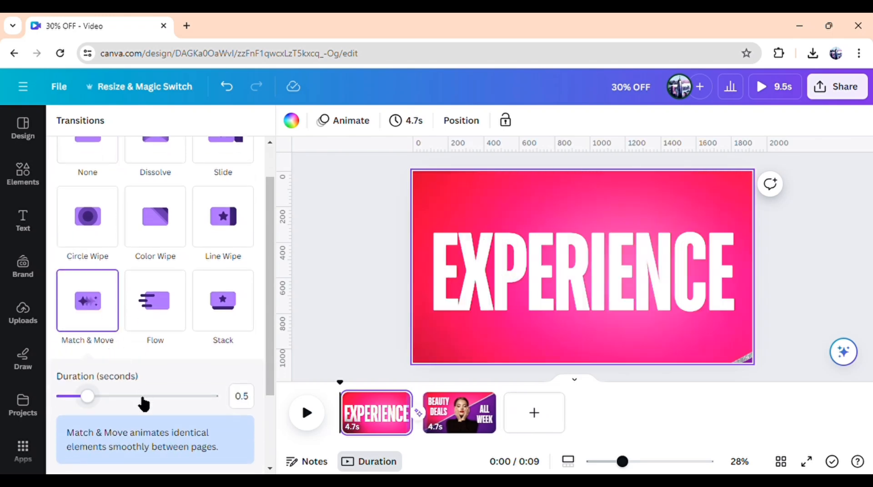
{"action": "left_click", "coordinate": [146, 397]}
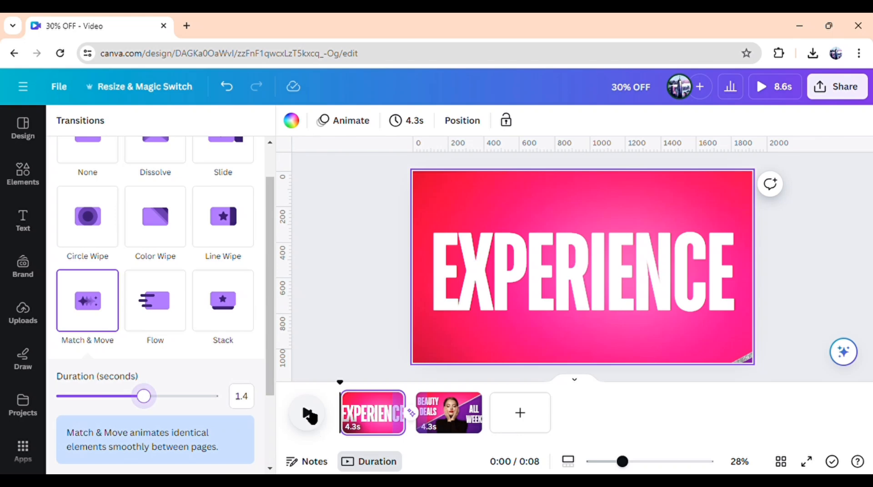
{"action": "left_click", "coordinate": [309, 413]}
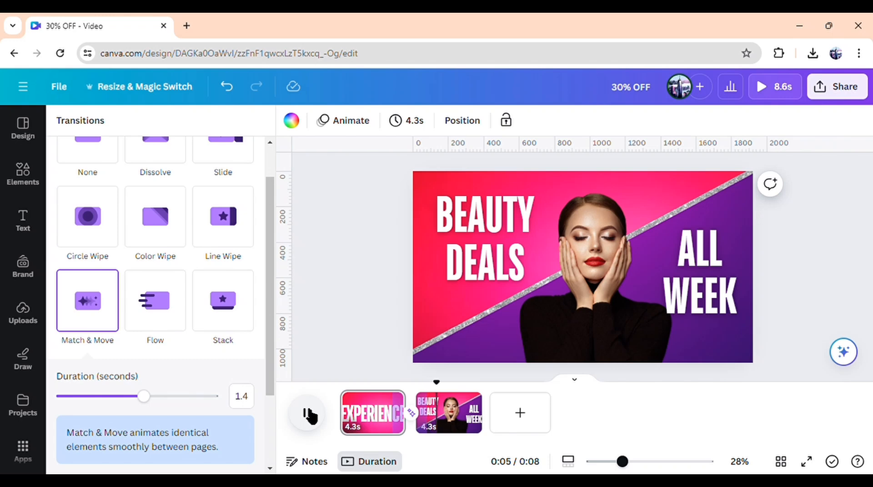
- Show the timing of the BEAUTY DEALS text and trim its start so it enters after the page transition
{"action": "left_click", "coordinate": [505, 275]}
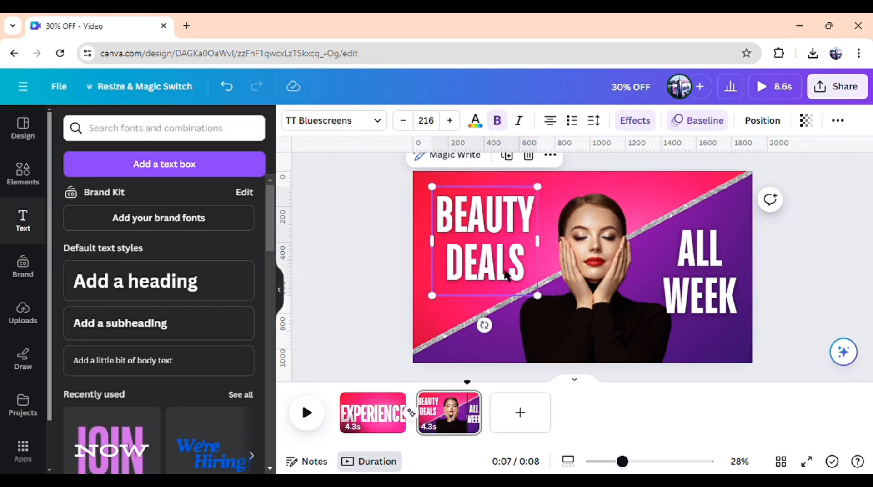
{"action": "left_click", "coordinate": [550, 157]}
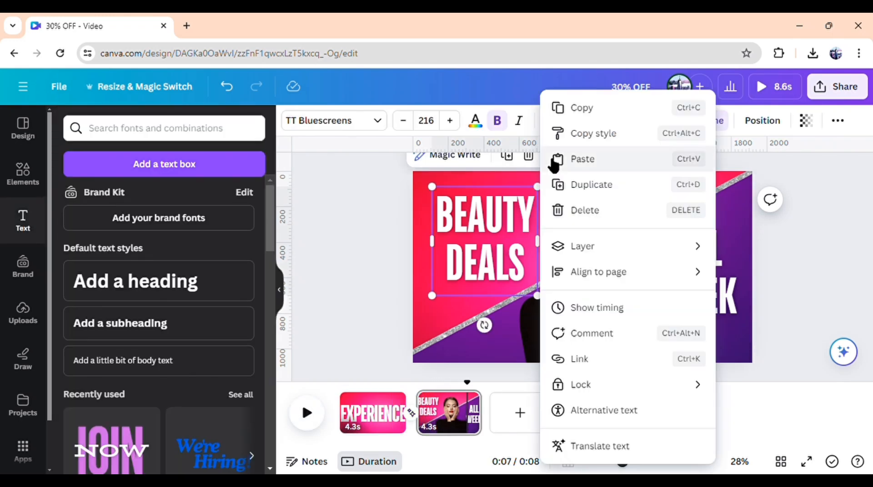
{"action": "left_click", "coordinate": [591, 307]}
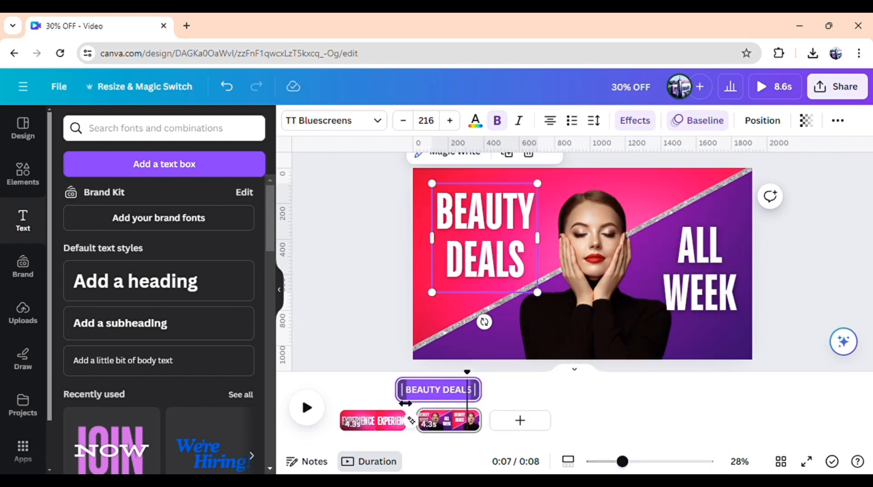
{"action": "left_click_drag", "start_coordinate": [408, 403], "coordinate": [435, 404]}
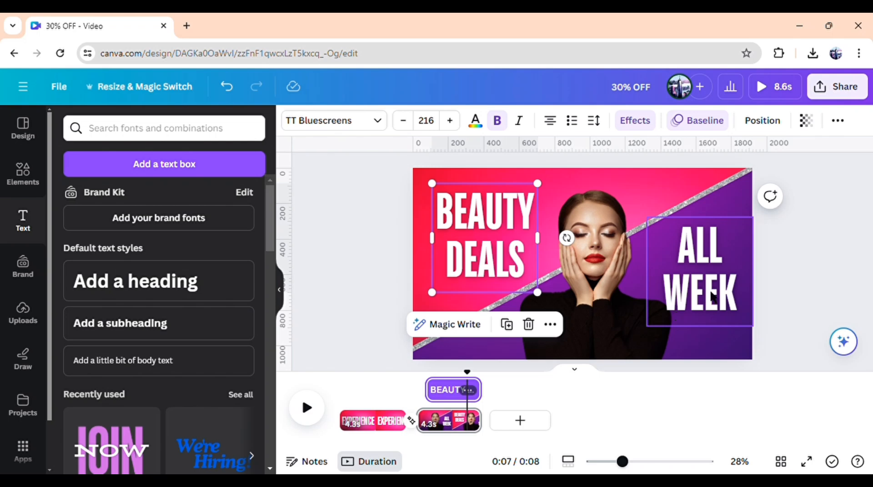
- Trim the start of the ALL WEEK text's timing to line up with BEAUTY DEALS, and hide the element timing
{"action": "left_click", "coordinate": [684, 298]}
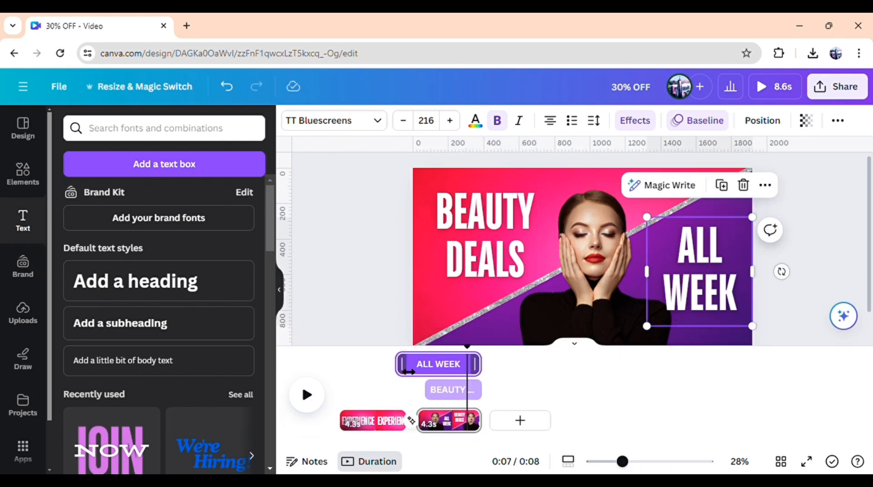
{"action": "left_click_drag", "start_coordinate": [418, 371], "coordinate": [439, 373]}
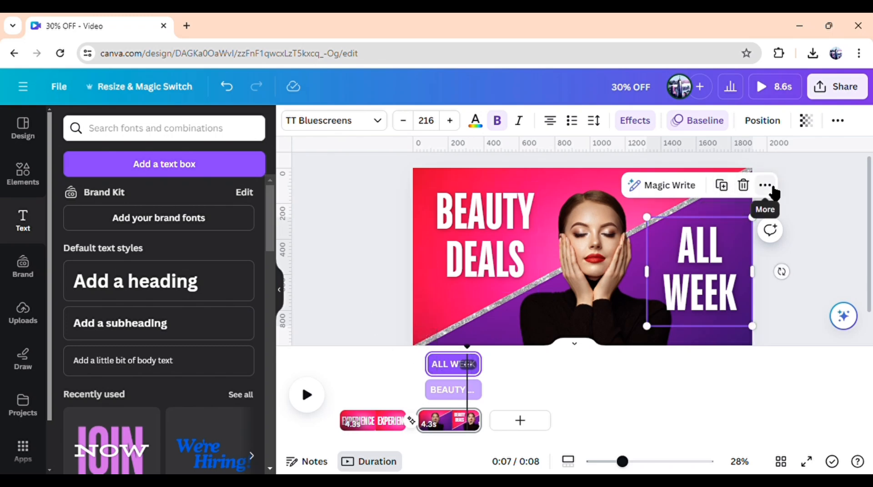
{"action": "left_click", "coordinate": [768, 186]}
{"action": "left_click", "coordinate": [756, 305]}
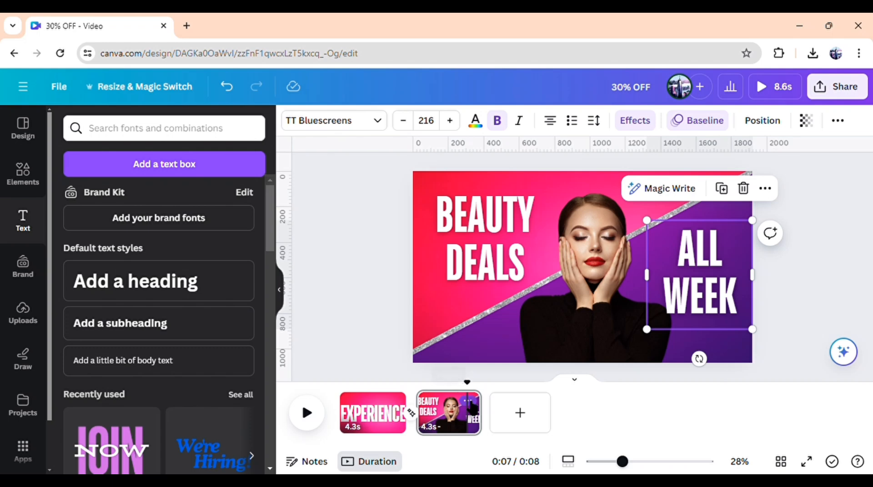
- Duplicate the BEAUTY DEALS portrait page and delete both the BEAUTY DEALS and ALL WEEK texts from the copy
{"action": "left_click", "coordinate": [469, 400]}
{"action": "left_click", "coordinate": [507, 164]}
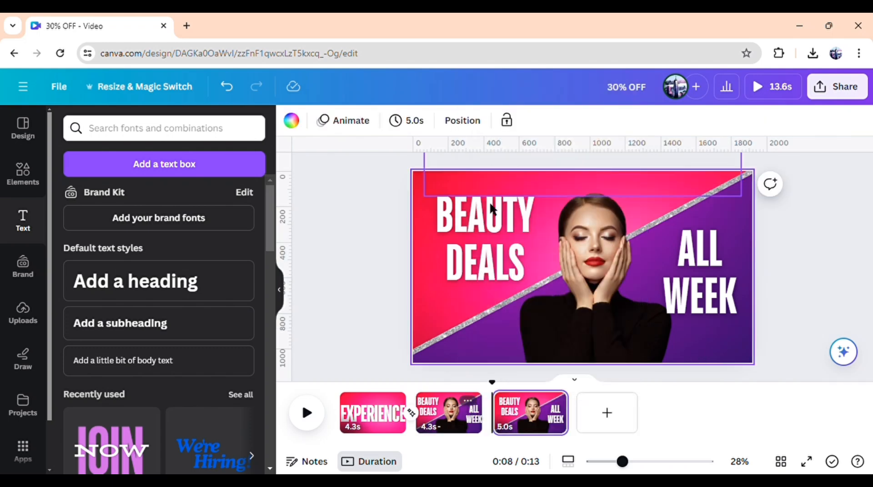
{"action": "left_click", "coordinate": [487, 240]}
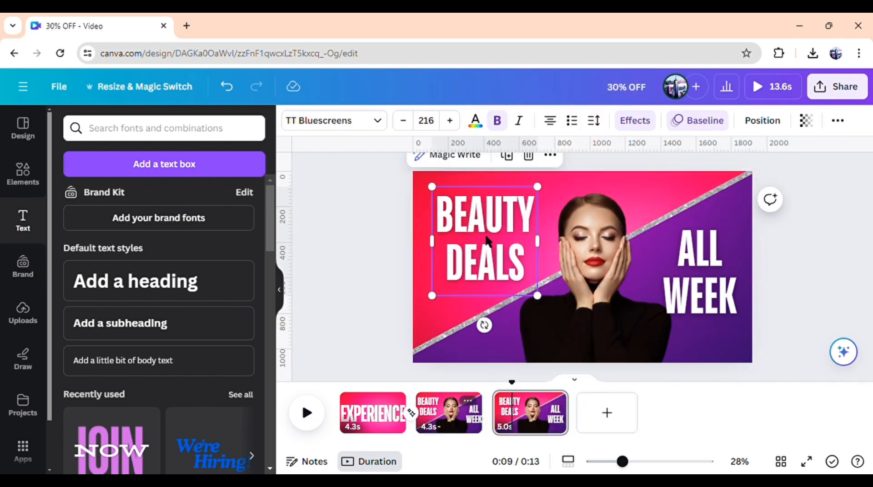
{"action": "left_click", "coordinate": [529, 158]}
{"action": "left_click", "coordinate": [682, 274]}
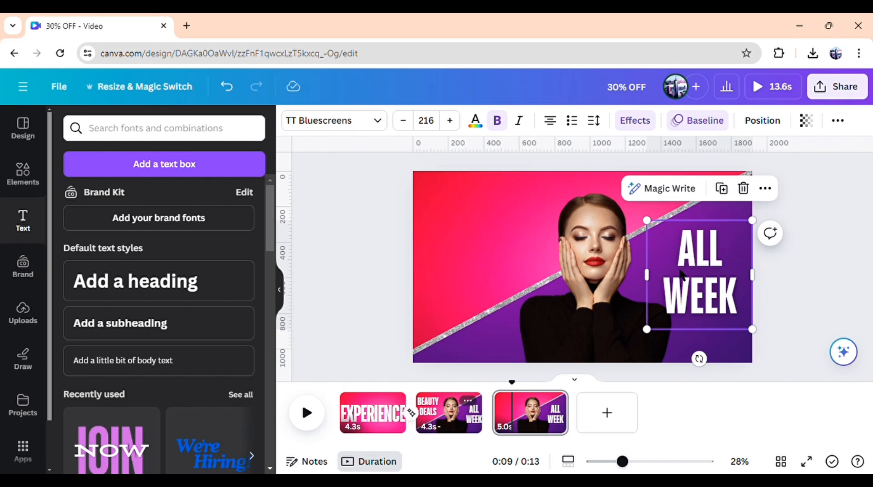
{"action": "left_click", "coordinate": [744, 189]}
- Move the purple shape with its glitter edge off the page's lower-right corner, and enlarge the portrait against the page's right side
{"action": "left_click", "coordinate": [702, 213]}
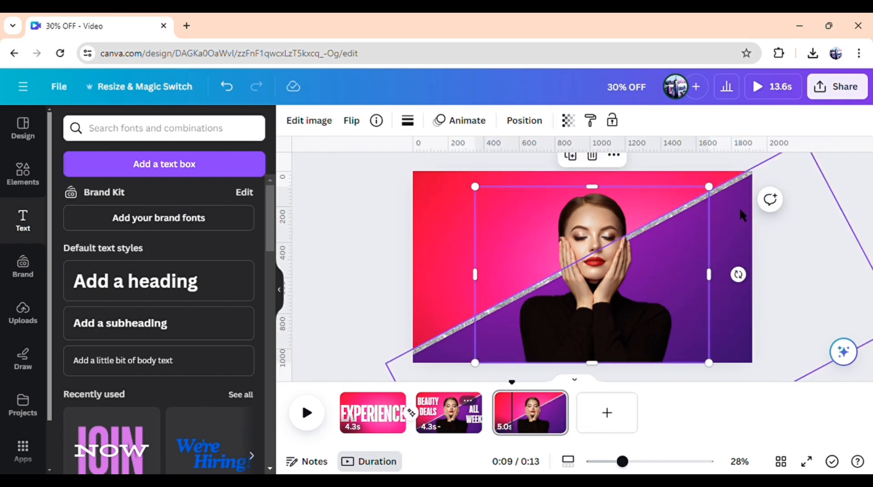
{"action": "left_click_drag", "start_coordinate": [739, 208], "coordinate": [872, 336]}
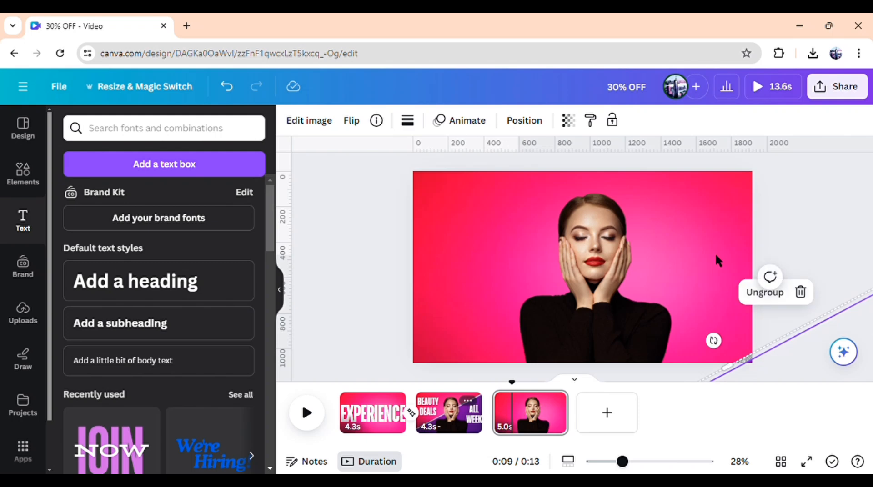
{"action": "left_click", "coordinate": [676, 268]}
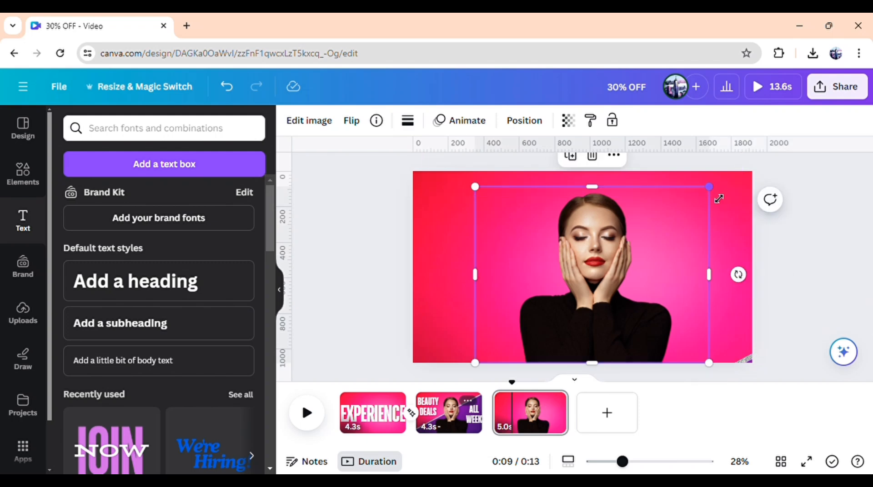
{"action": "left_click_drag", "start_coordinate": [718, 199], "coordinate": [776, 153]}
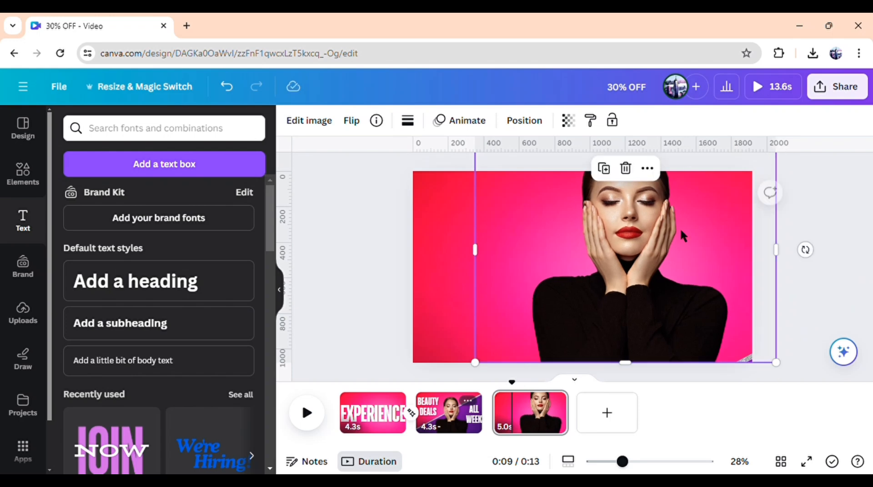
{"action": "left_click_drag", "start_coordinate": [680, 231], "coordinate": [707, 287]}
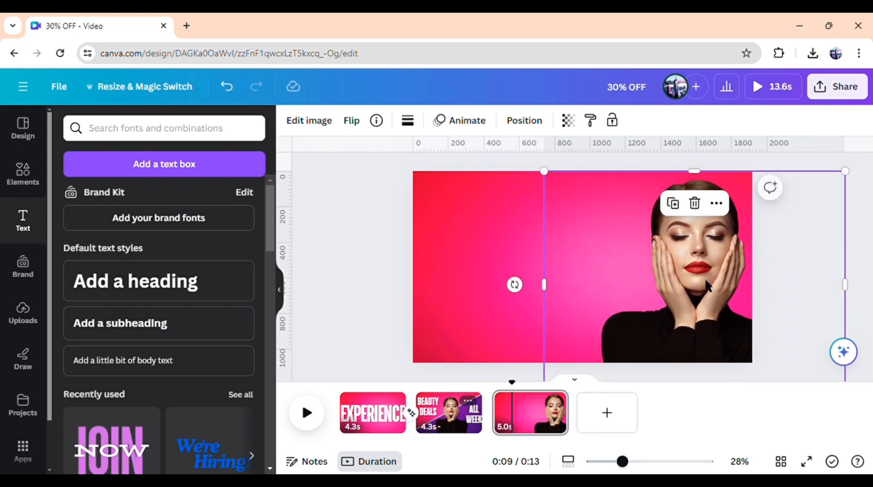
{"action": "mouse_move", "coordinate": [554, 180]}
{"action": "left_mouse_down"}
{"action": "mouse_move", "coordinate": [538, 165]}
{"action": "mouse_move", "coordinate": [543, 172]}
{"action": "left_mouse_up"}
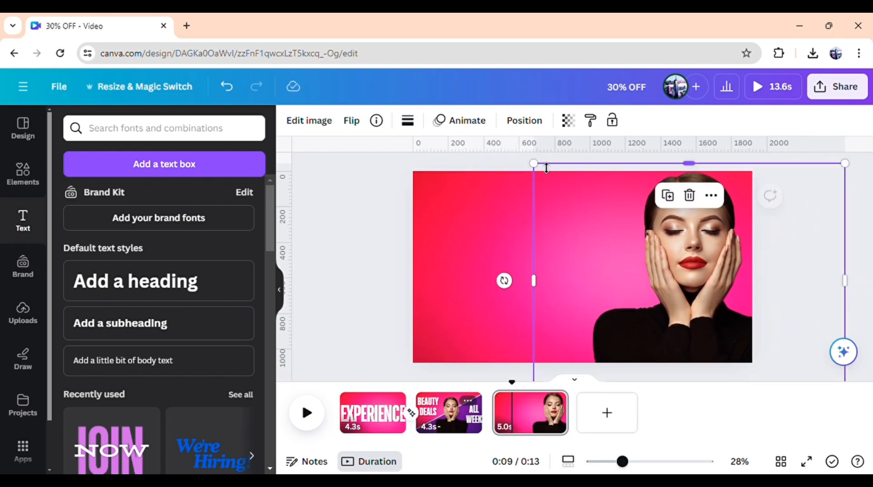
{"action": "left_click", "coordinate": [352, 271]}
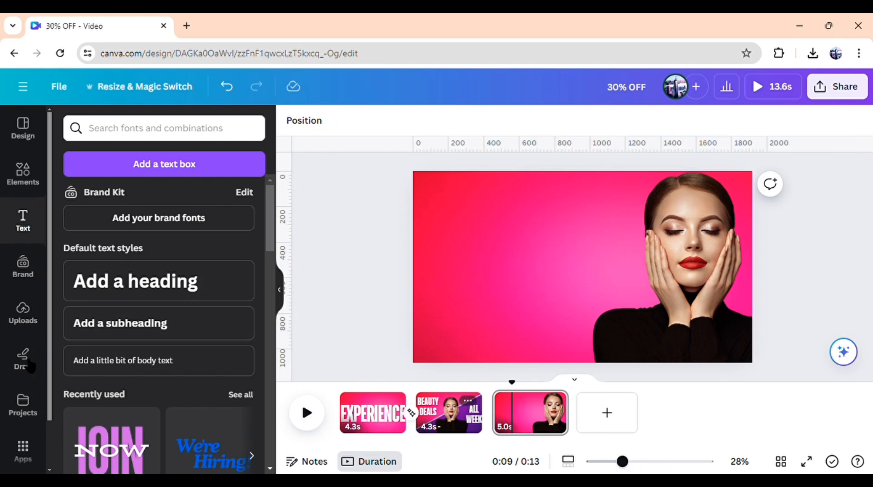
- Add the uploaded 30% OFF badge, crop its empty margins, and enlarge it on the pink area left of the portrait
{"action": "left_click", "coordinate": [21, 314]}
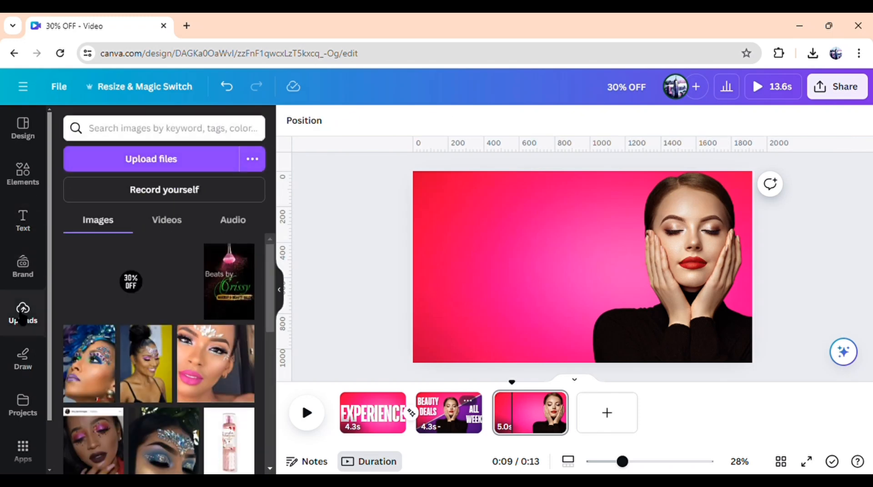
{"action": "left_click", "coordinate": [156, 286]}
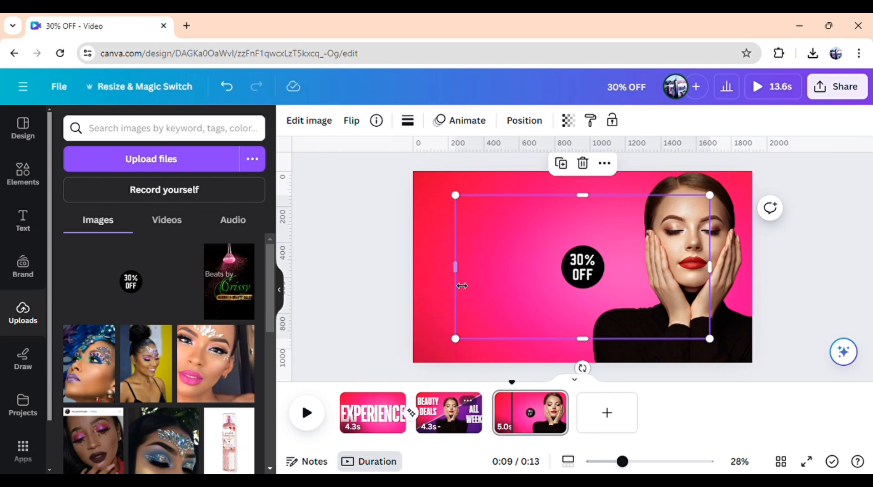
{"action": "left_click_drag", "start_coordinate": [462, 286], "coordinate": [557, 281]}
{"action": "left_click_drag", "start_coordinate": [711, 268], "coordinate": [610, 268]}
{"action": "left_click_drag", "start_coordinate": [580, 339], "coordinate": [592, 299]}
{"action": "left_click_drag", "start_coordinate": [601, 206], "coordinate": [717, 142]}
{"action": "left_click_drag", "start_coordinate": [638, 225], "coordinate": [516, 265]}
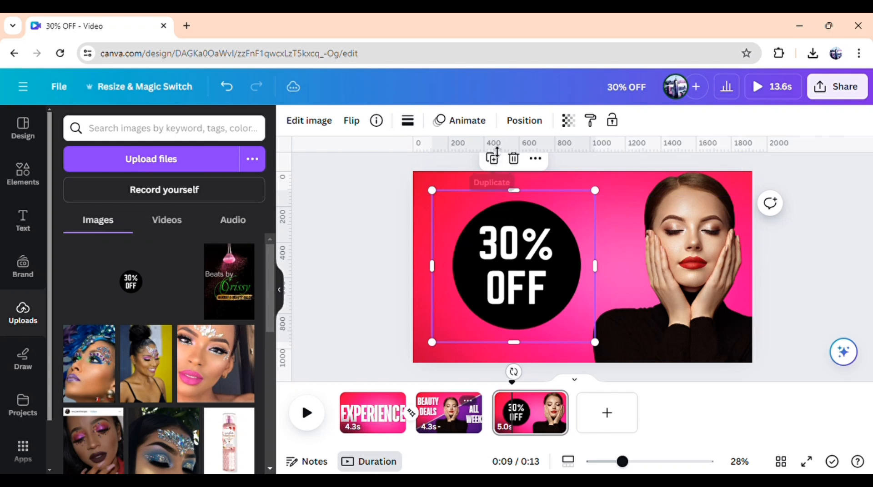
- Apply the Tumble photo animation, on enter, to the 30% OFF badge
{"action": "left_click", "coordinate": [479, 125]}
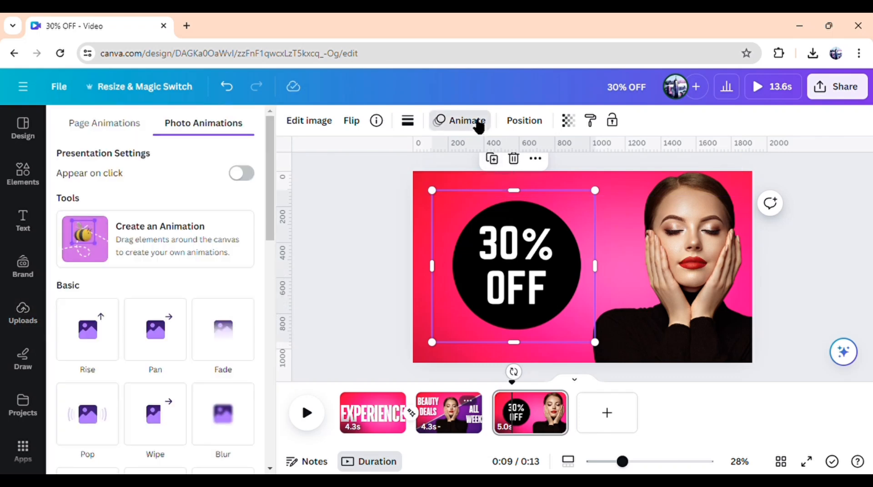
{"action": "left_click_drag", "start_coordinate": [274, 225], "coordinate": [272, 330]}
{"action": "left_click", "coordinate": [95, 362]}
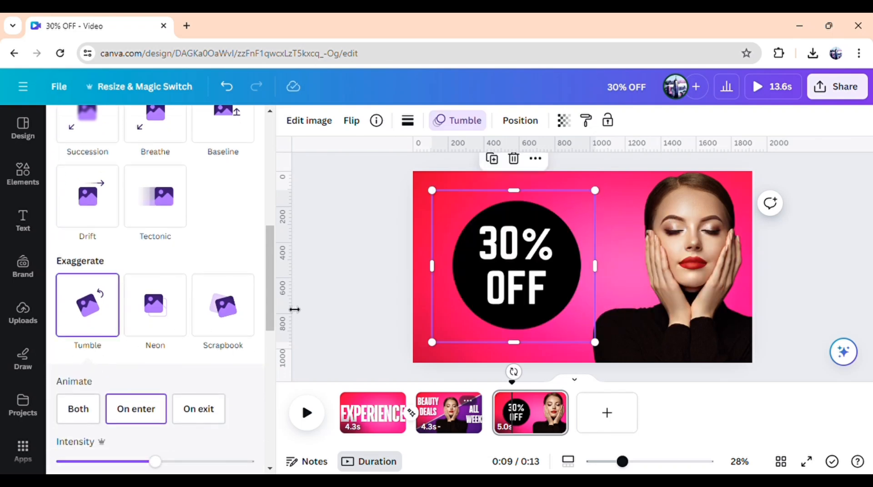
{"action": "left_click", "coordinate": [366, 296]}
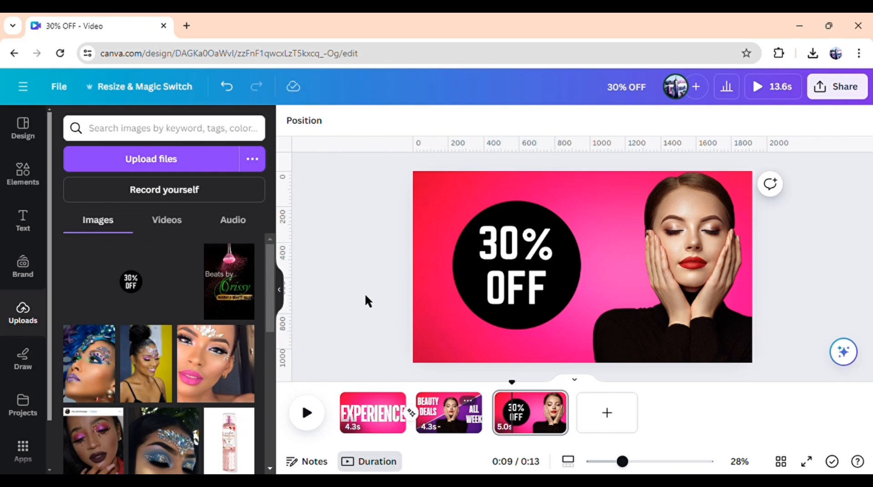
- Add a Match & Move transition lasting 1.4 seconds between the second and third pages
{"action": "mouse_move", "coordinate": [495, 418]}
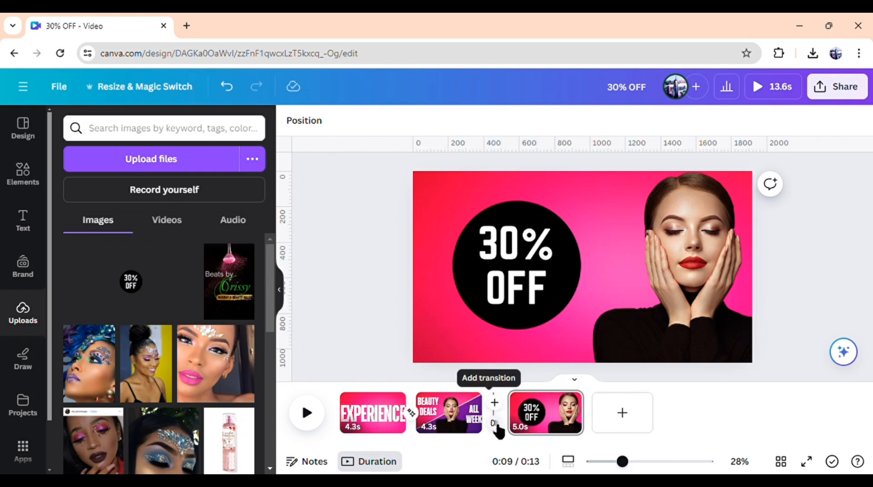
{"action": "left_click", "coordinate": [495, 425]}
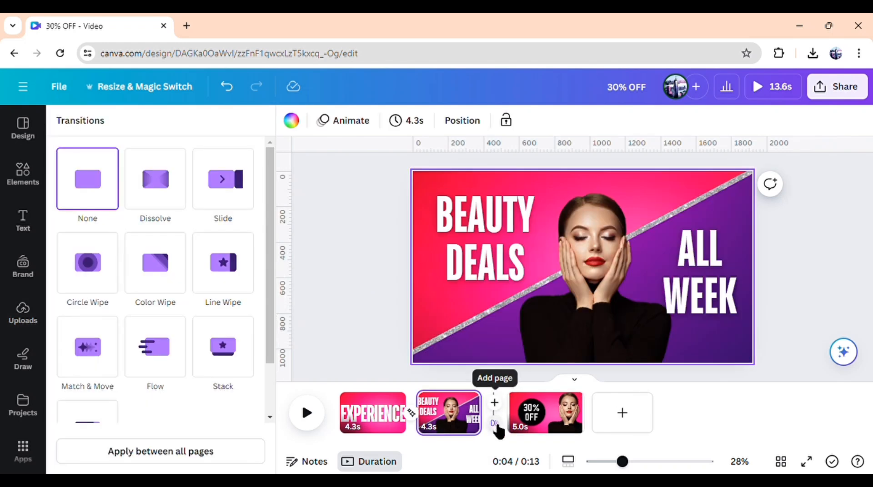
{"action": "left_click", "coordinate": [80, 364]}
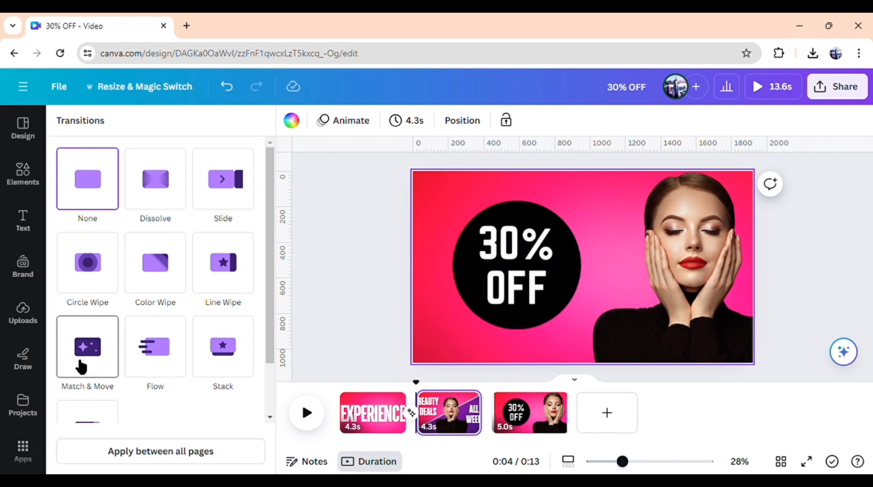
{"action": "left_click", "coordinate": [97, 350]}
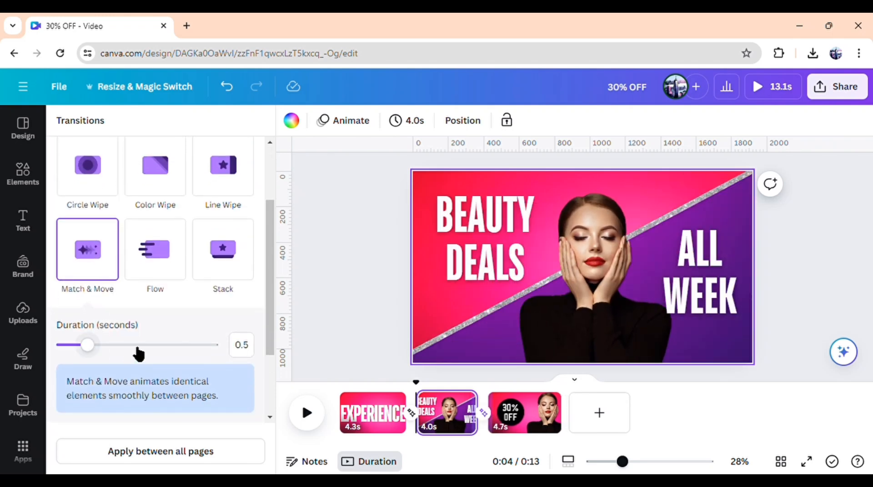
{"action": "left_click", "coordinate": [138, 346]}
{"action": "scroll", "coordinate": [146, 351], "scroll_direction": "up", "scroll_amount": 1}
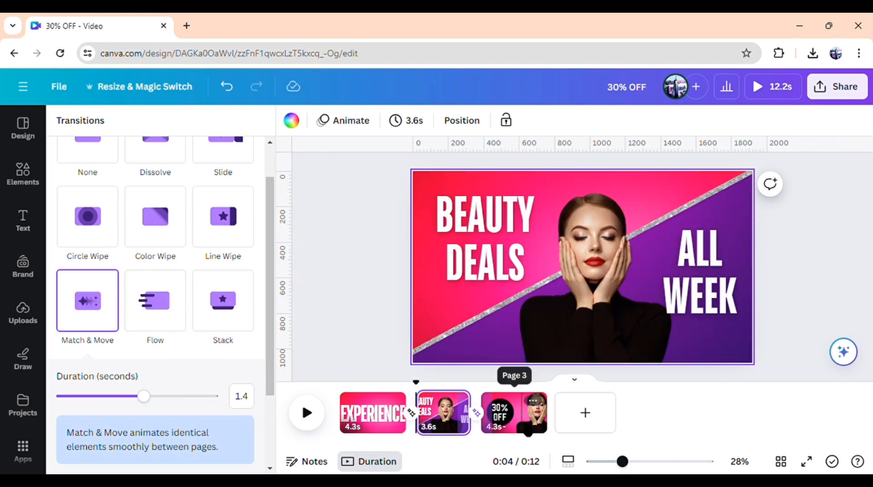
- Show the timing of the 30% OFF badge, trim its start so it enters after the page transition, and hide the timing
{"action": "left_click", "coordinate": [528, 431]}
{"action": "left_click", "coordinate": [510, 254]}
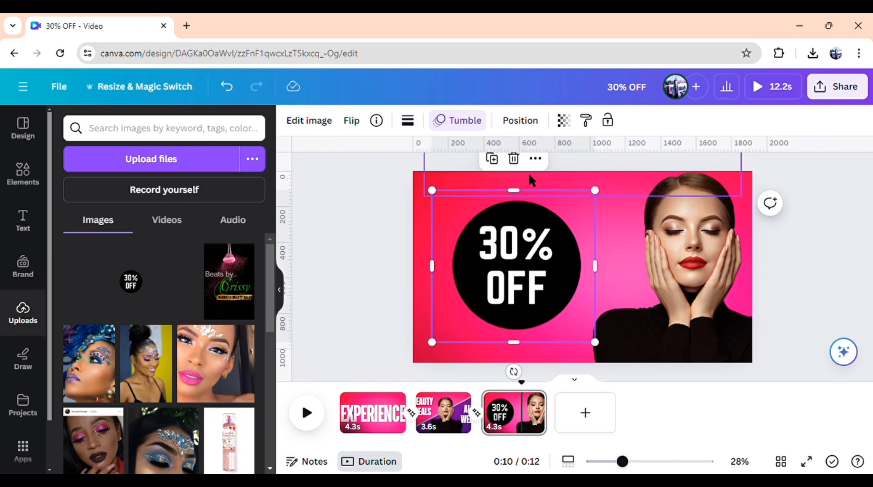
{"action": "left_click", "coordinate": [543, 160]}
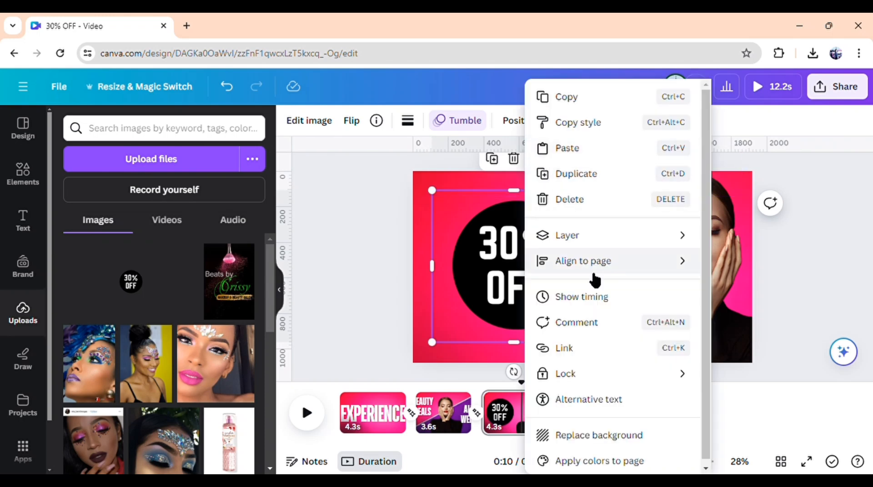
{"action": "left_click", "coordinate": [586, 297]}
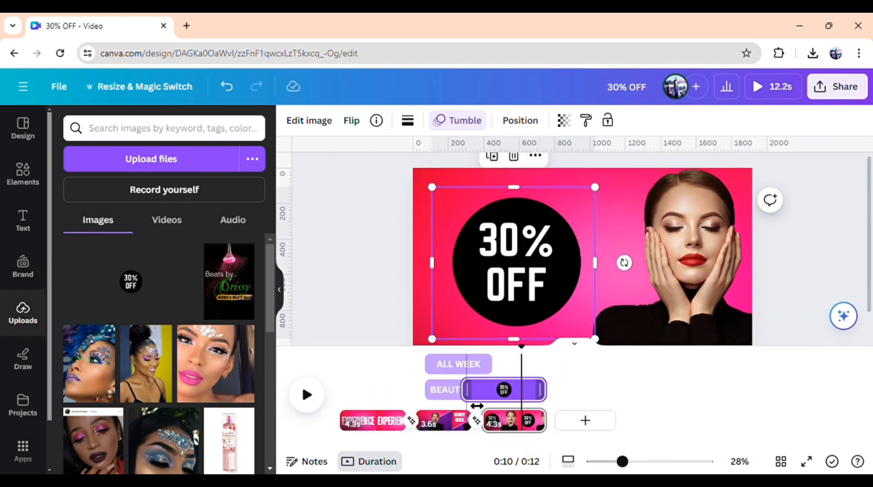
{"action": "left_click_drag", "start_coordinate": [475, 402], "coordinate": [510, 403]}
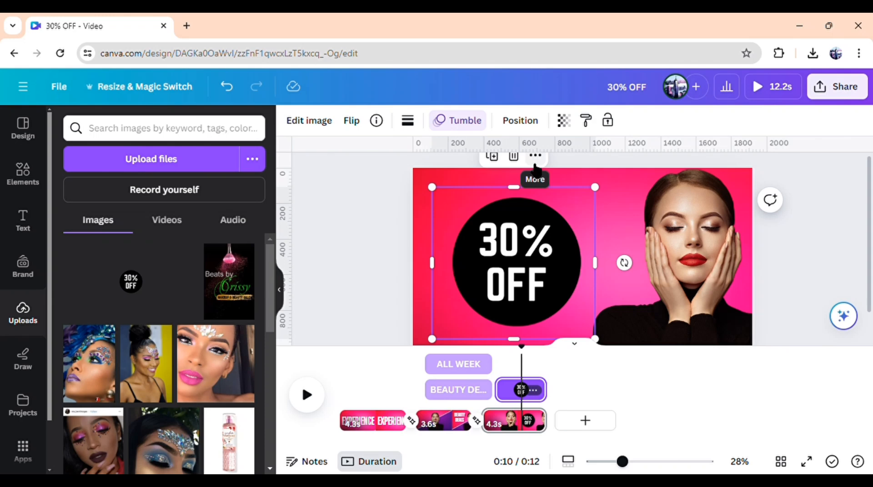
{"action": "left_click", "coordinate": [535, 166]}
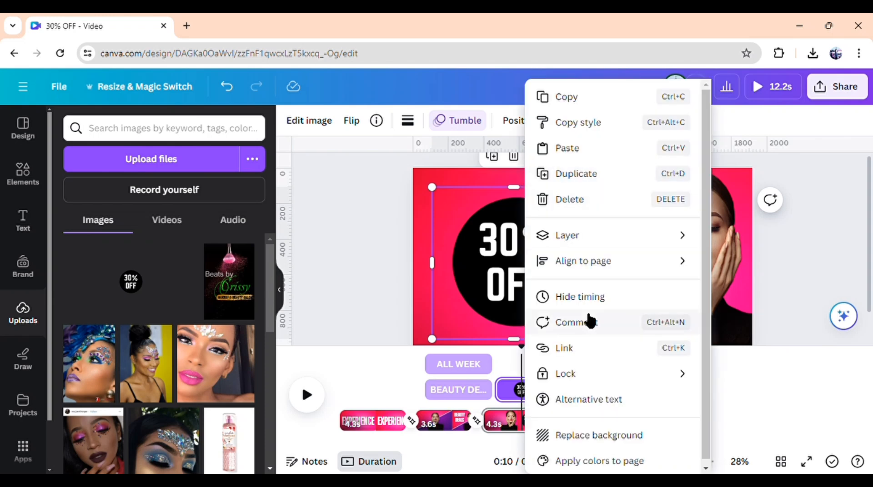
{"action": "left_click", "coordinate": [584, 300]}
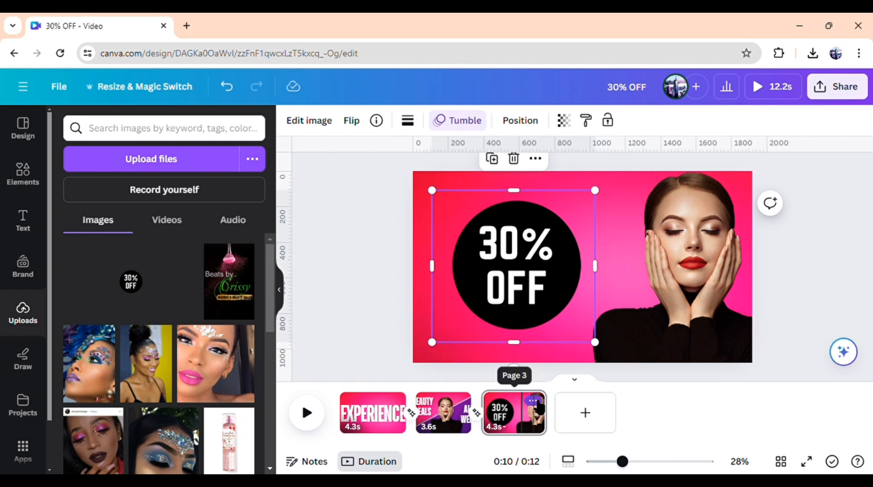
- Duplicate the 30% OFF page and shrink the badge on the copy into the page's upper-left area
{"action": "left_click", "coordinate": [535, 402]}
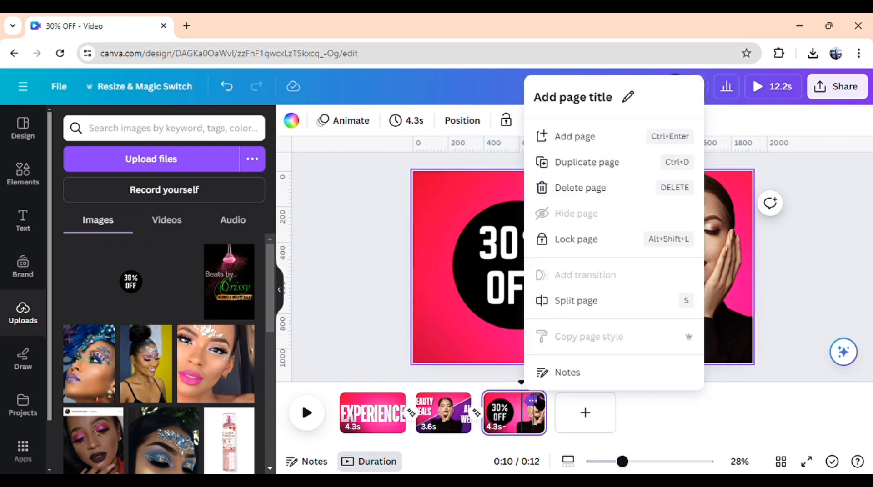
{"action": "left_click", "coordinate": [569, 173]}
{"action": "left_click", "coordinate": [526, 257]}
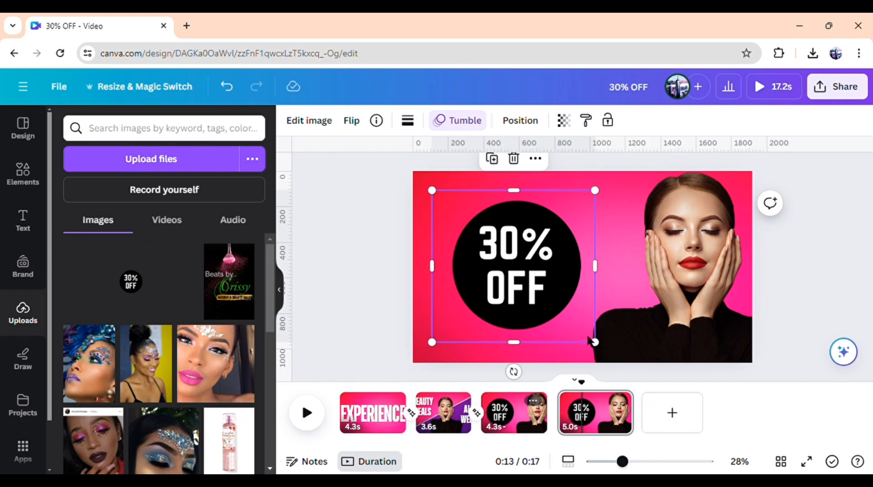
{"action": "left_click_drag", "start_coordinate": [597, 344], "coordinate": [512, 246]}
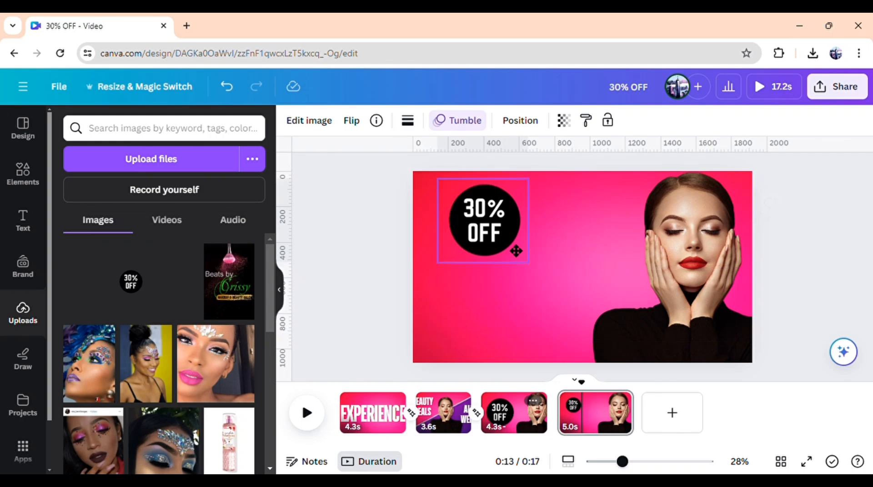
- Remove the Tumble animation from the 30% OFF badge on the fourth page
{"action": "left_click", "coordinate": [448, 122]}
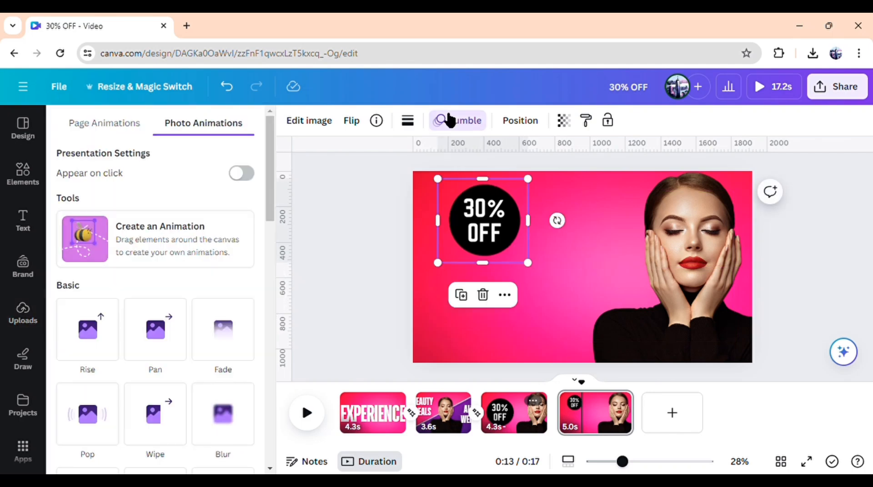
{"action": "left_click_drag", "start_coordinate": [267, 175], "coordinate": [305, 427]}
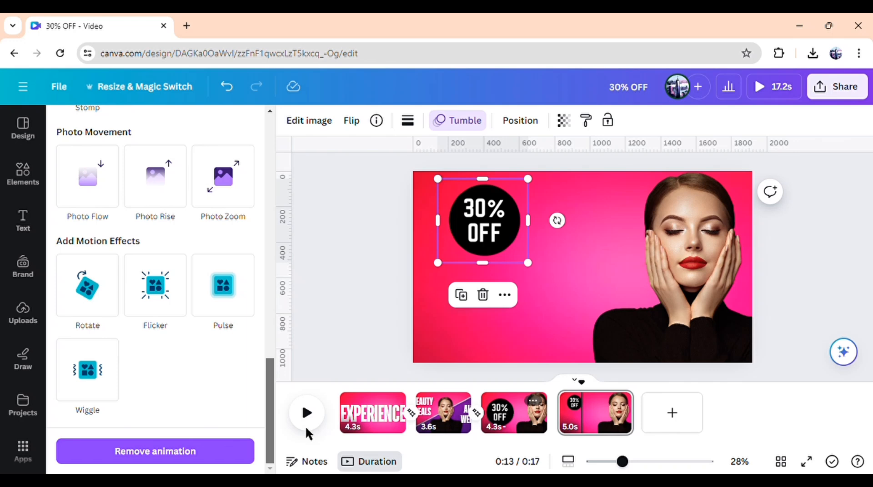
{"action": "left_click", "coordinate": [245, 461]}
{"action": "left_click", "coordinate": [341, 290]}
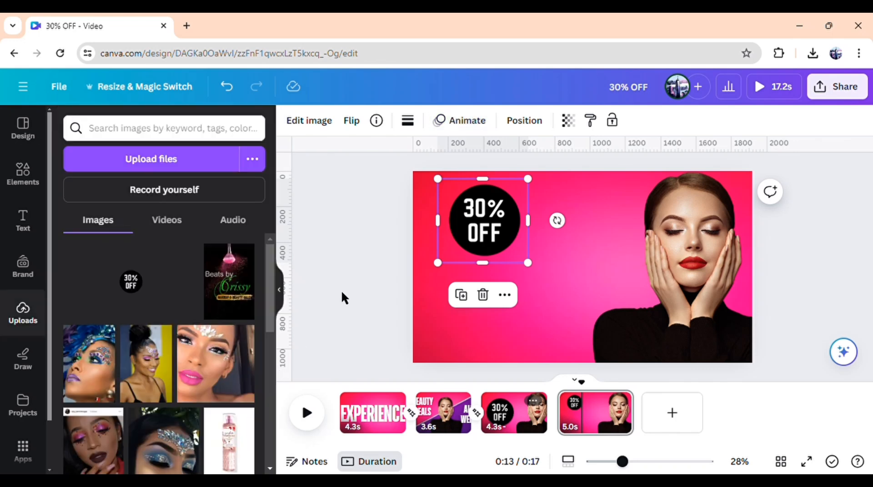
- Add a heading reading "LIMITED TIME OFFER BOOK YOUR SPOT TODAY" to the fourth page
{"action": "left_click", "coordinate": [37, 222]}
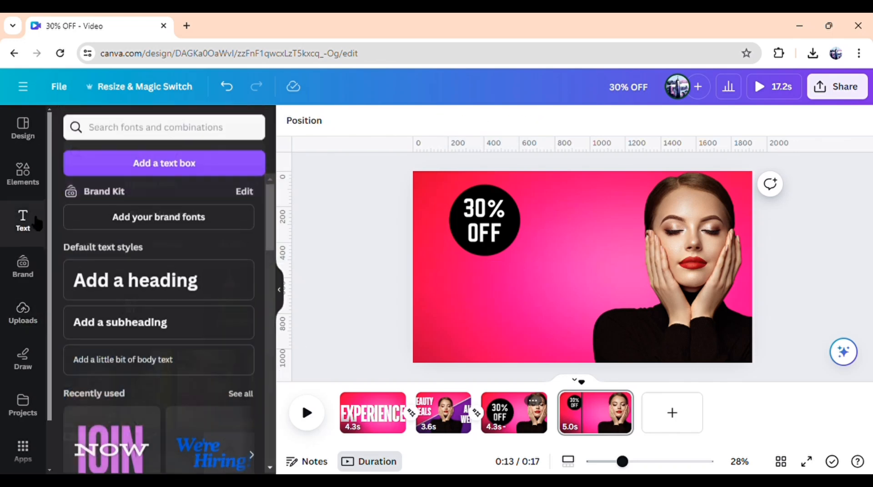
{"action": "left_click", "coordinate": [105, 278]}
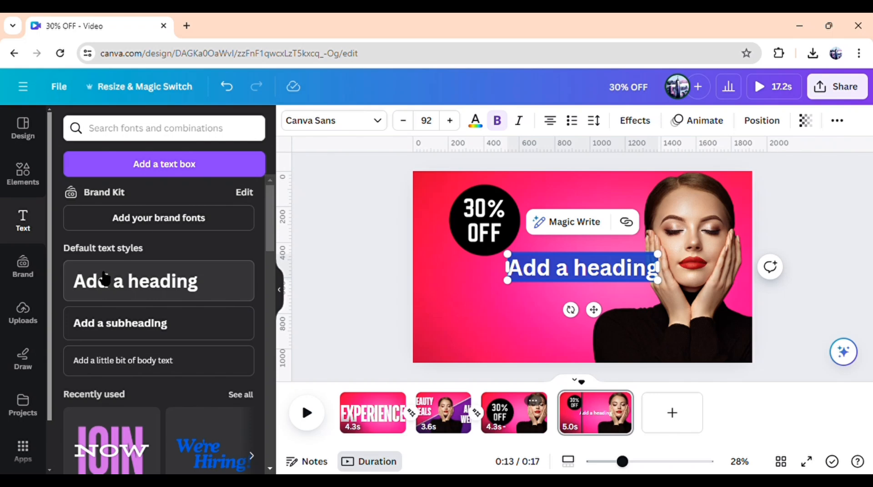
{"action": "type", "text": "L"}
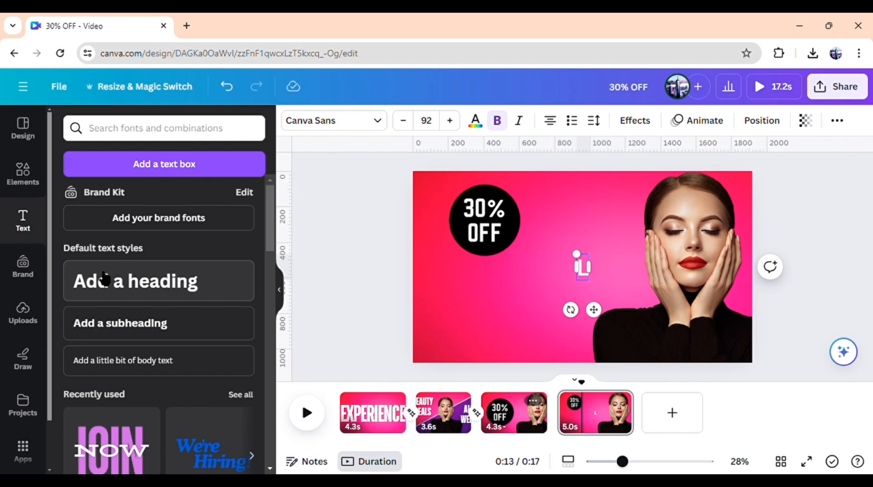
{"action": "type", "text": "IMITED"}
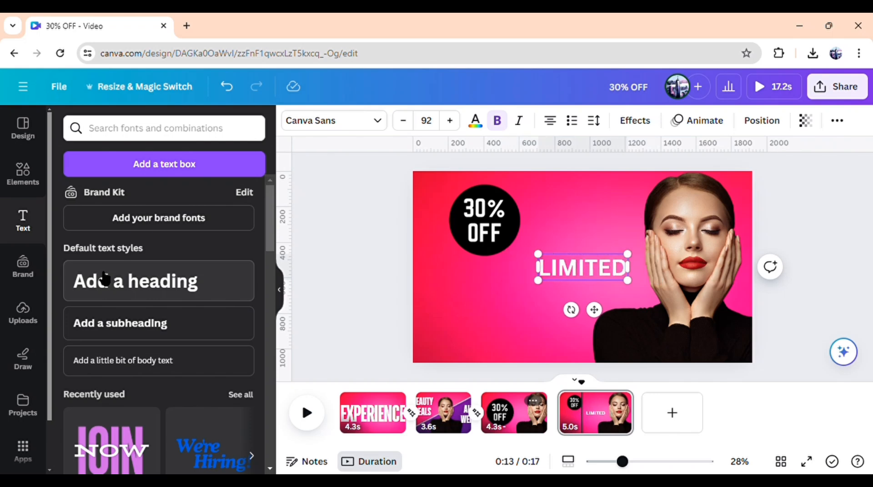
{"action": "type", "text": " TI"}
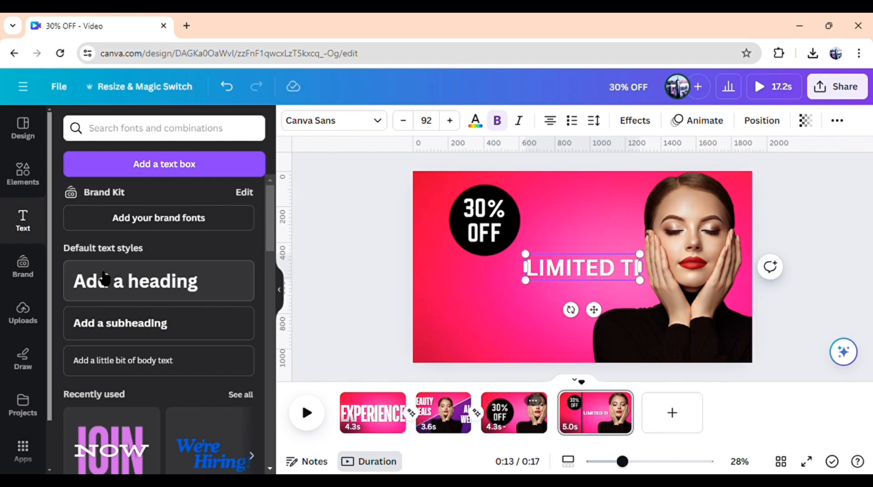
{"action": "type", "text": "ME OFF"}
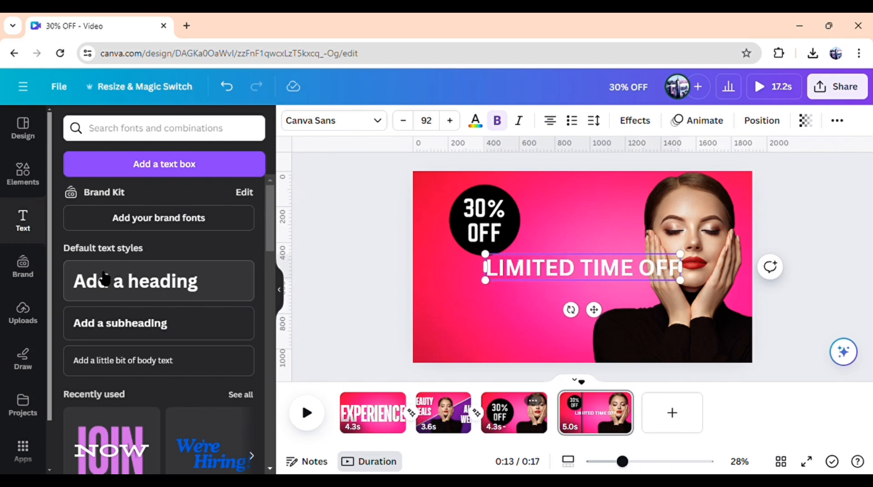
{"action": "type", "text": "ER!"}
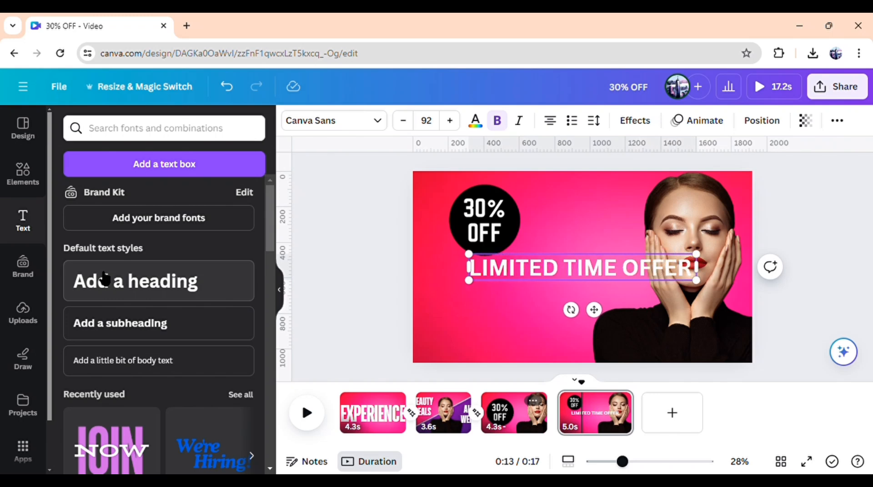
{"action": "type", "text": " BOOK Y"}
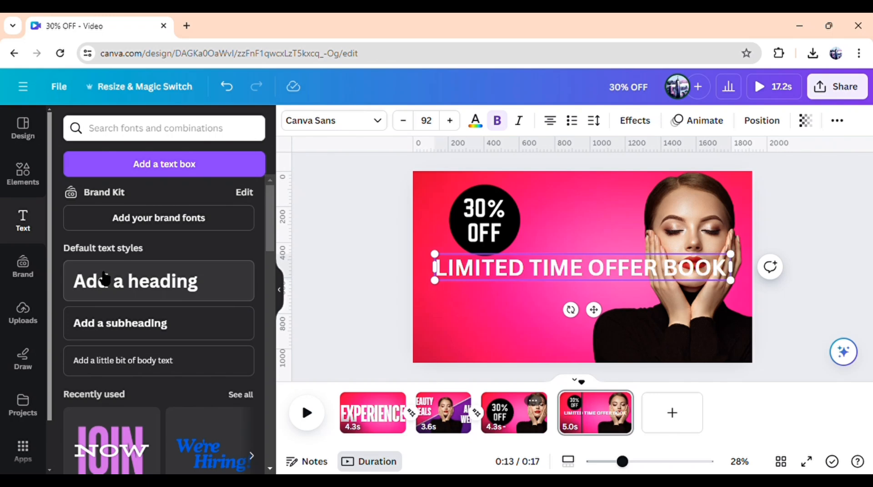
{"action": "type", "text": "OUR"}
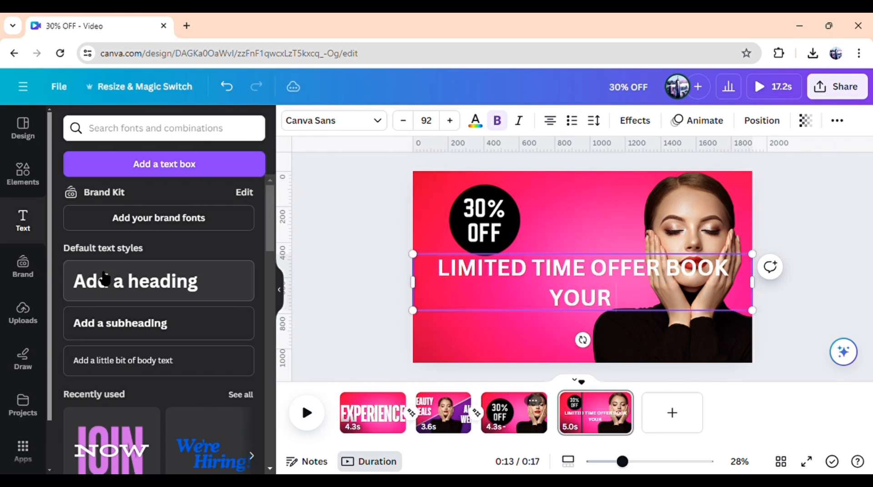
{"action": "type", "text": " SPOT TO"}
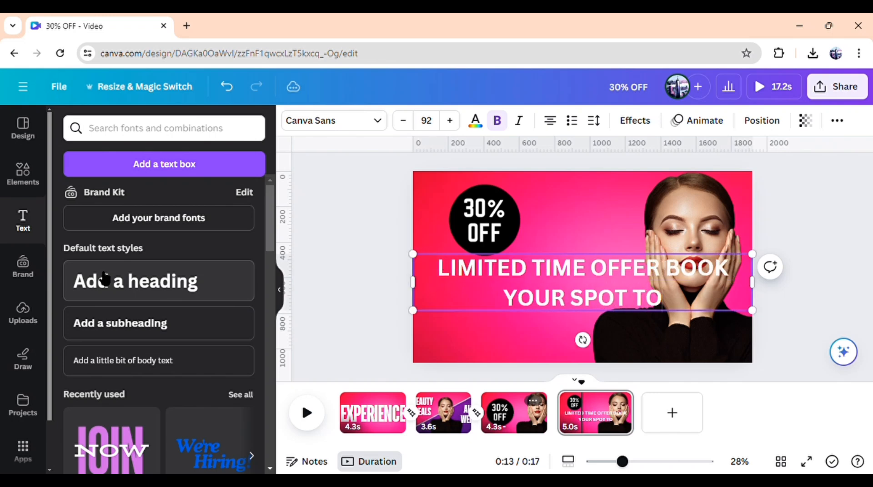
{"action": "type", "text": "DAY"}
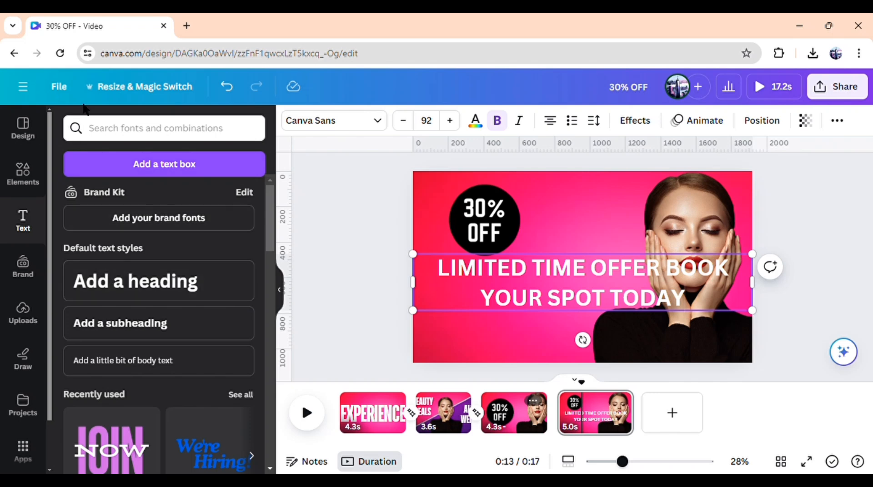
- Set the heading's font to TT Bluescreens and narrow its text box so the text wraps onto three lines
{"action": "left_click", "coordinate": [362, 119]}
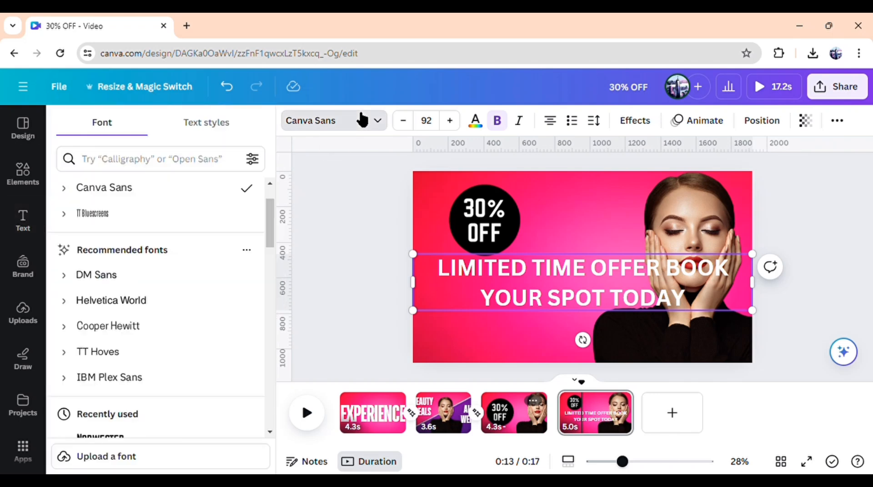
{"action": "left_click", "coordinate": [220, 214]}
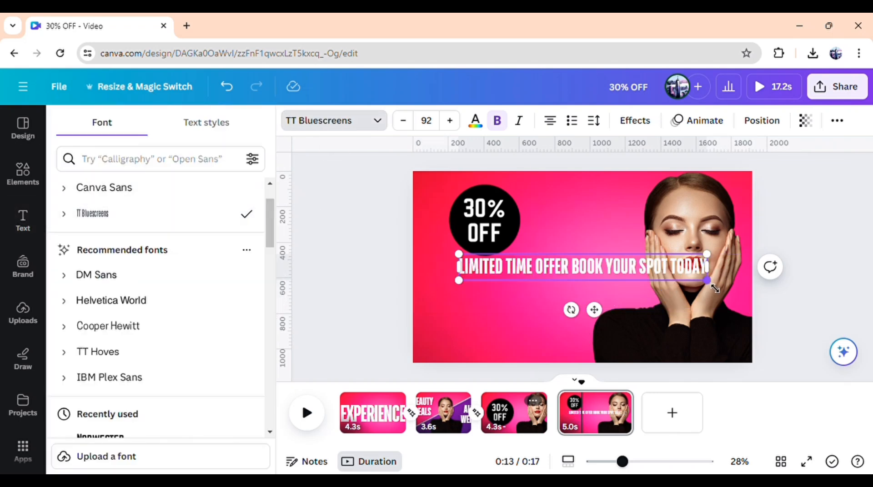
{"action": "left_click_drag", "start_coordinate": [715, 281], "coordinate": [574, 265]}
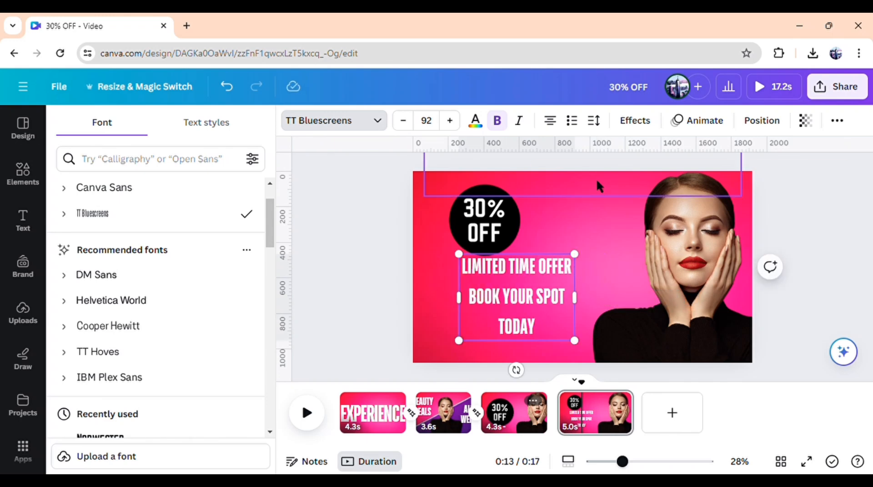
- Reduce the heading's line spacing to 0.92 and enlarge the text to size 133
{"action": "left_click", "coordinate": [594, 120]}
{"action": "left_click_drag", "start_coordinate": [653, 222], "coordinate": [625, 221]}
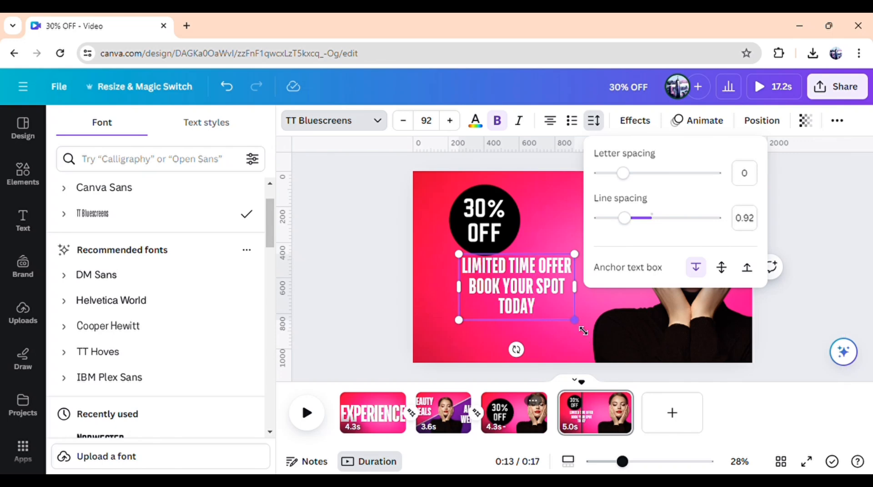
{"action": "left_click_drag", "start_coordinate": [574, 320], "coordinate": [632, 360]}
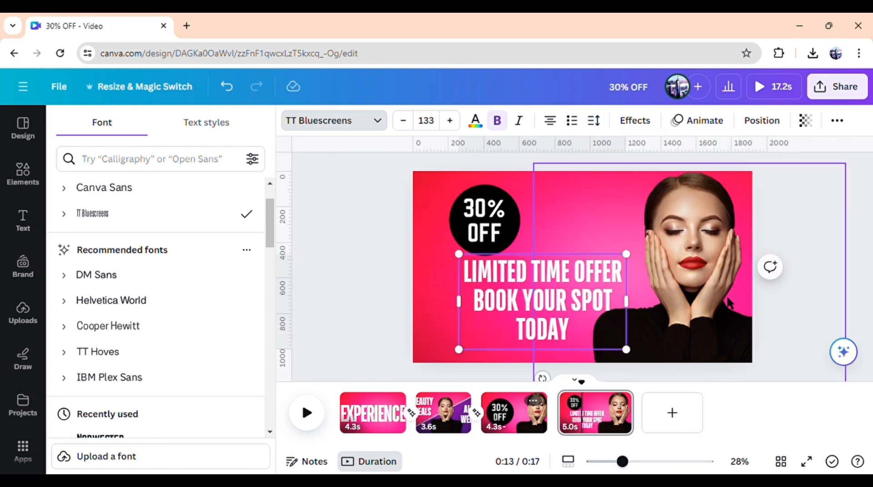
{"action": "left_click", "coordinate": [806, 313]}
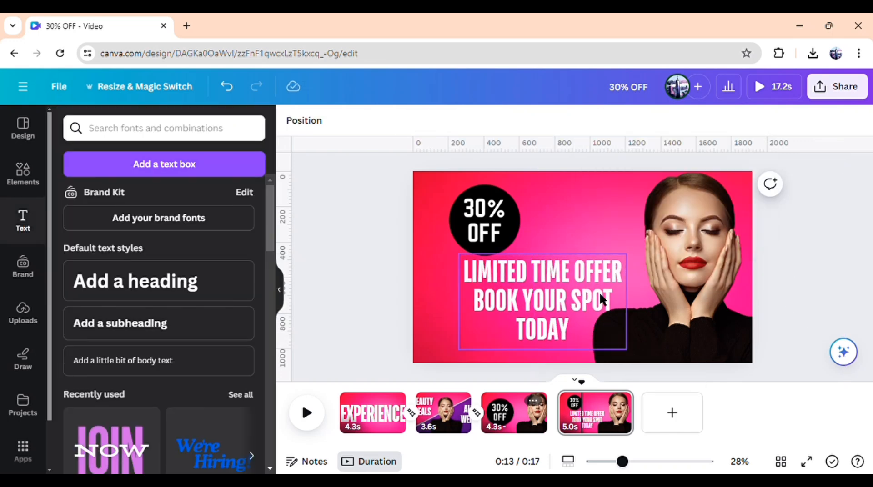
- Move the heading left, clear of the woman, and shift the 30% OFF badge right to centre it above the text
{"action": "left_click_drag", "start_coordinate": [564, 315], "coordinate": [529, 316]}
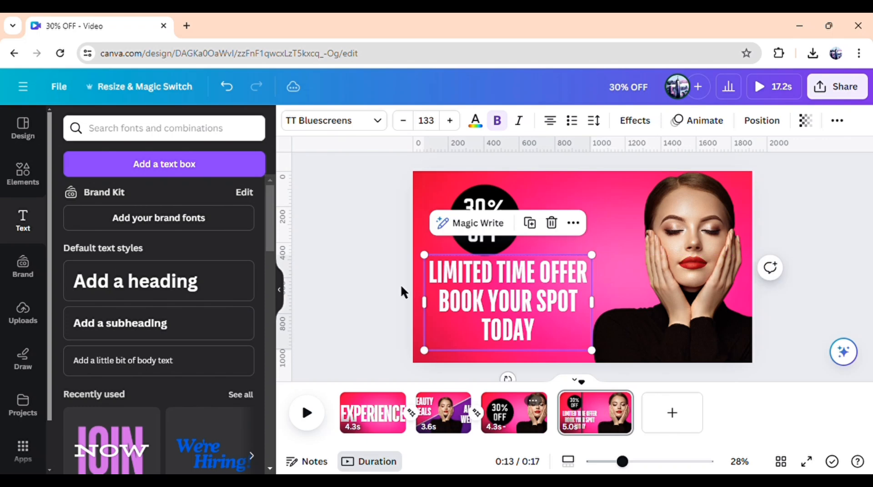
{"action": "left_click", "coordinate": [360, 288]}
{"action": "left_click_drag", "start_coordinate": [500, 212], "coordinate": [518, 210]}
- Colour the word TODAY in the heading black (#000000)
{"action": "left_click", "coordinate": [514, 324]}
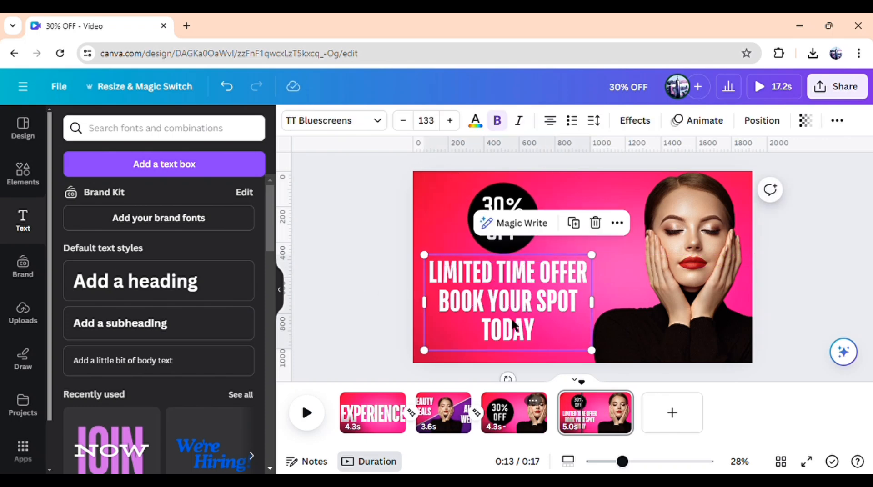
{"action": "double_click", "coordinate": [518, 338]}
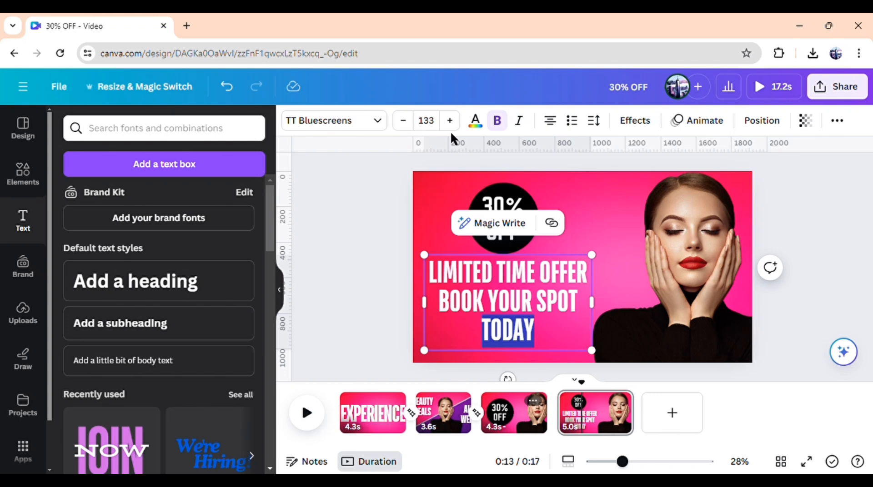
{"action": "left_click", "coordinate": [473, 121]}
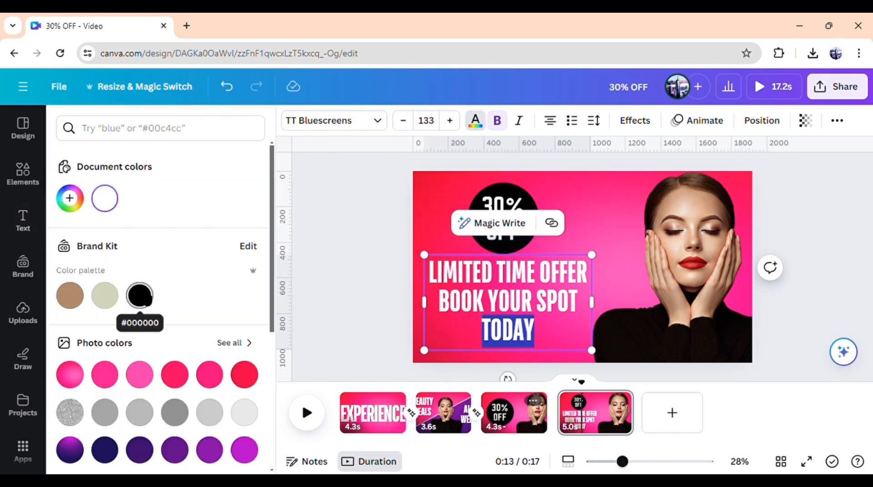
{"action": "left_click", "coordinate": [141, 298]}
{"action": "left_click", "coordinate": [367, 281]}
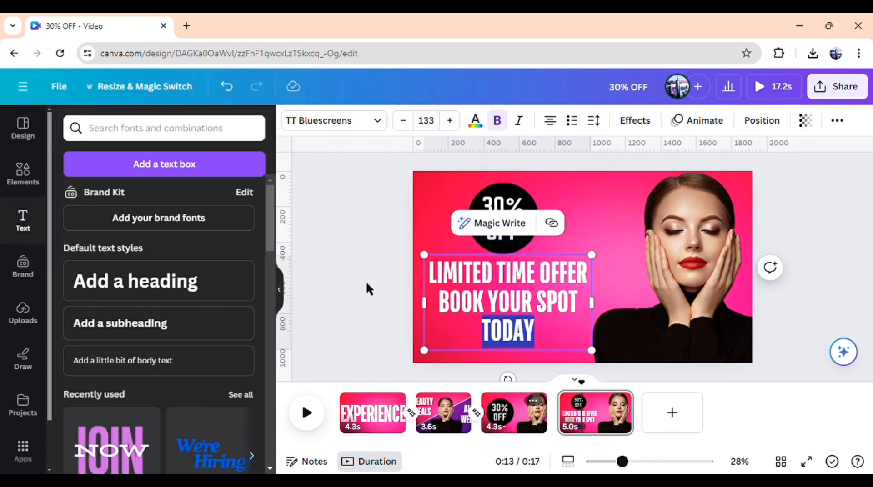
- Apply the Baseline text animation to the heading, on enter, with its direction set to the right
{"action": "left_click", "coordinate": [570, 277]}
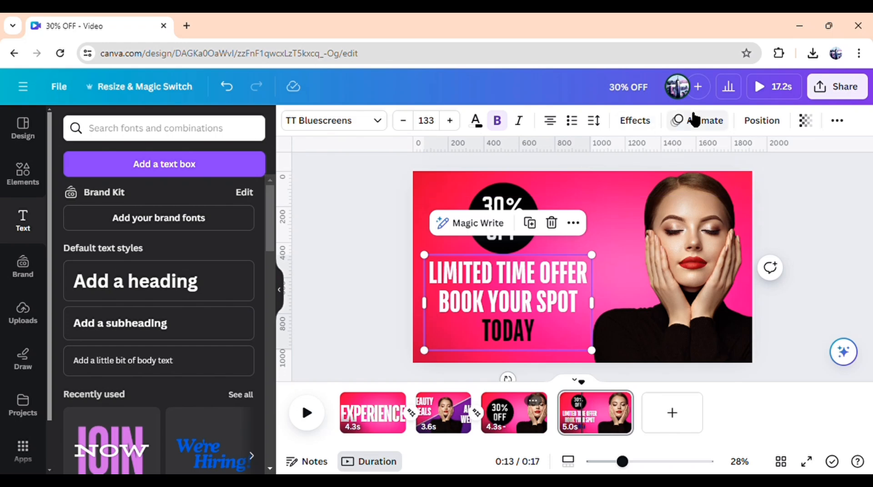
{"action": "left_click", "coordinate": [695, 119]}
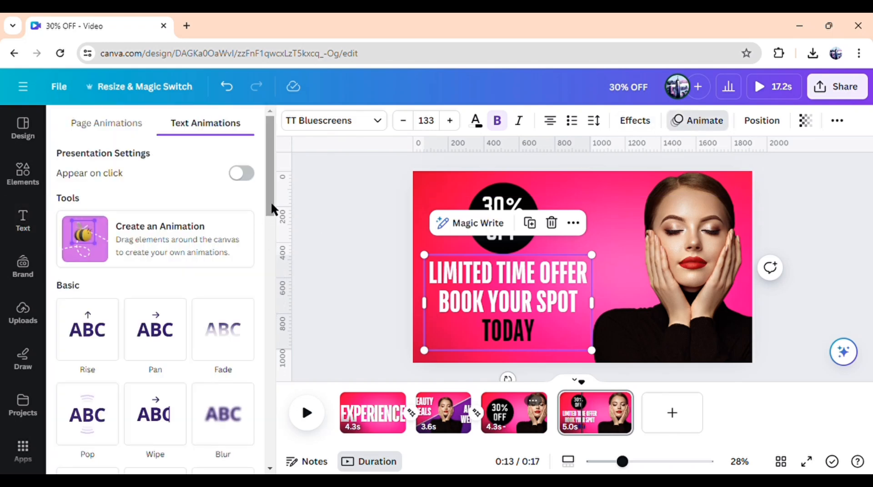
{"action": "left_click_drag", "start_coordinate": [270, 201], "coordinate": [278, 268]}
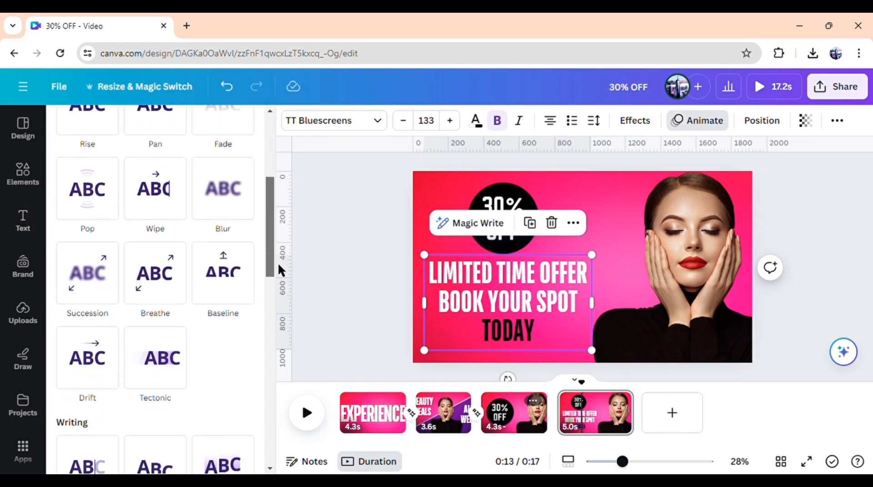
{"action": "left_click", "coordinate": [244, 282]}
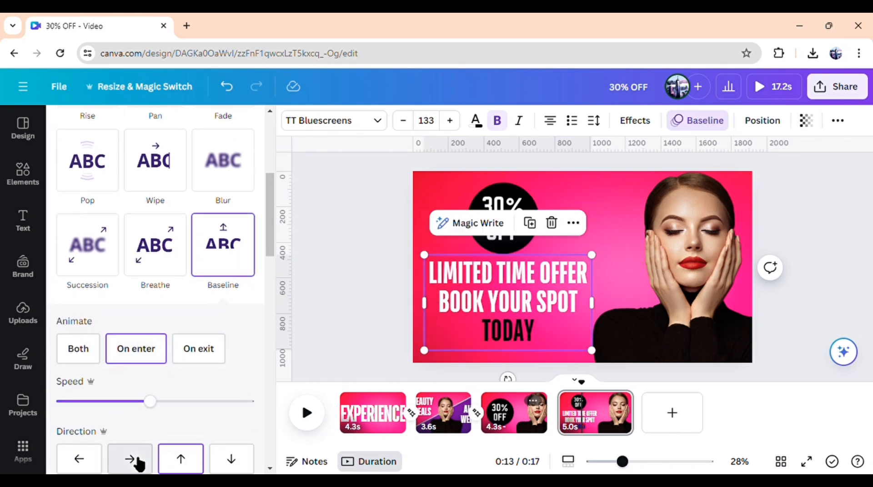
{"action": "left_click", "coordinate": [133, 461]}
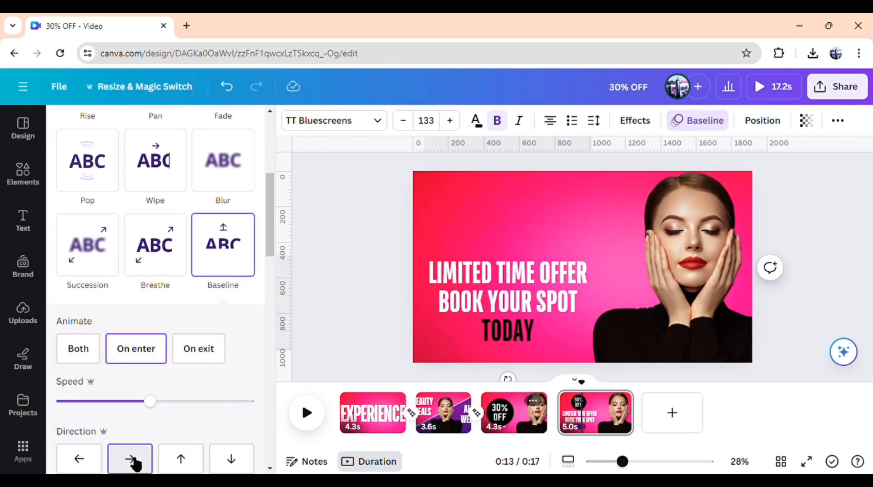
{"action": "left_click", "coordinate": [384, 266]}
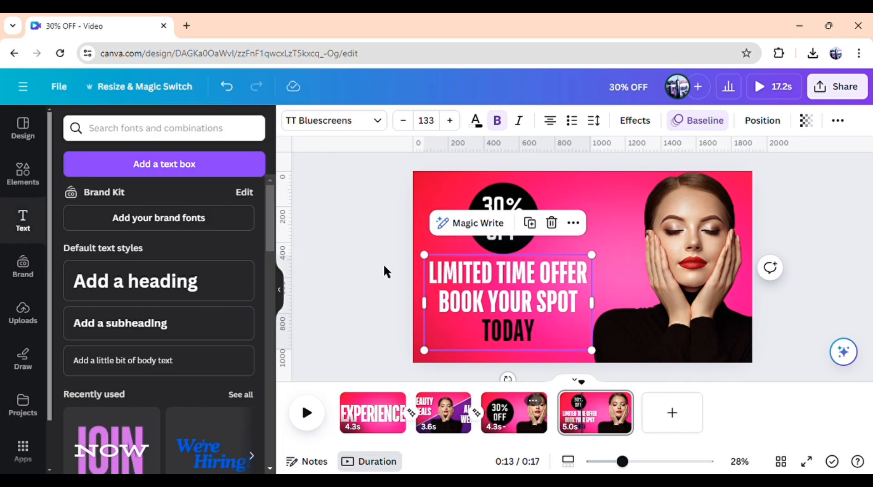
- Add the recently used blurred purple glow to the fourth page, enlarge it and place it over the woman
{"action": "left_click", "coordinate": [31, 178]}
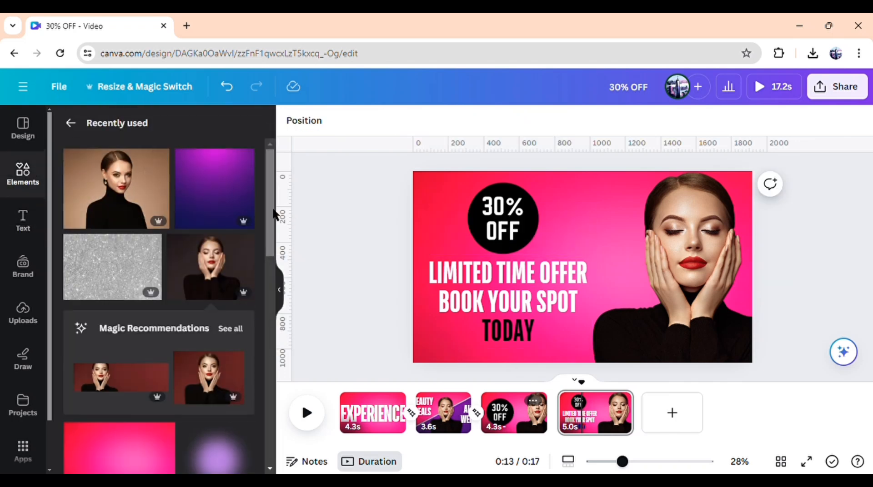
{"action": "left_click_drag", "start_coordinate": [275, 215], "coordinate": [276, 275]}
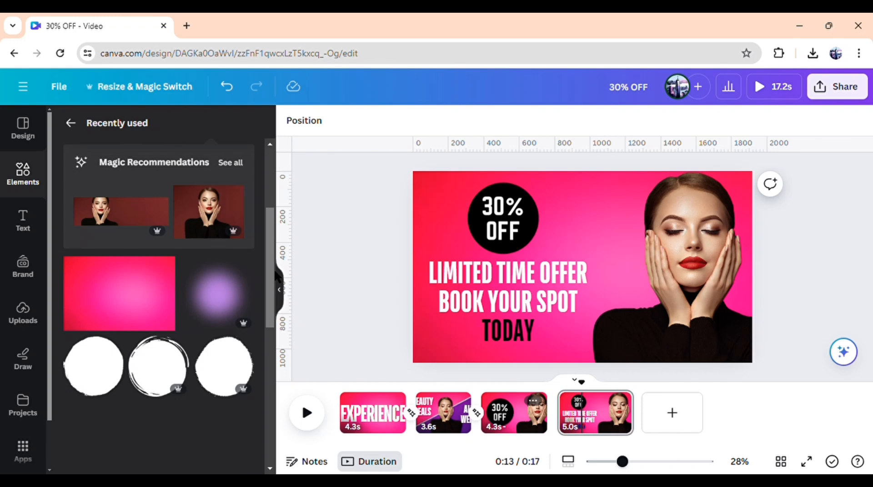
{"action": "left_click", "coordinate": [226, 303]}
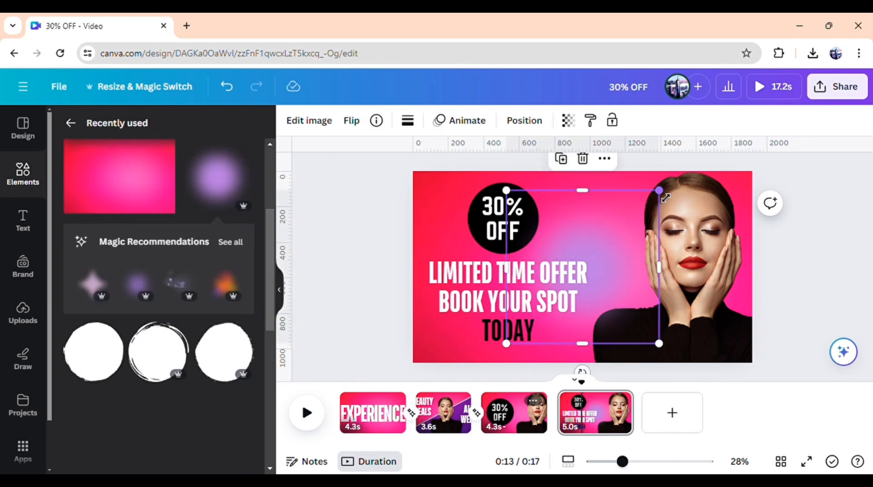
{"action": "left_click_drag", "start_coordinate": [659, 190], "coordinate": [769, 181]}
{"action": "left_click_drag", "start_coordinate": [713, 208], "coordinate": [756, 250]}
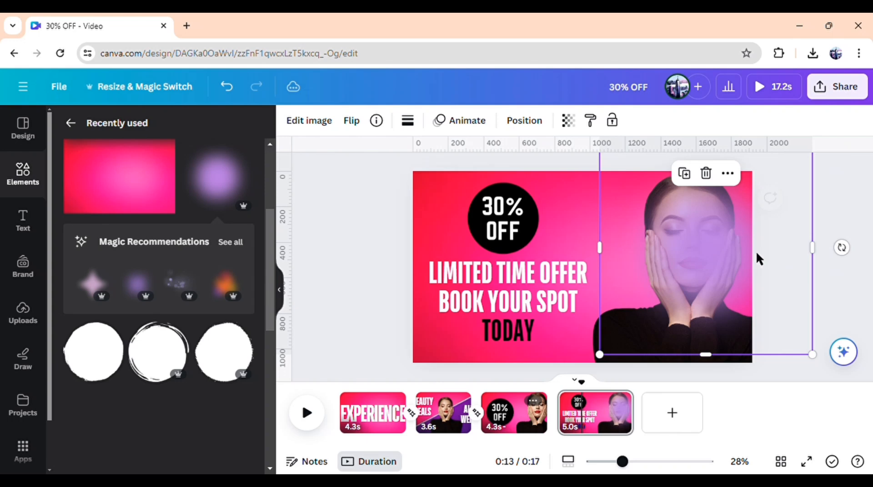
- Send the purple glow behind the woman and give it an on-enter Baseline animation directed left at a reduced speed
{"action": "left_click", "coordinate": [521, 122]}
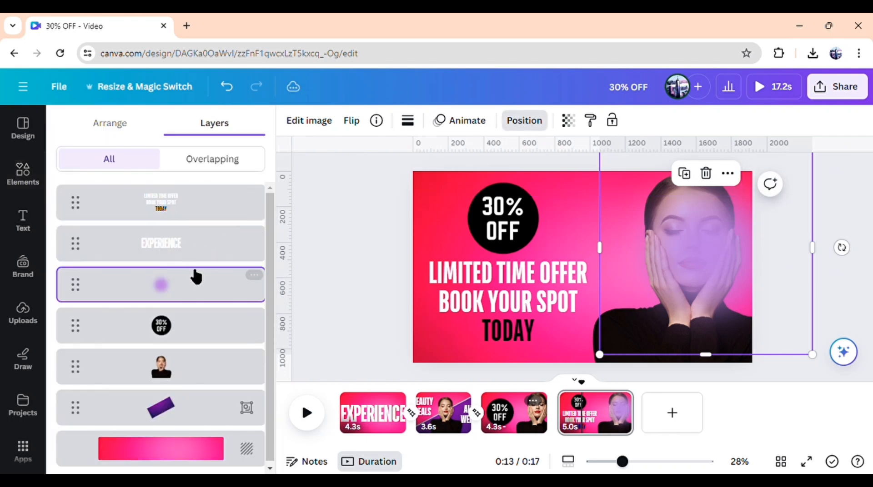
{"action": "left_click_drag", "start_coordinate": [196, 276], "coordinate": [193, 382]}
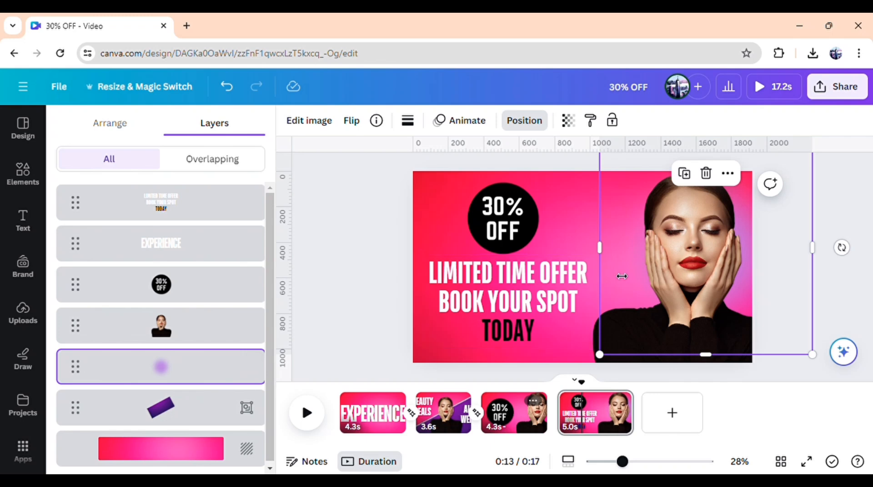
{"action": "left_click", "coordinate": [464, 121]}
{"action": "left_click_drag", "start_coordinate": [268, 191], "coordinate": [291, 273]}
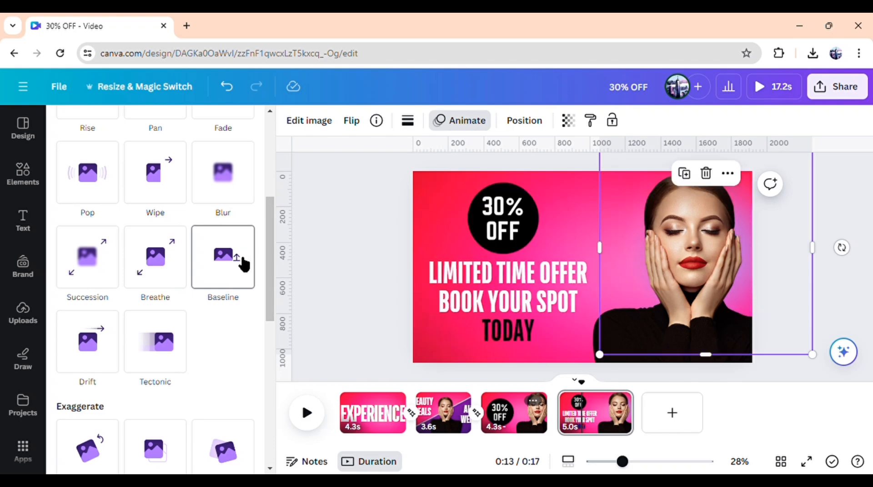
{"action": "left_click", "coordinate": [244, 264]}
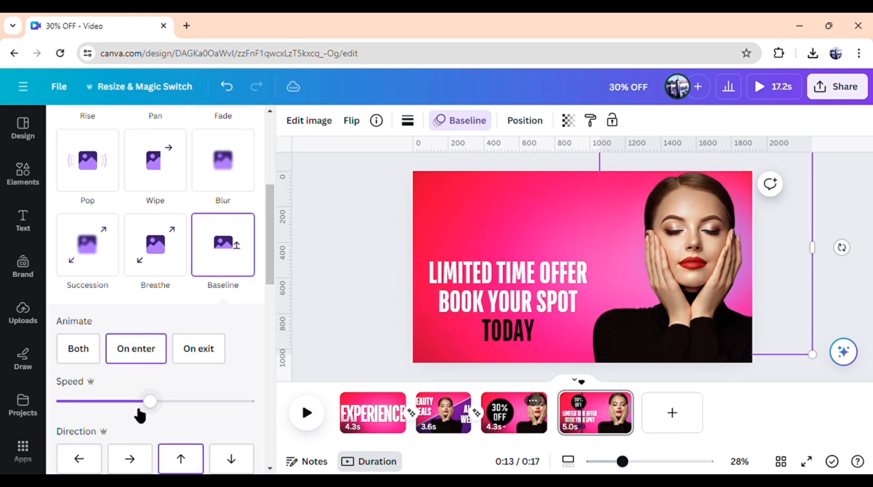
{"action": "left_click", "coordinate": [92, 460]}
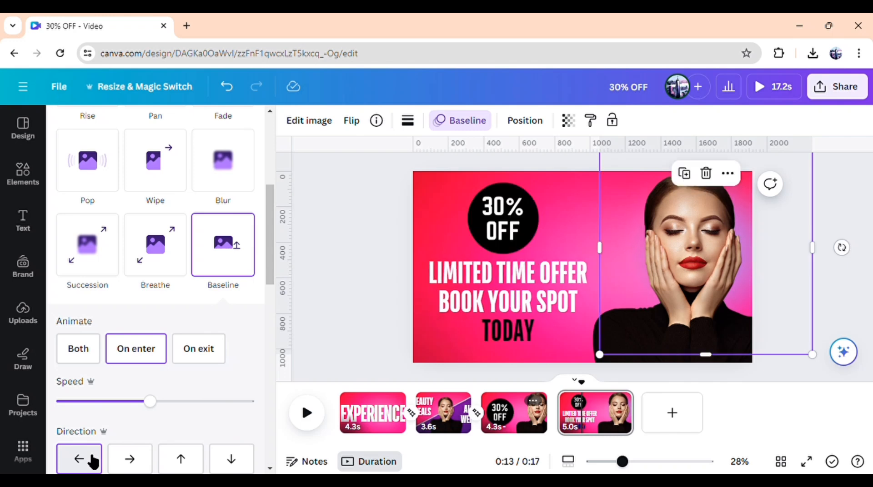
{"action": "left_click", "coordinate": [114, 402]}
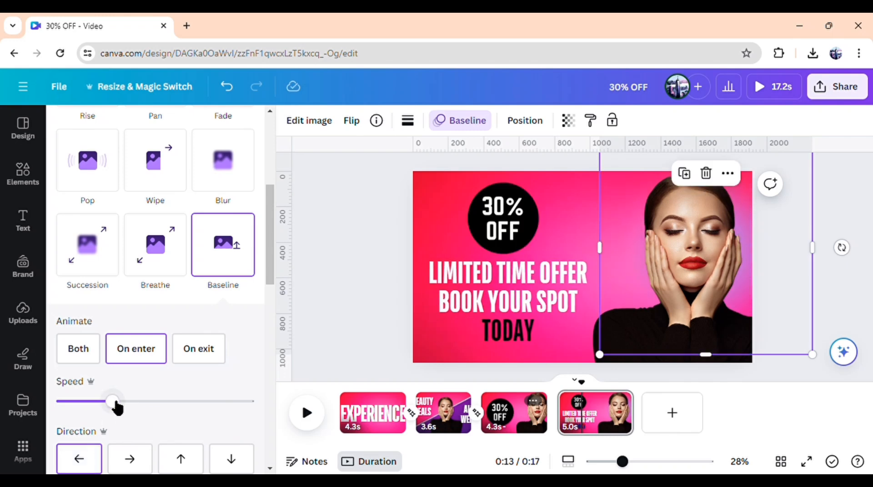
{"action": "left_click", "coordinate": [327, 294]}
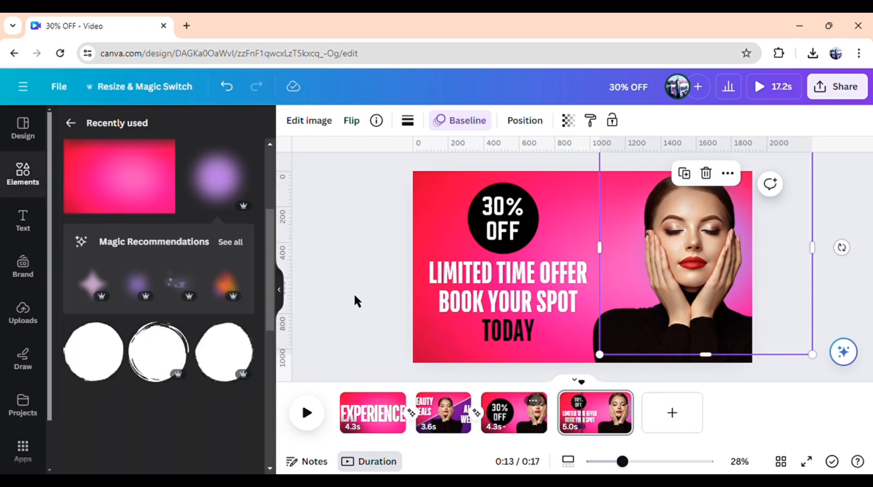
{"action": "left_click", "coordinate": [355, 300]}
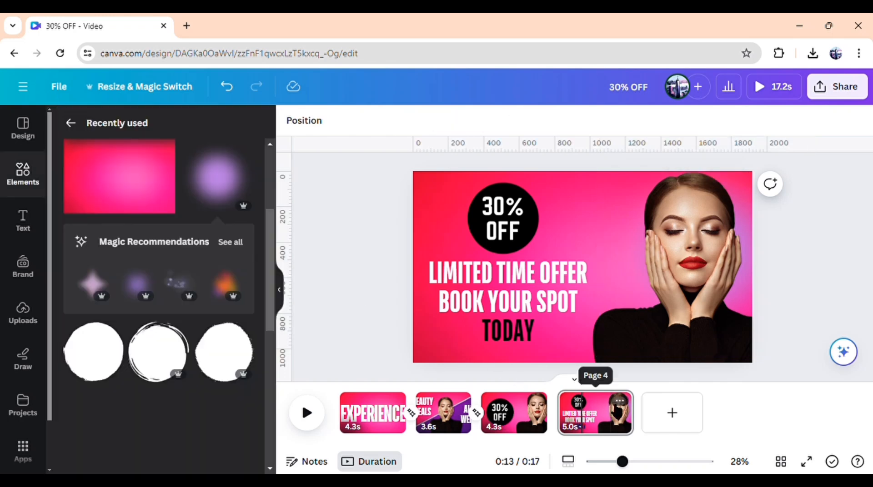
- Duplicate the fourth page and, on the copy, shrink the woman into the page's lower-right corner
{"action": "left_click", "coordinate": [619, 401]}
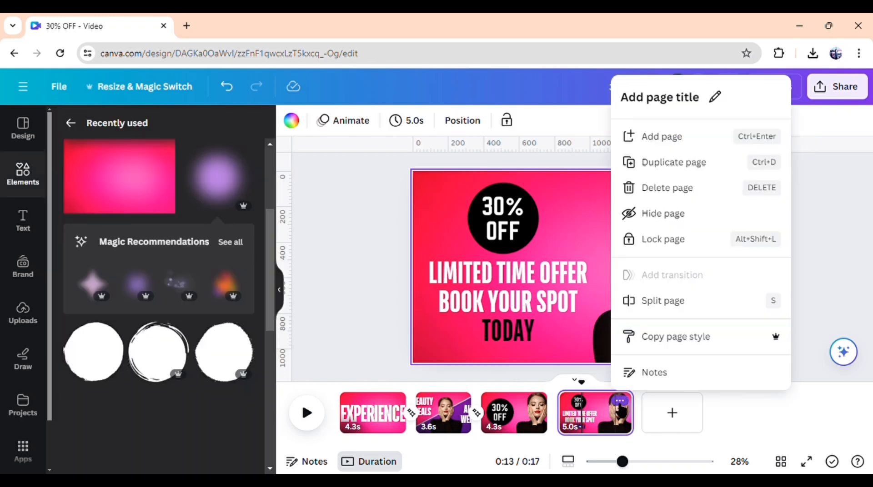
{"action": "left_click", "coordinate": [677, 165]}
{"action": "left_click", "coordinate": [670, 259]}
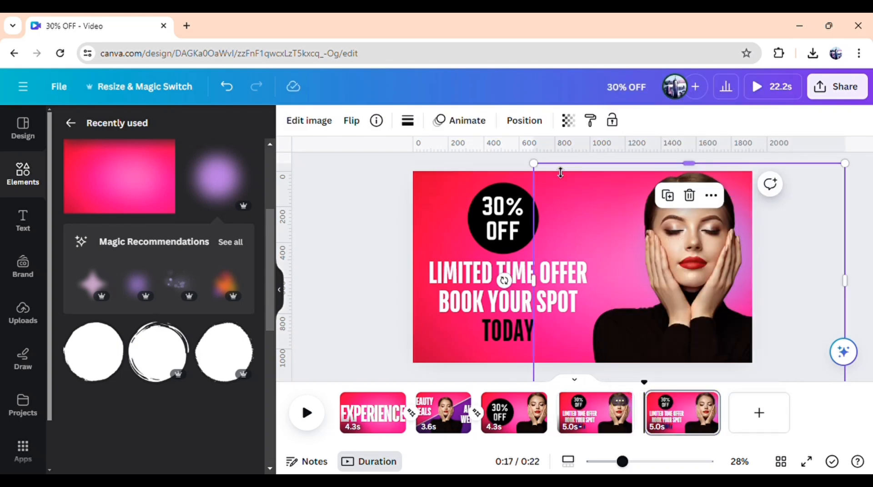
{"action": "left_click_drag", "start_coordinate": [541, 173], "coordinate": [682, 292]}
{"action": "left_click_drag", "start_coordinate": [734, 310], "coordinate": [722, 299]}
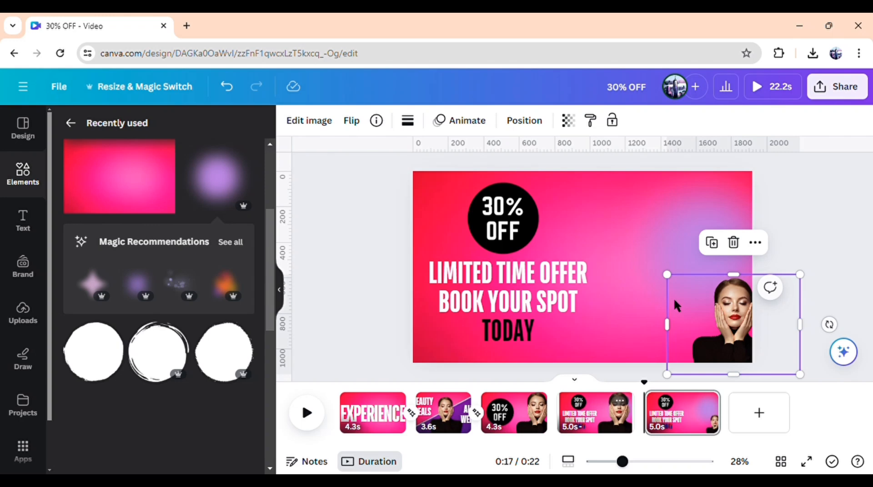
- Shrink the LIMITED TIME OFFER heading to font size 61.5 and reduce the 30% OFF badge, keeping it above the text at the page's left
{"action": "left_click", "coordinate": [540, 299]}
{"action": "left_click_drag", "start_coordinate": [594, 358], "coordinate": [503, 299]}
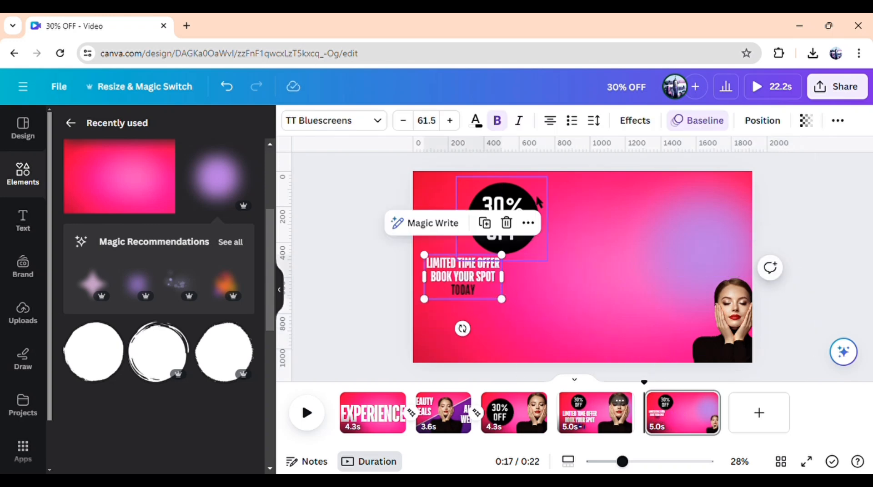
{"action": "left_click", "coordinate": [537, 201]}
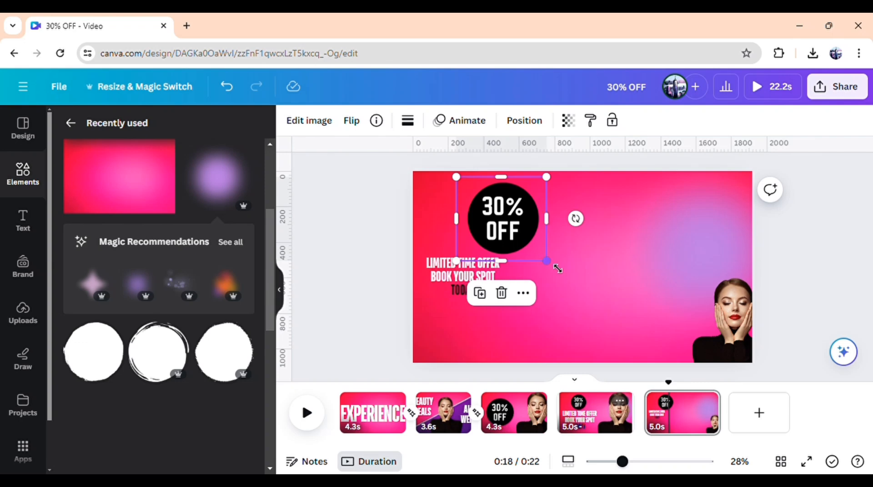
{"action": "left_click_drag", "start_coordinate": [557, 268], "coordinate": [480, 222]}
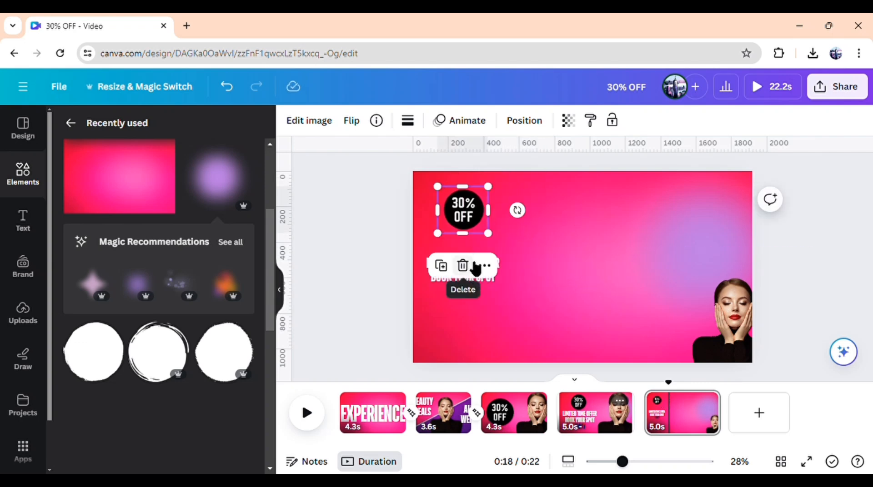
{"action": "left_click_drag", "start_coordinate": [478, 296], "coordinate": [473, 284]}
- Move the purple glow to the middle of the fifth page and add the recently used beige-background portrait of the woman over it
{"action": "left_click_drag", "start_coordinate": [674, 263], "coordinate": [579, 281]}
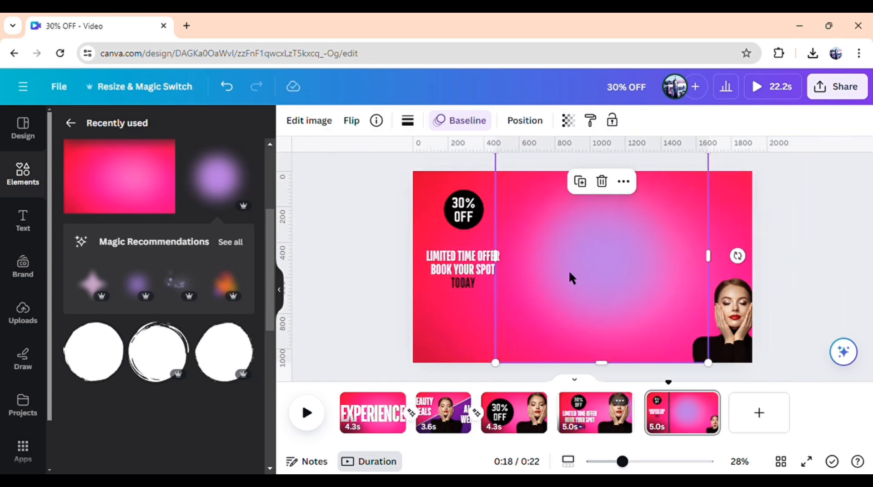
{"action": "left_click", "coordinate": [364, 330]}
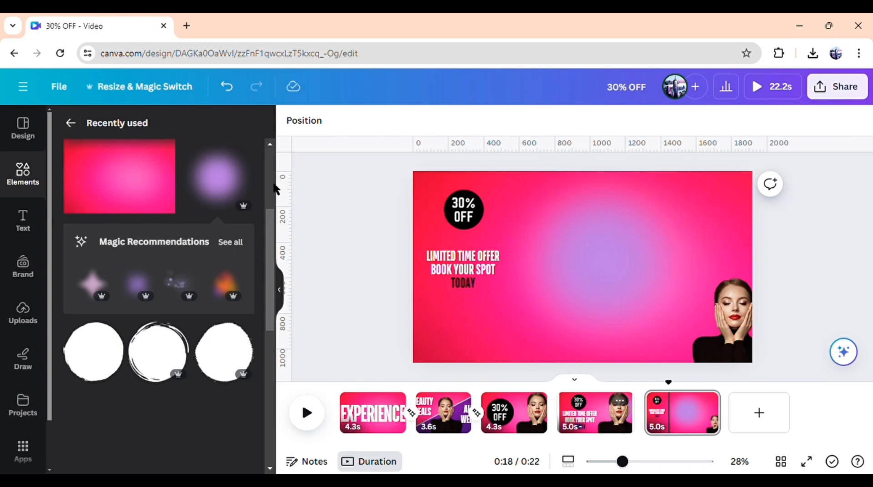
{"action": "left_click_drag", "start_coordinate": [271, 228], "coordinate": [271, 171]}
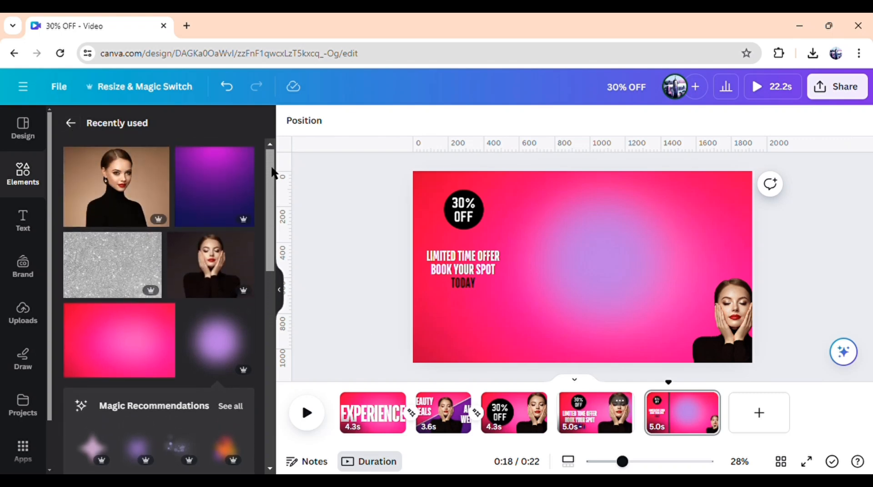
{"action": "left_click", "coordinate": [149, 201]}
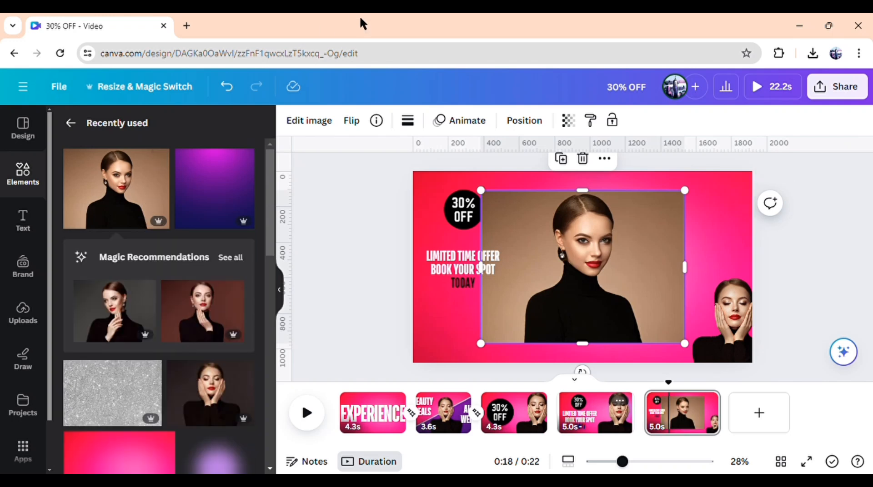
- Remove the new portrait's background and enlarge it until it reaches the page's bottom edge
{"action": "left_click", "coordinate": [324, 123]}
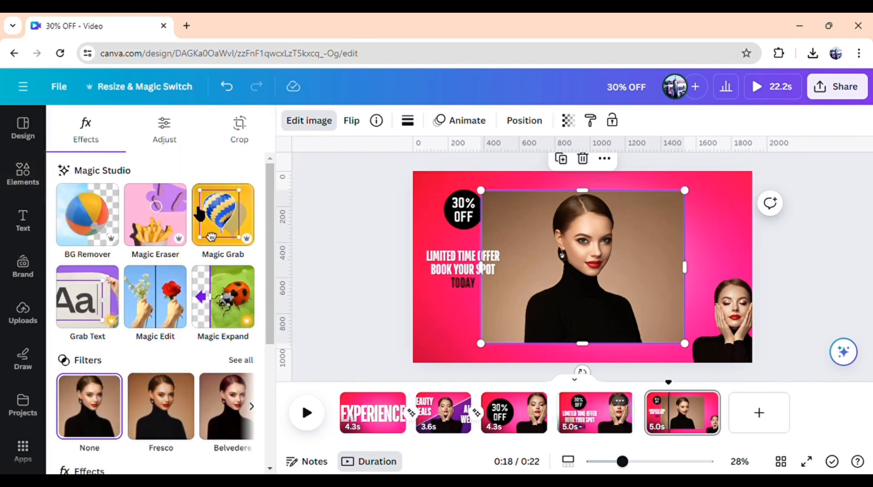
{"action": "left_click", "coordinate": [112, 235]}
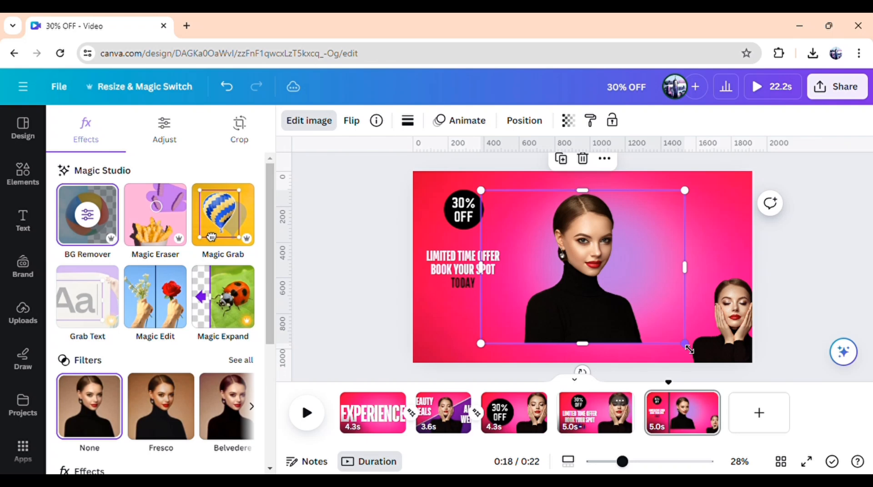
{"action": "left_click_drag", "start_coordinate": [687, 346], "coordinate": [721, 376]}
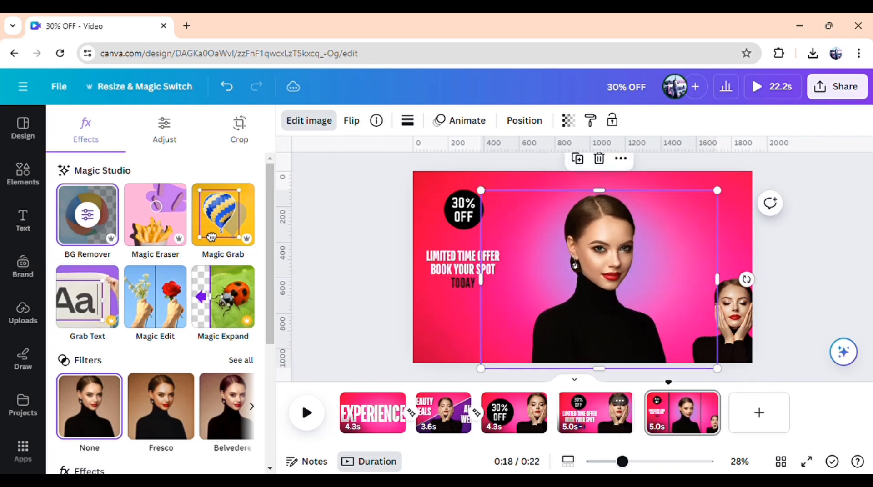
- Apply the Baseline animation to the new portrait, on enter, directed upward and at a reduced speed
{"action": "left_click", "coordinate": [485, 121]}
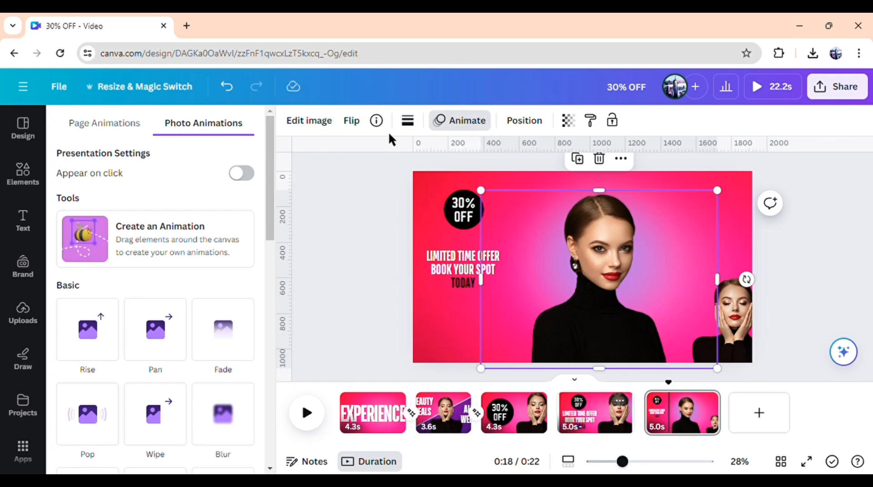
{"action": "scroll", "coordinate": [272, 181], "scroll_direction": "down", "scroll_amount": 2}
{"action": "scroll", "coordinate": [275, 194], "scroll_direction": "down", "scroll_amount": 5}
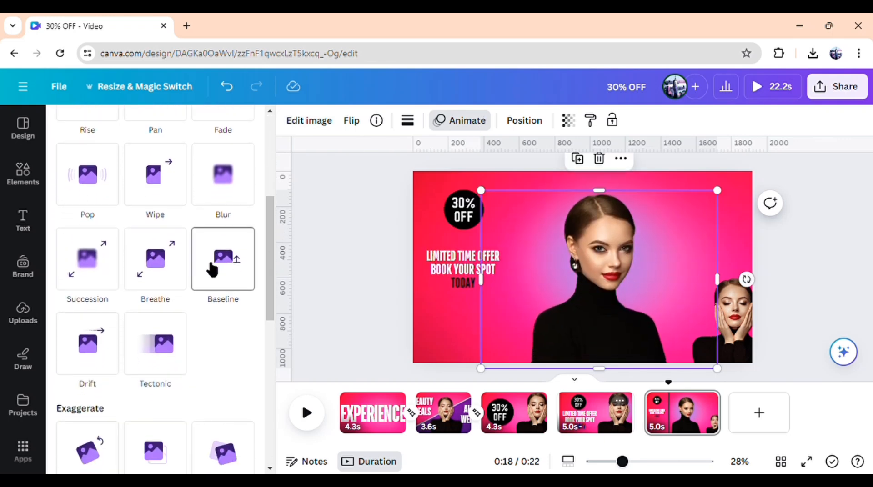
{"action": "left_click", "coordinate": [211, 268]}
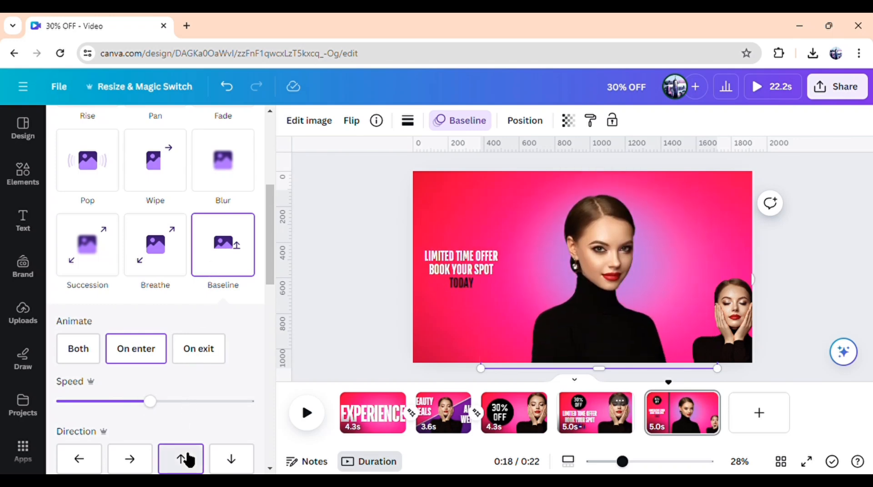
{"action": "left_click", "coordinate": [117, 402]}
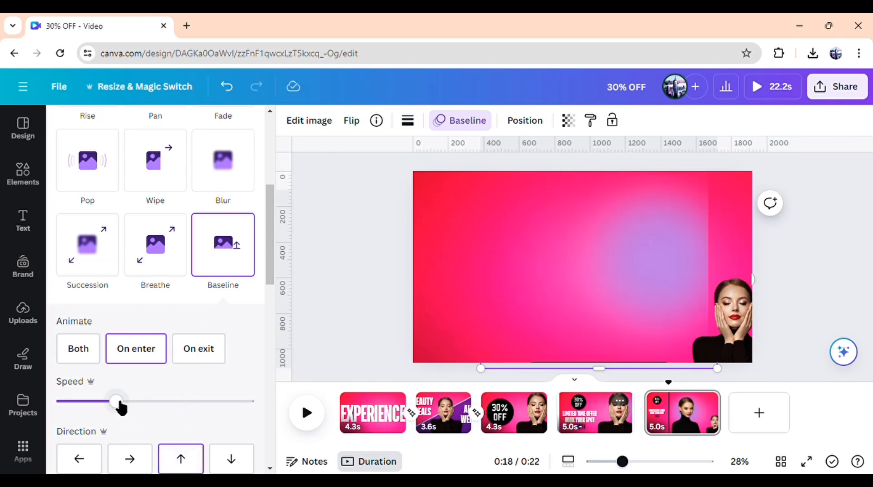
{"action": "left_click", "coordinate": [334, 338]}
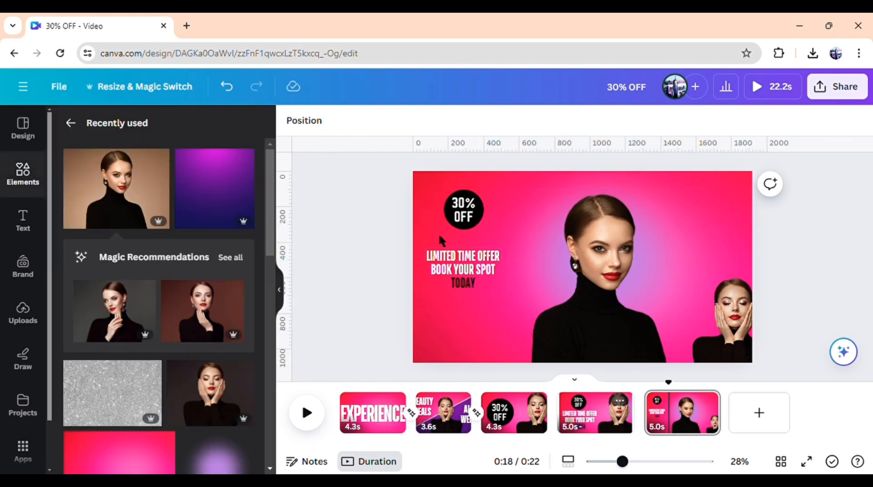
- Show element timing and extend the fourth page's 30% OFF badge to start at the page's beginning, then check the heading's timing
{"action": "left_click", "coordinate": [463, 210]}
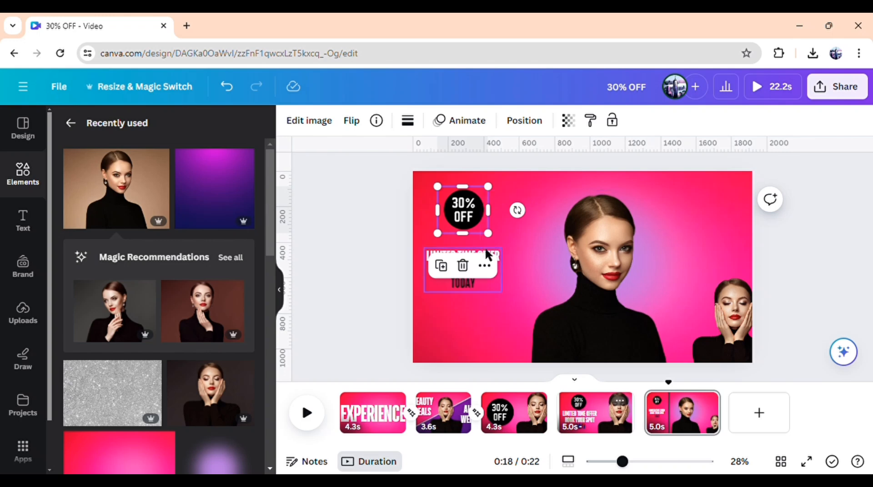
{"action": "left_click", "coordinate": [486, 266]}
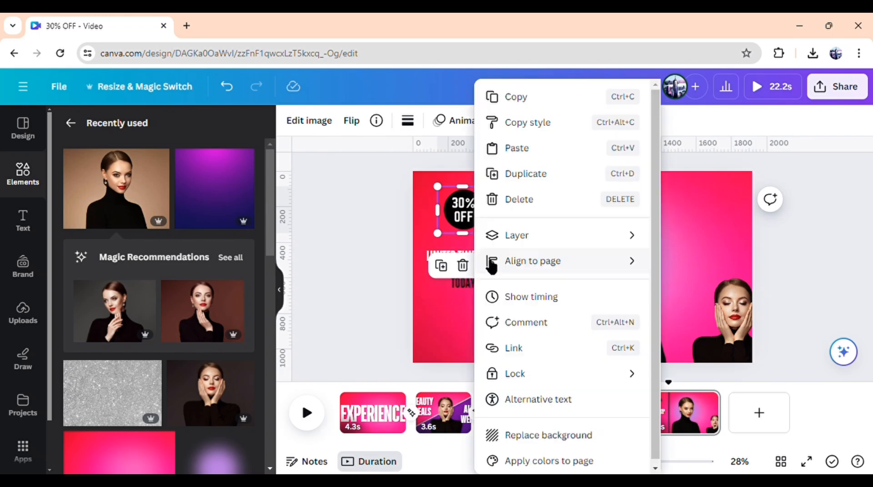
{"action": "left_click", "coordinate": [536, 297]}
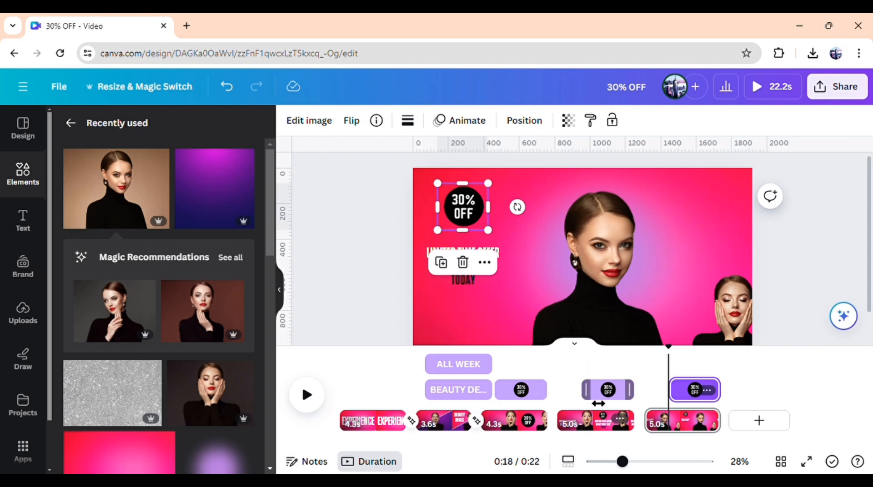
{"action": "left_click_drag", "start_coordinate": [598, 404], "coordinate": [562, 400]}
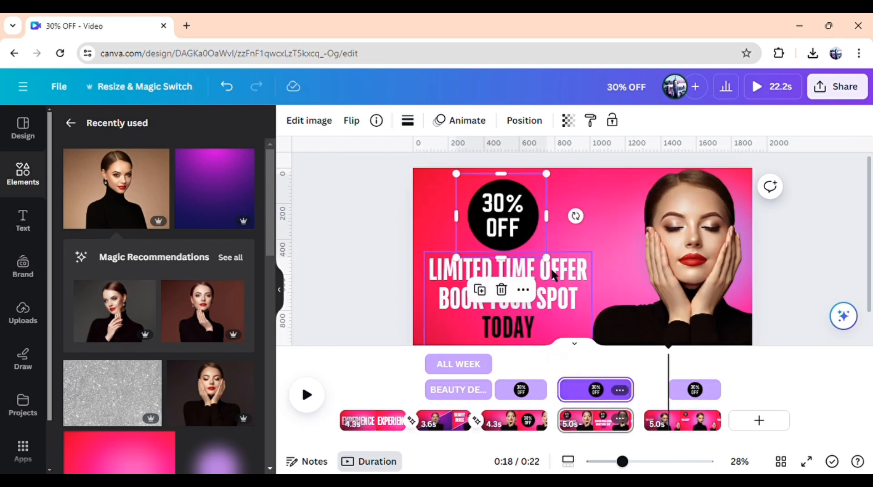
{"action": "left_click", "coordinate": [555, 280]}
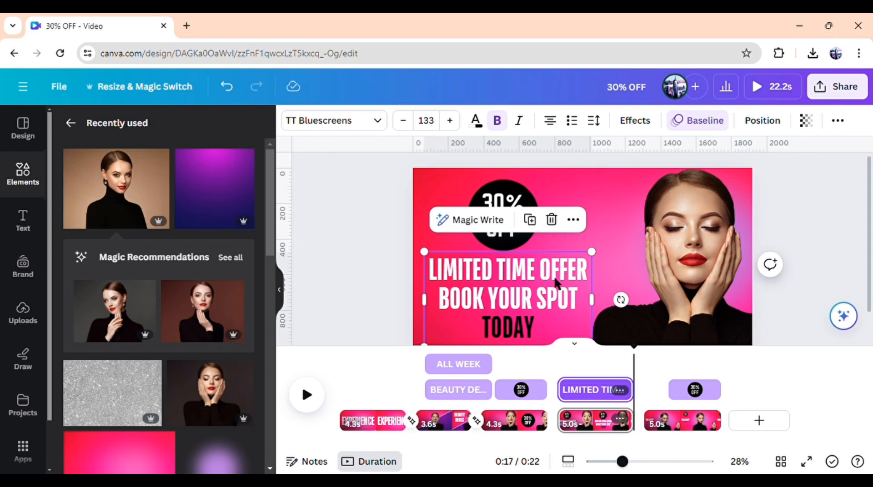
- Extend the fifth page's 30% OFF badge timing to the page's full 5.0 s and review both pages on the timeline
{"action": "left_click", "coordinate": [675, 423]}
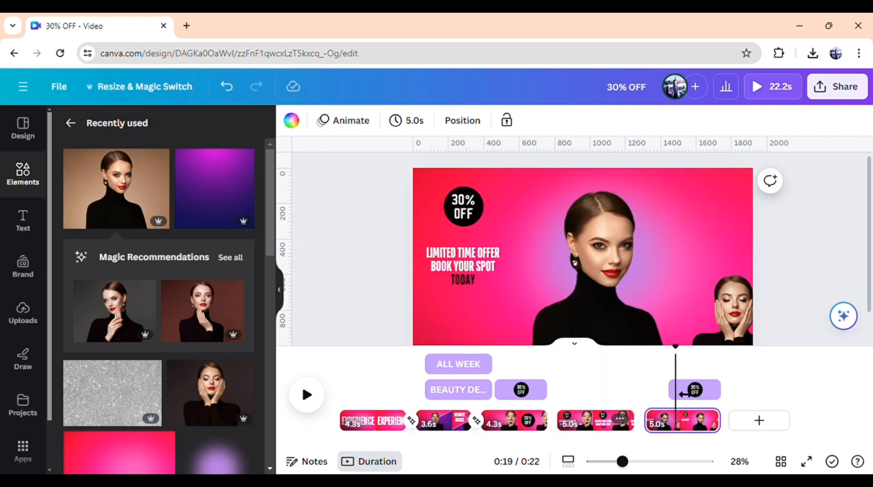
{"action": "left_click_drag", "start_coordinate": [682, 395], "coordinate": [658, 396]}
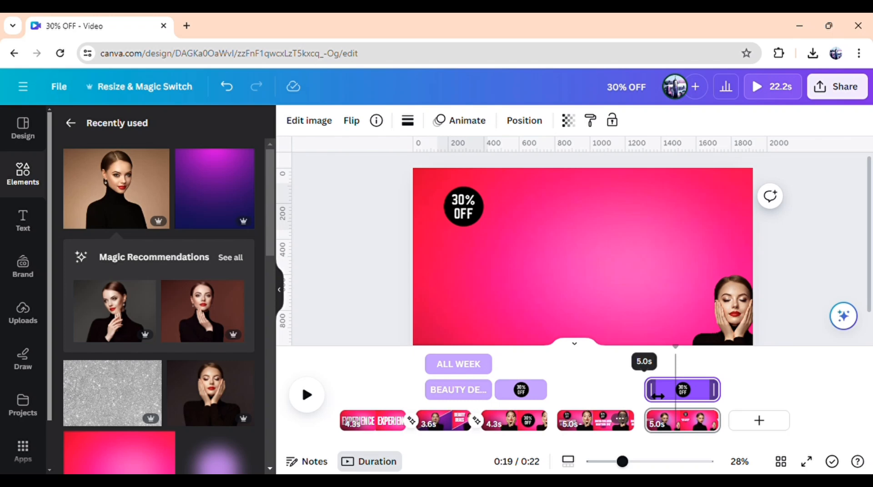
{"action": "left_click", "coordinate": [597, 401]}
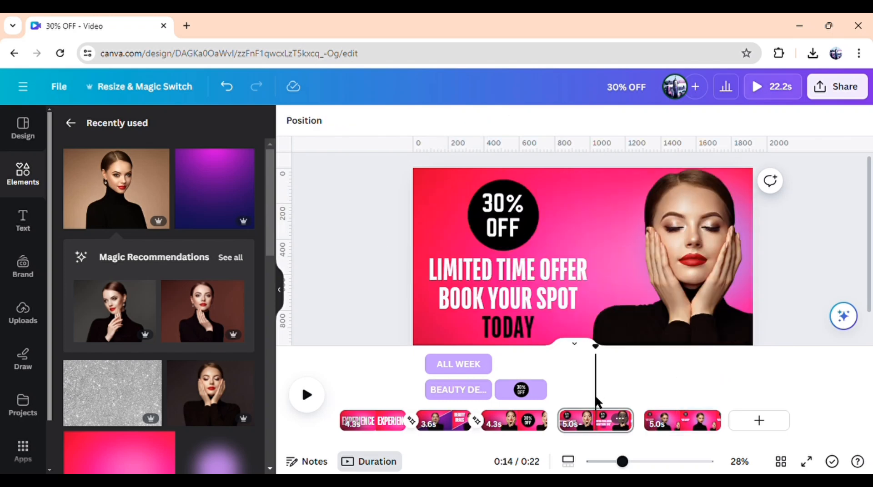
{"action": "left_click", "coordinate": [685, 424]}
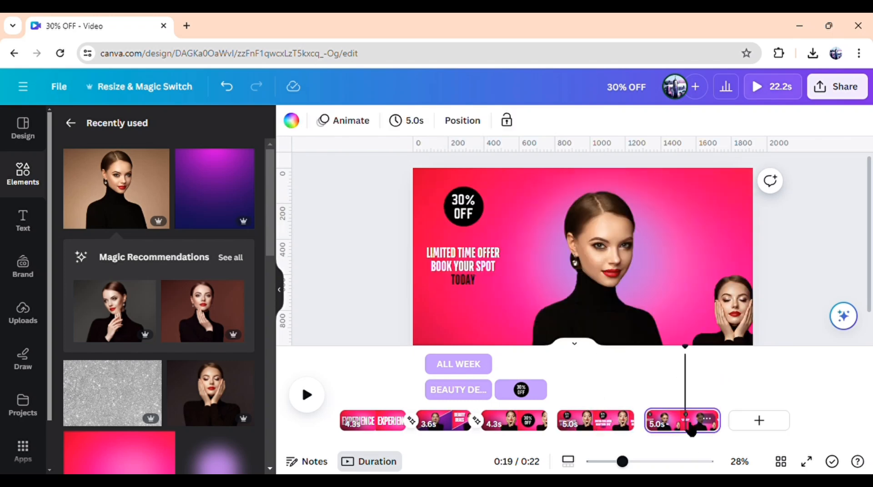
- Delay the large portrait's start on the fifth page by trimming the beginning of its timing
{"action": "left_click", "coordinate": [476, 273]}
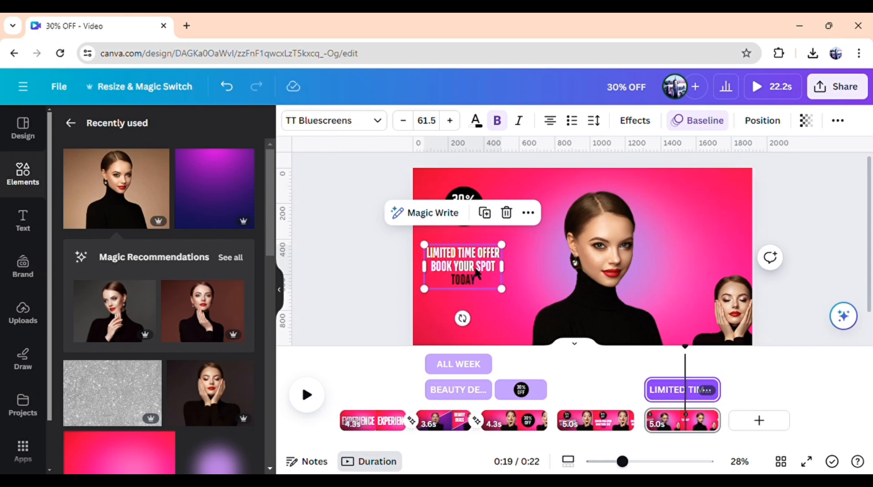
{"action": "left_click", "coordinate": [609, 254]}
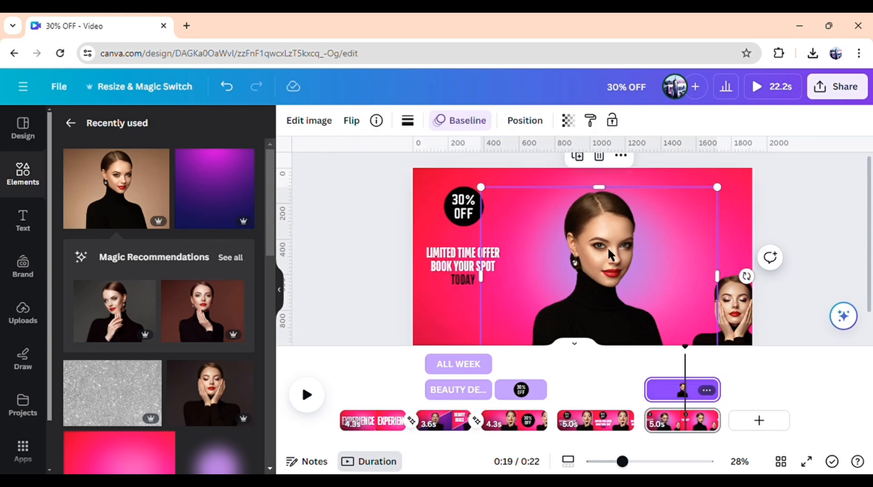
{"action": "left_click_drag", "start_coordinate": [658, 401], "coordinate": [677, 401]}
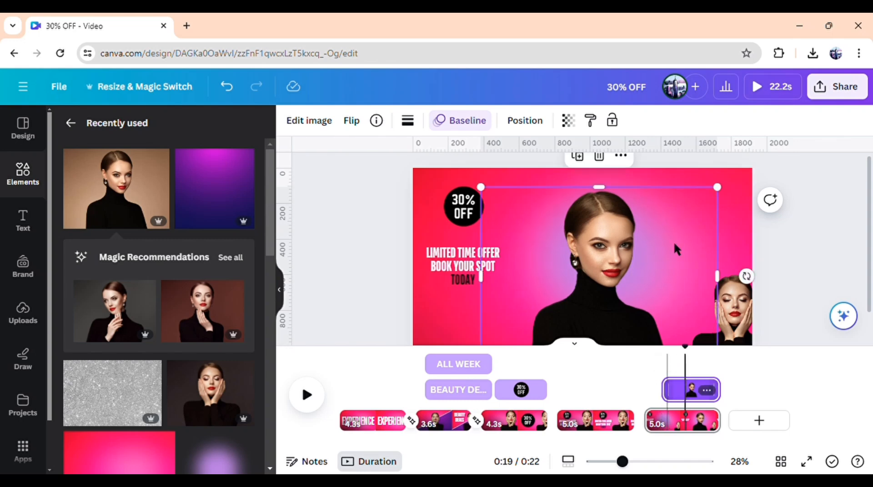
- Hide the element timing and split the fifth page at the playhead into 2.6 s and 2.3 s pages
{"action": "left_click", "coordinate": [632, 165]}
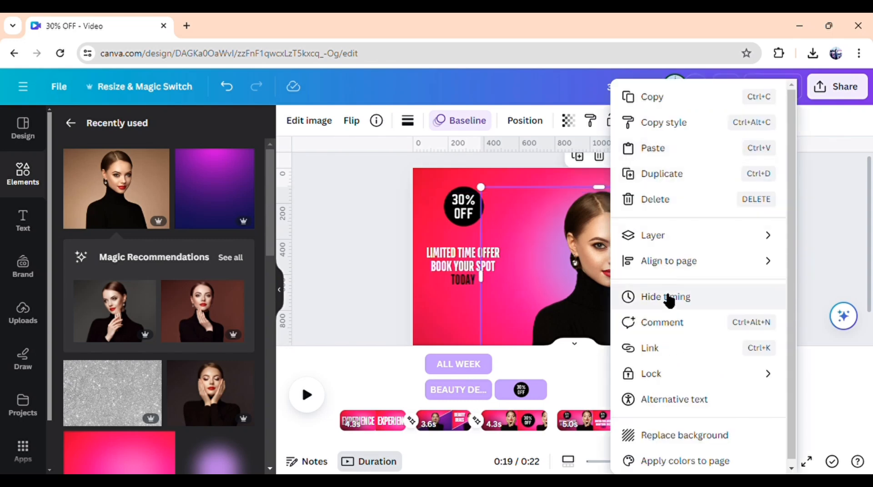
{"action": "left_click", "coordinate": [667, 297]}
{"action": "left_click", "coordinate": [786, 302]}
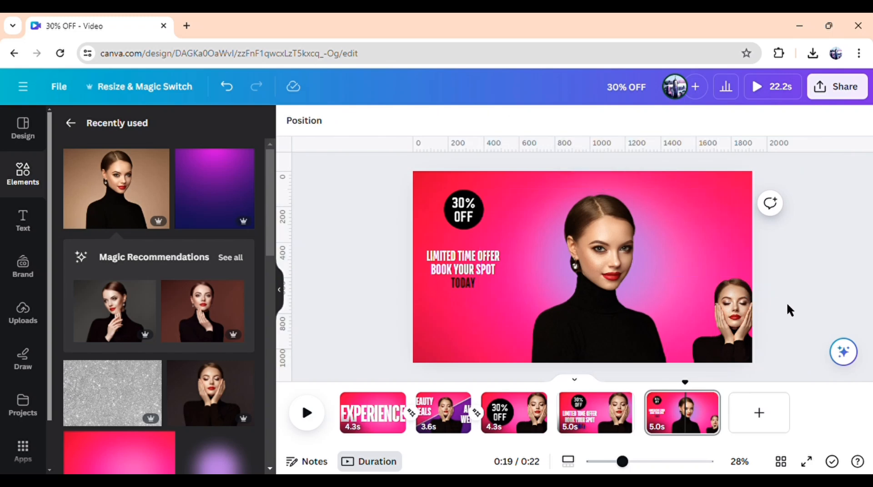
{"action": "right_click", "coordinate": [715, 412]}
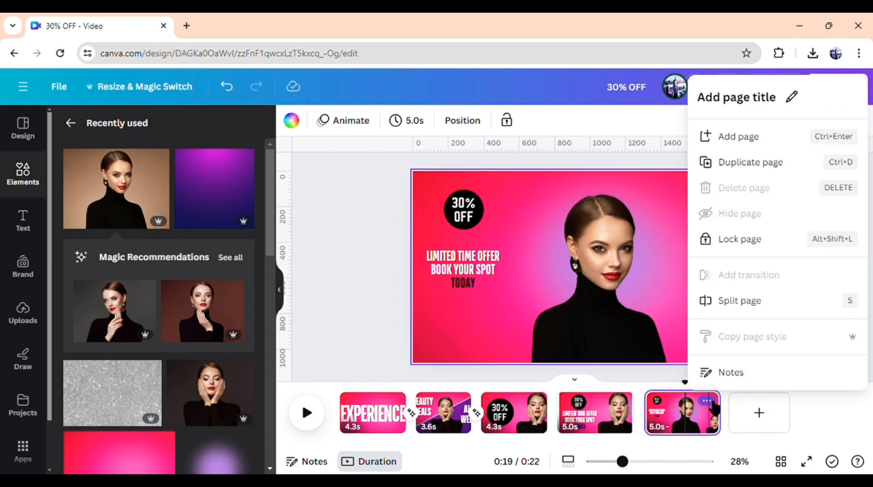
{"action": "left_click", "coordinate": [735, 307]}
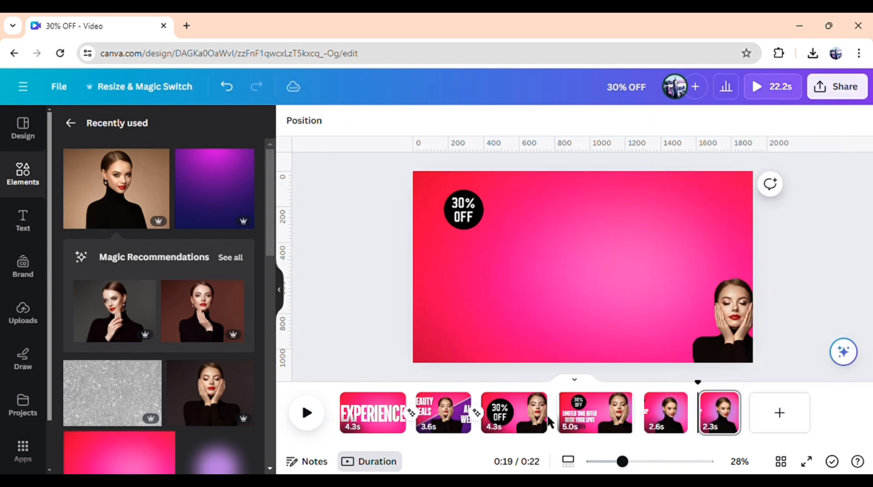
- Add a Match & Move transition between the third and fourth pages with a duration of 1.3 seconds
{"action": "left_click", "coordinate": [559, 424]}
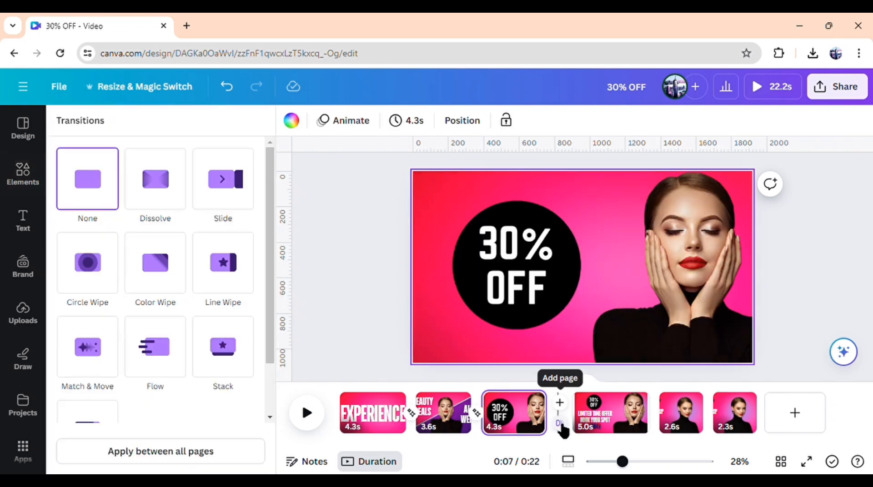
{"action": "left_click", "coordinate": [107, 359]}
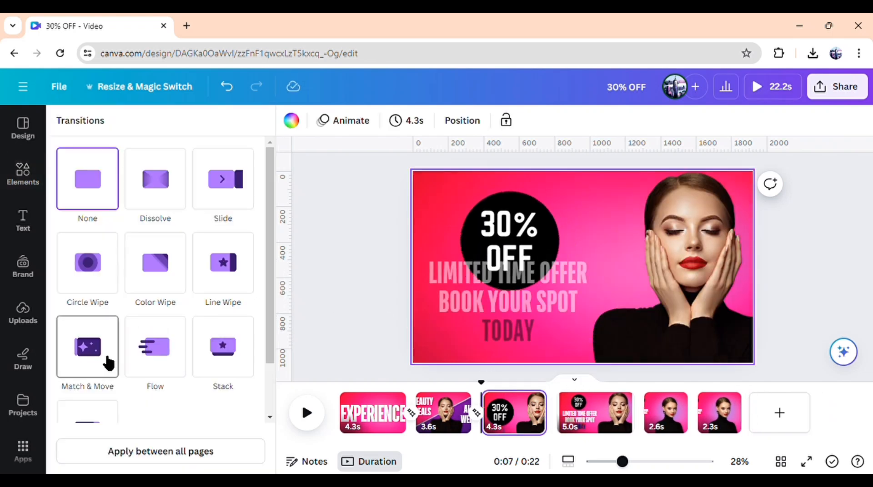
{"action": "scroll", "coordinate": [108, 362], "scroll_direction": "down", "scroll_amount": 2}
{"action": "scroll", "coordinate": [108, 362], "scroll_direction": "down", "scroll_amount": 1}
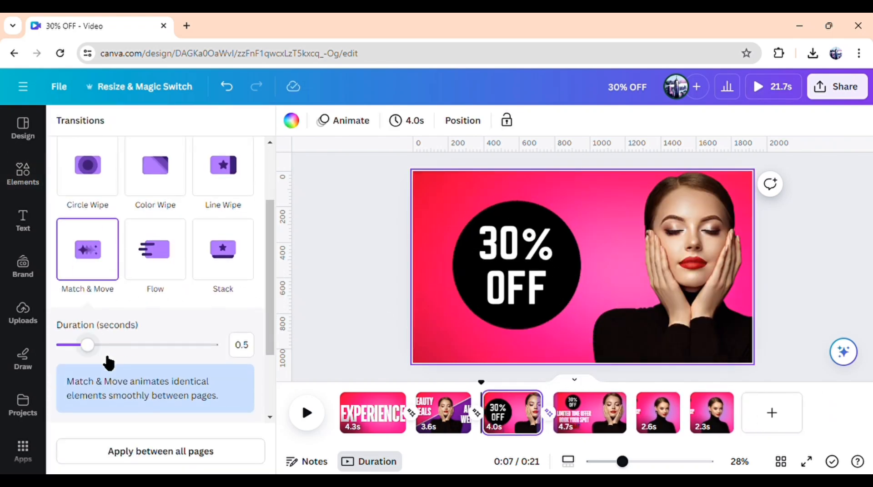
{"action": "left_click", "coordinate": [144, 345]}
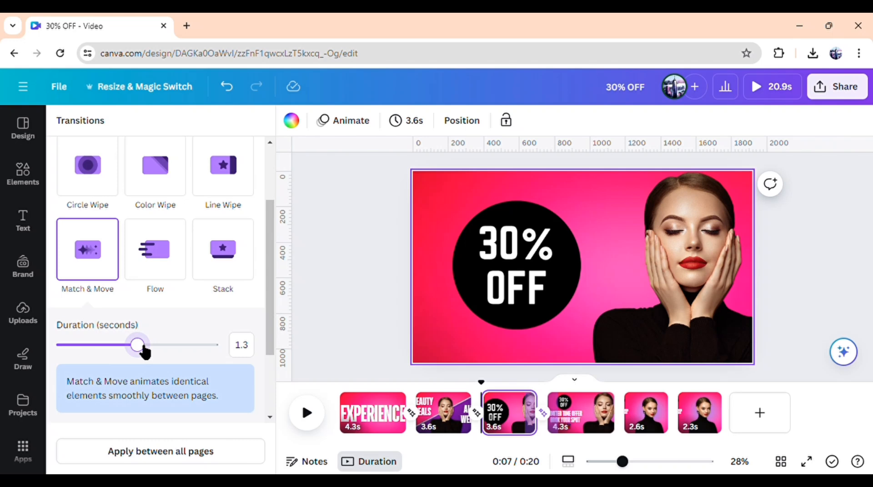
{"action": "left_click", "coordinate": [366, 354]}
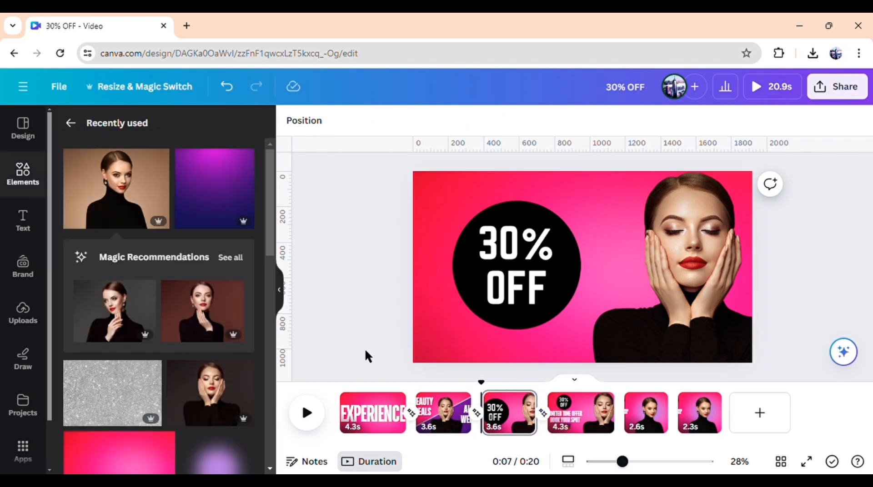
- Add a Match & Move transition between the fourth and fifth pages with a duration of 0.8 seconds
{"action": "mouse_move", "coordinate": [627, 427]}
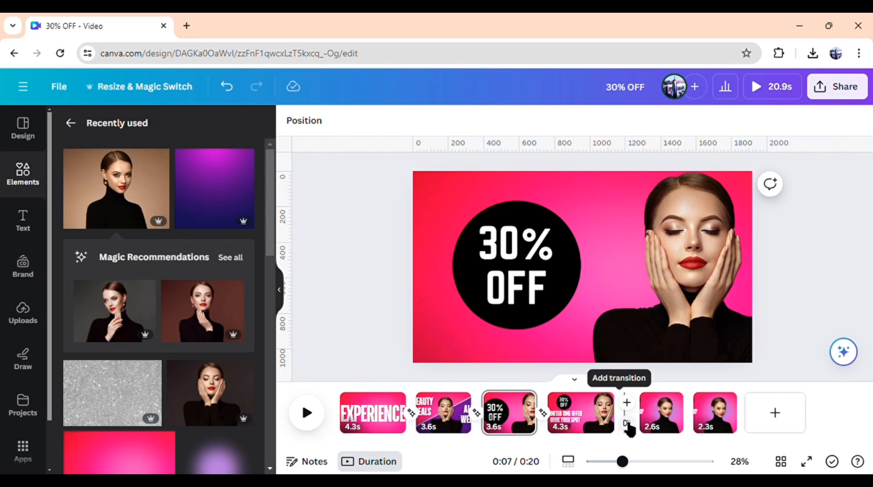
{"action": "left_click", "coordinate": [626, 423]}
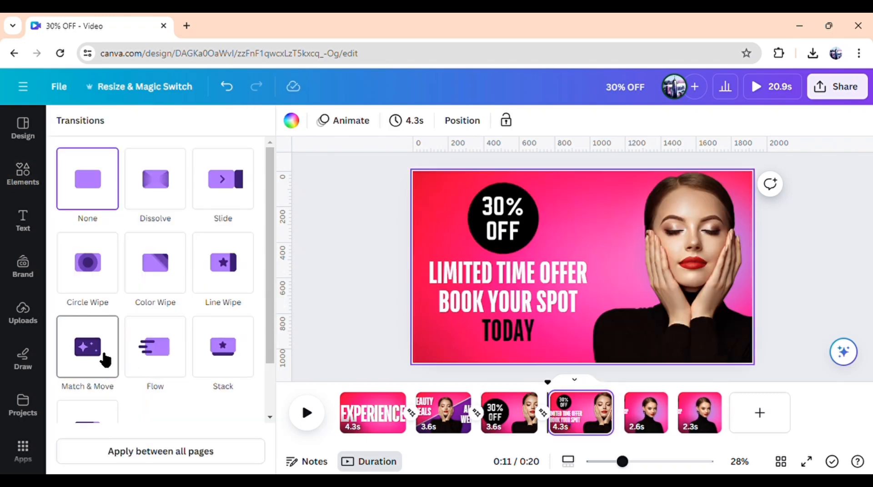
{"action": "left_click", "coordinate": [105, 360]}
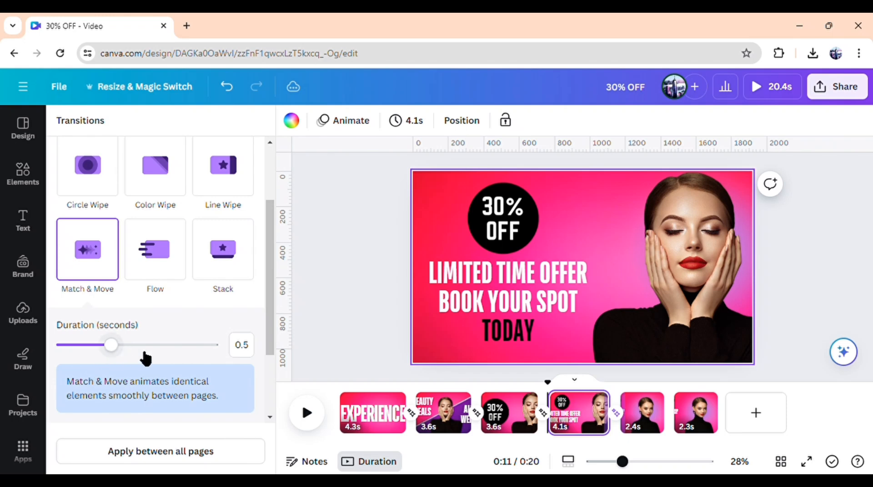
{"action": "left_click", "coordinate": [154, 345]}
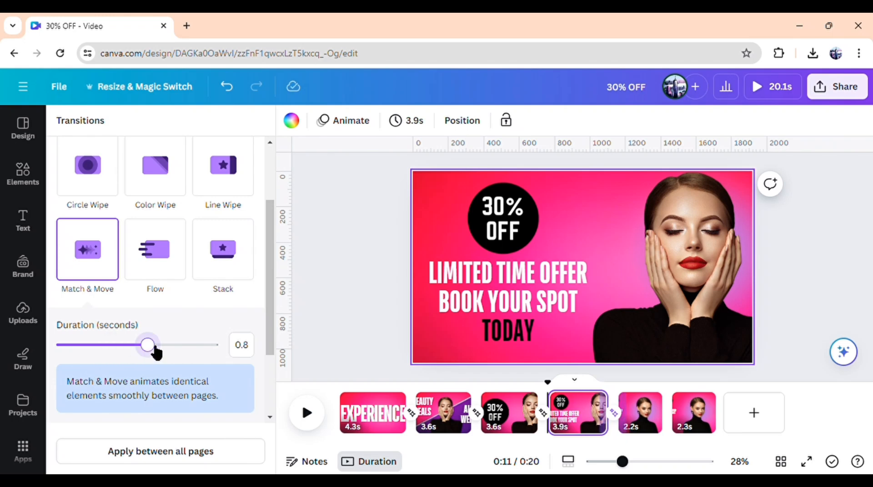
{"action": "left_click", "coordinate": [332, 342]}
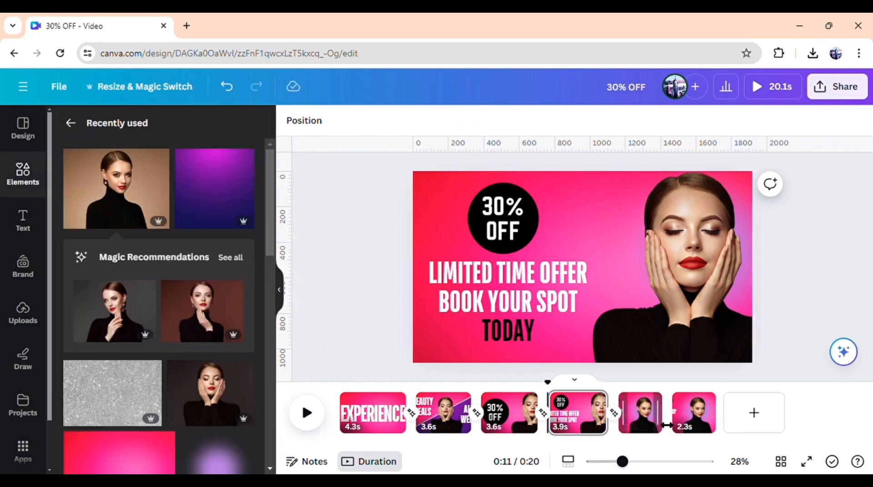
- Remove the Baseline animation from the sixth page's large portrait and move the portrait off the page beyond its lower-right corner
{"action": "left_click", "coordinate": [640, 412]}
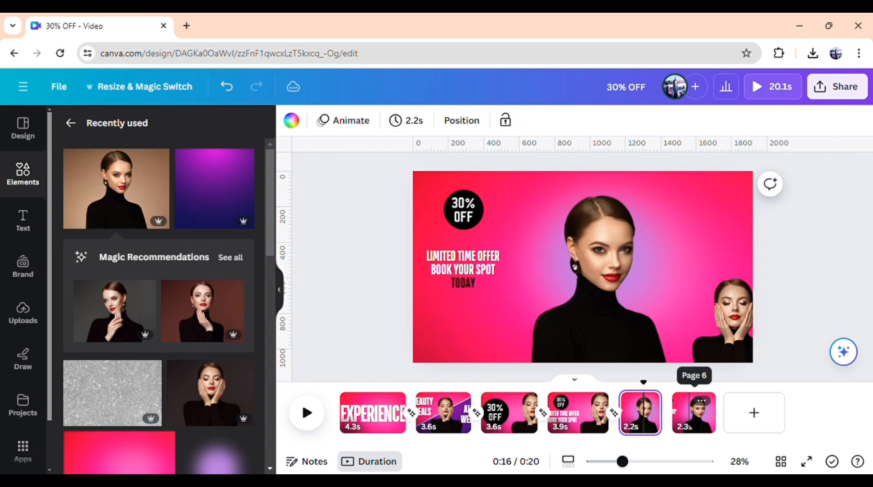
{"action": "left_click", "coordinate": [694, 411]}
{"action": "left_click", "coordinate": [600, 250]}
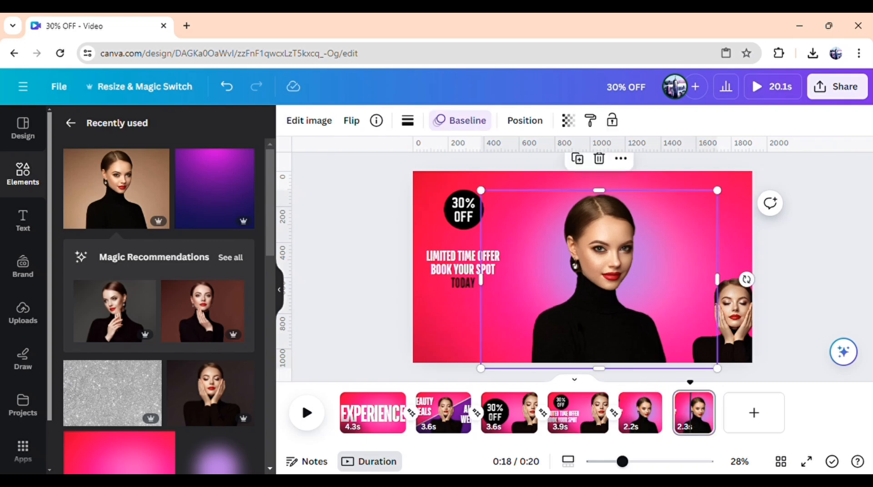
{"action": "mouse_move", "coordinate": [601, 249]}
{"action": "left_mouse_down"}
{"action": "mouse_move", "coordinate": [616, 282]}
{"action": "mouse_move", "coordinate": [612, 298]}
{"action": "mouse_move", "coordinate": [606, 256]}
{"action": "left_mouse_up"}
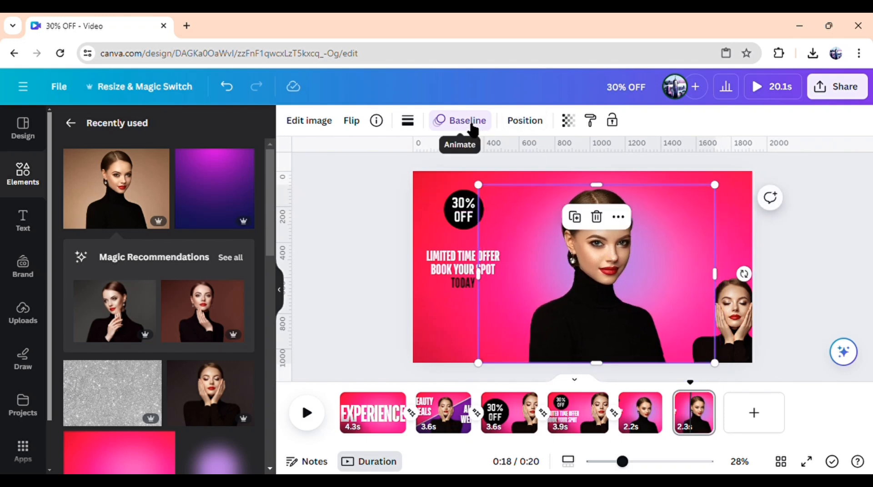
{"action": "left_click", "coordinate": [473, 129]}
{"action": "left_click_drag", "start_coordinate": [269, 167], "coordinate": [314, 352]}
{"action": "left_click_drag", "start_coordinate": [269, 331], "coordinate": [281, 399]}
{"action": "left_click", "coordinate": [233, 459]}
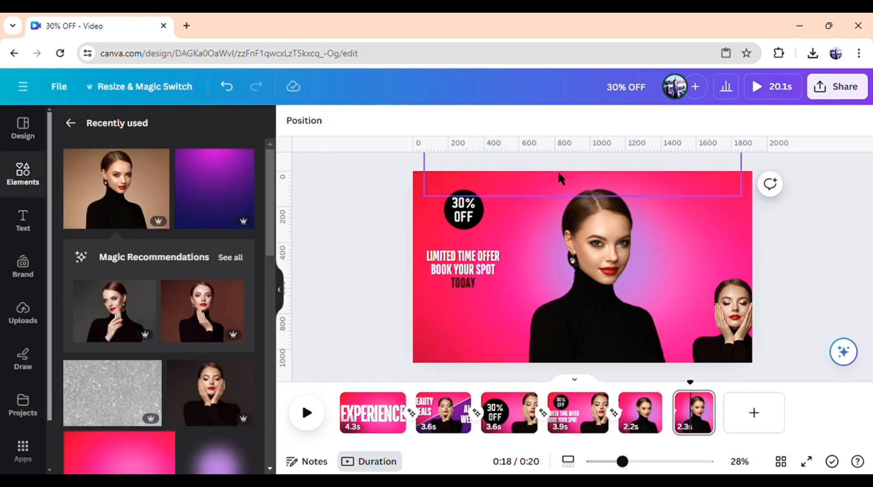
{"action": "left_click_drag", "start_coordinate": [598, 272], "coordinate": [781, 362]}
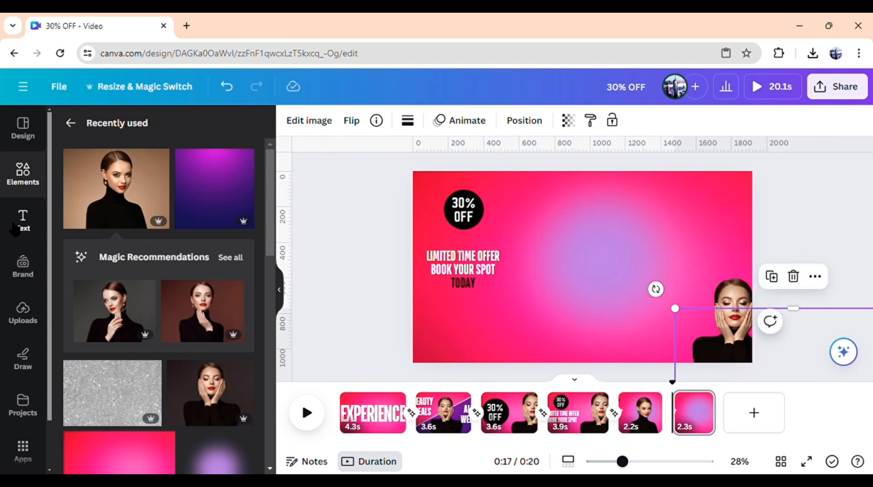
- Add a heading reading "BOOK NOW" to the sixth page
{"action": "left_click", "coordinate": [20, 223]}
{"action": "left_click", "coordinate": [117, 286]}
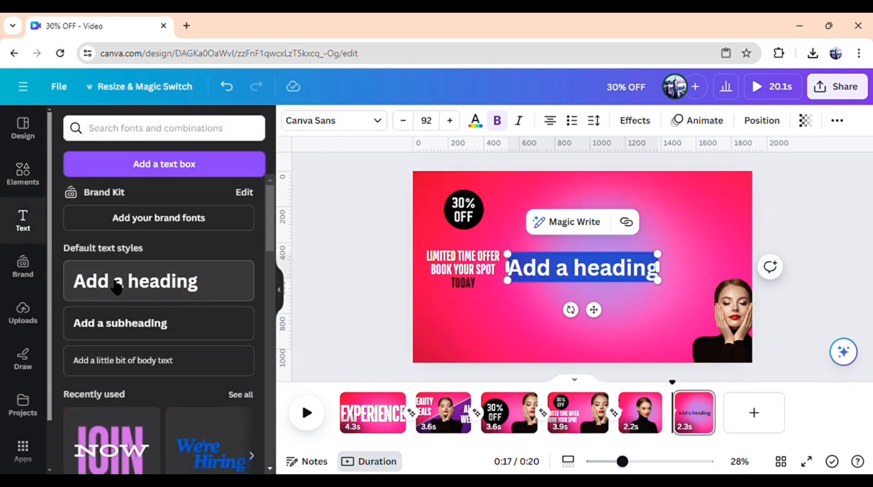
{"action": "type", "text": "B"}
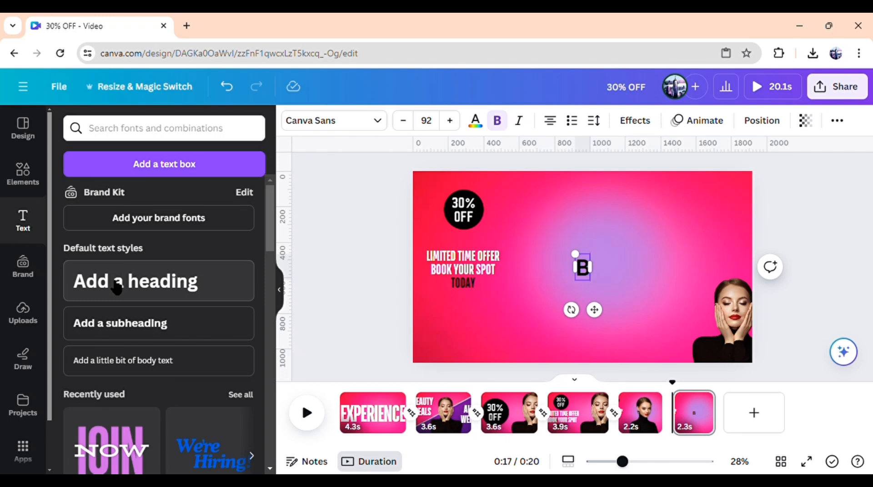
{"action": "type", "text": "OOK NOW"}
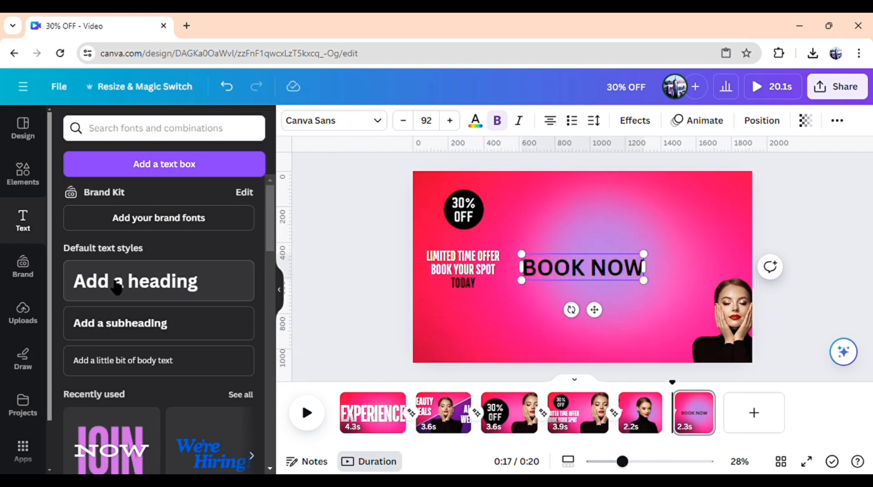
- Set the BOOK NOW heading's font to TT Bluescreens and narrow its text box so the words wrap onto two lines
{"action": "left_click", "coordinate": [341, 125]}
{"action": "left_click", "coordinate": [166, 224]}
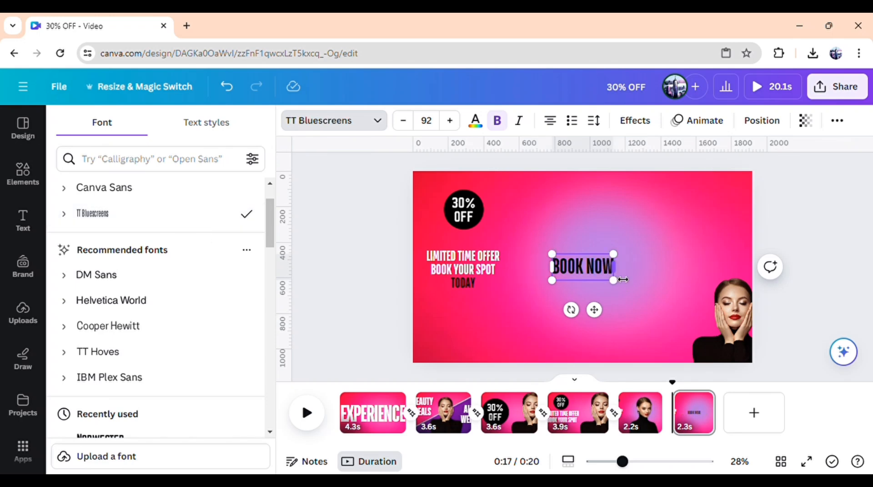
{"action": "left_click_drag", "start_coordinate": [622, 280], "coordinate": [599, 268]}
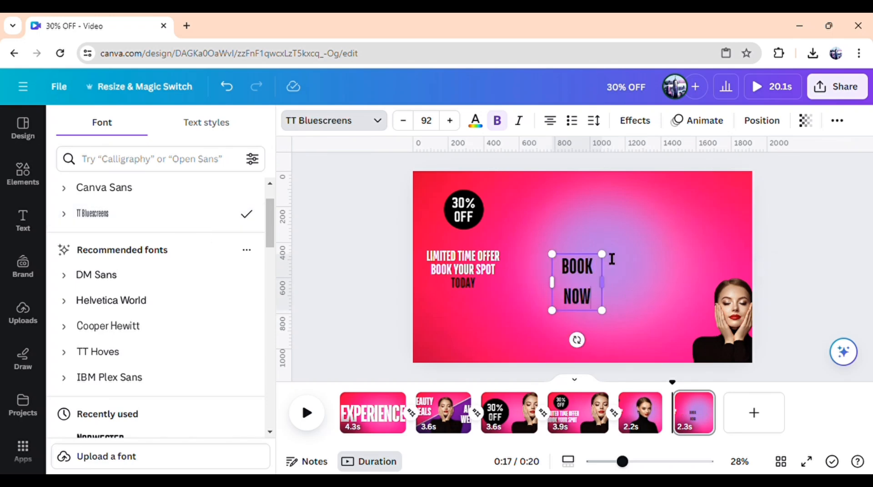
{"action": "left_click", "coordinate": [475, 121]}
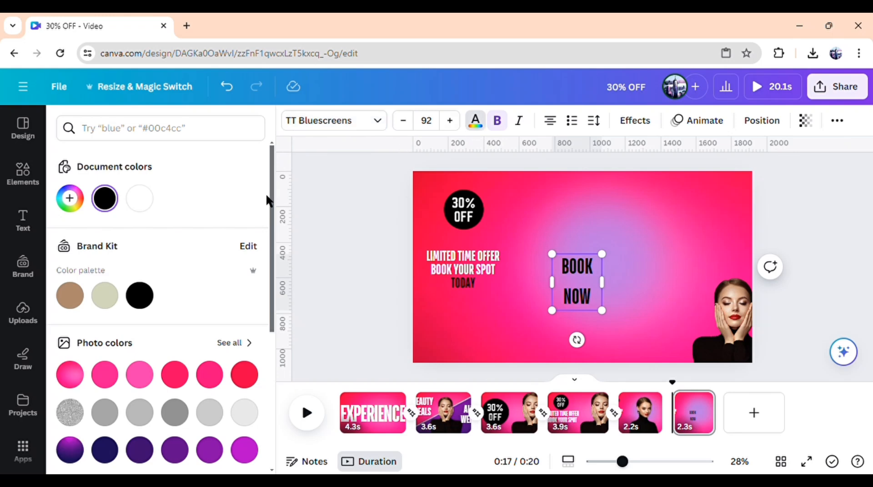
{"action": "left_click", "coordinate": [154, 202]}
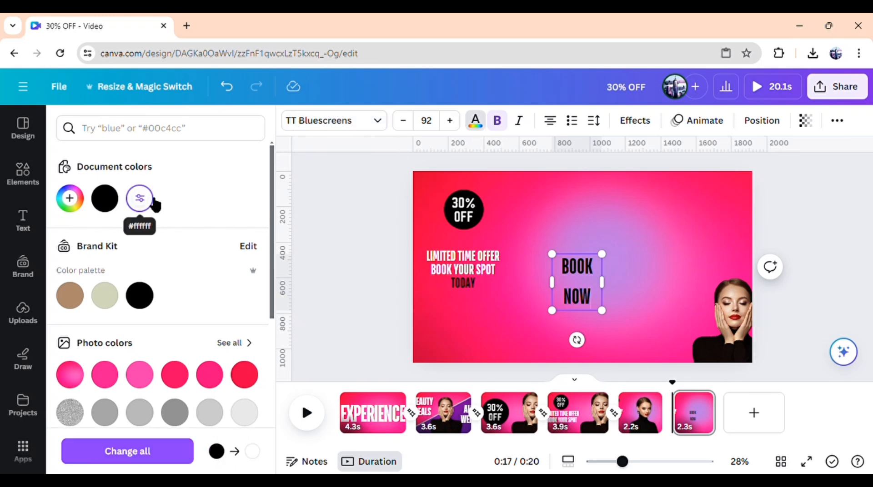
{"action": "left_click", "coordinate": [326, 292]}
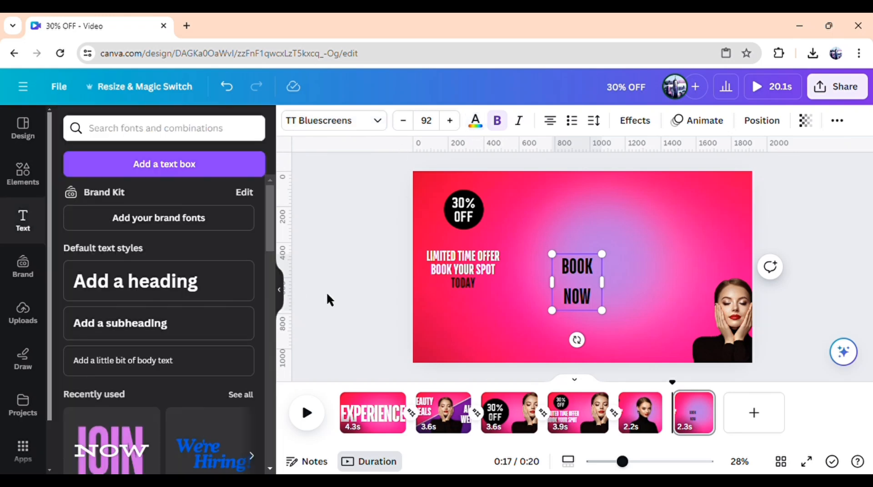
- Set the BOOK NOW heading's text colour to white and its line spacing to 0.98
{"action": "left_click", "coordinate": [548, 295]}
{"action": "left_click", "coordinate": [364, 130]}
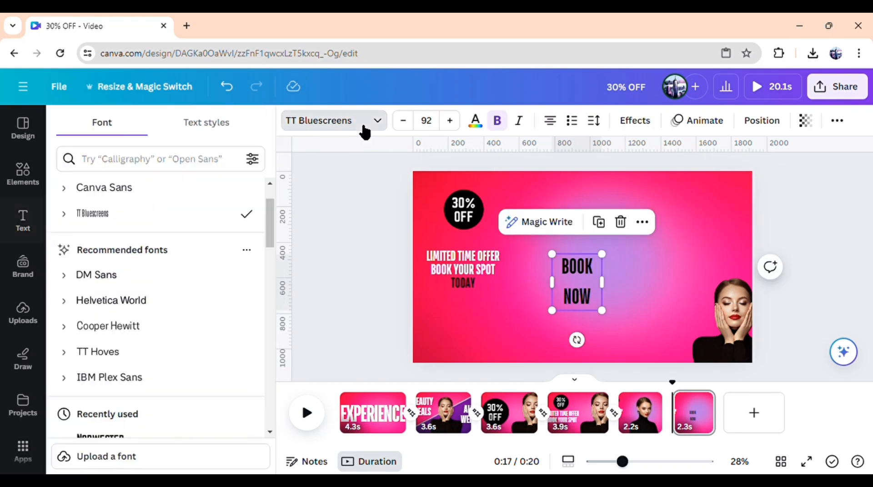
{"action": "left_click", "coordinate": [475, 121]}
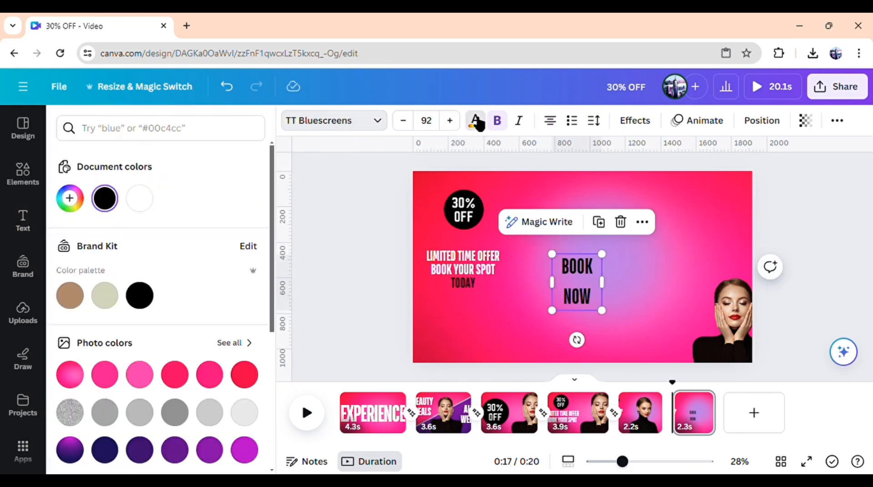
{"action": "left_click", "coordinate": [146, 202]}
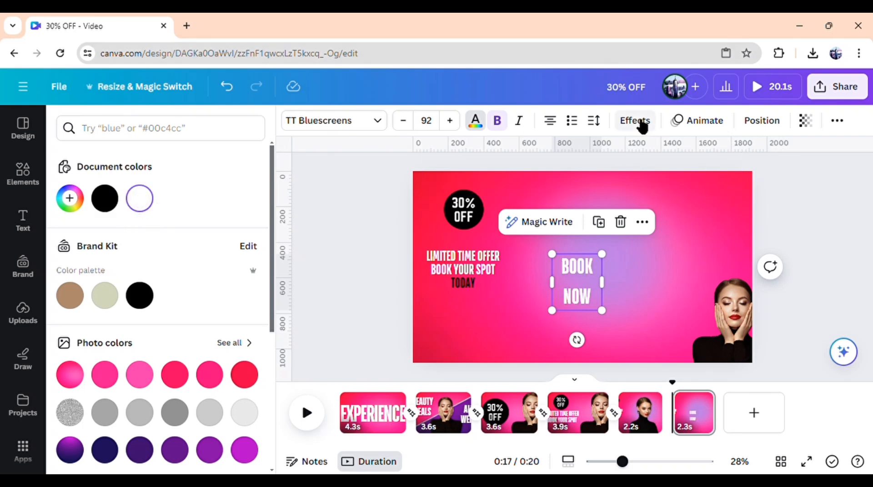
{"action": "left_click", "coordinate": [604, 125]}
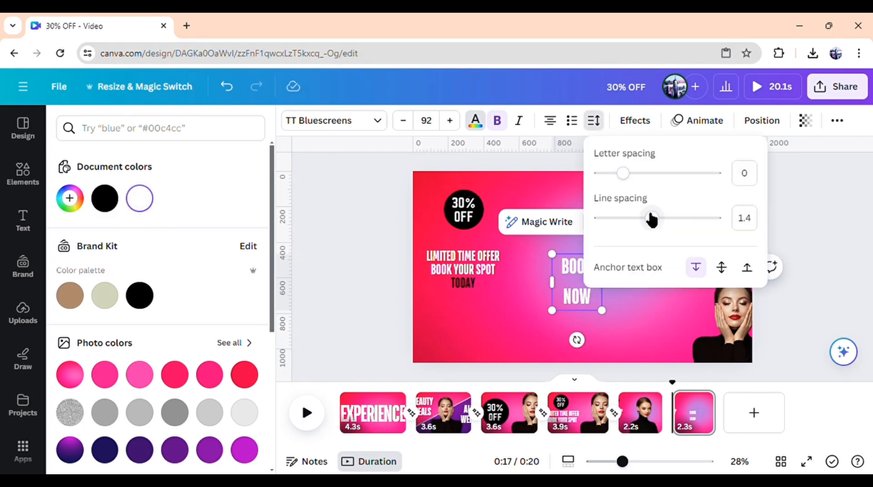
{"action": "left_click_drag", "start_coordinate": [651, 220], "coordinate": [633, 219]}
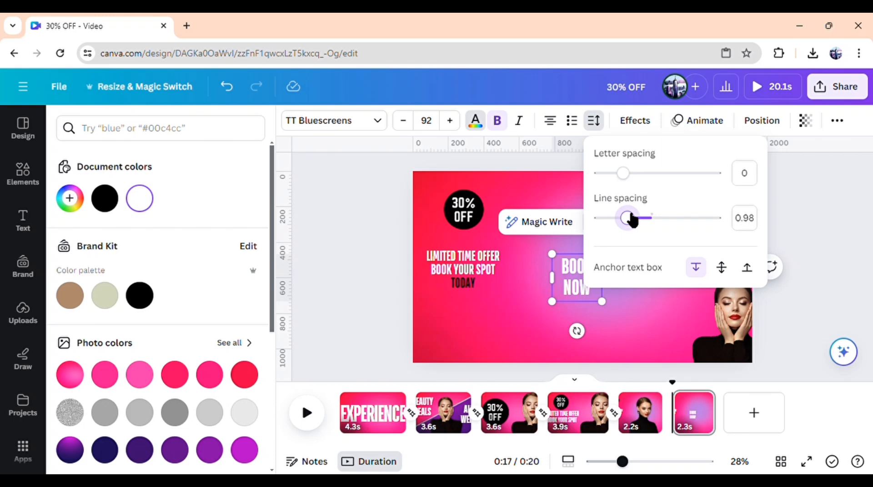
- Enlarge the BOOK NOW heading to font size 198 and give it the Pop animation on enter
{"action": "left_click", "coordinate": [778, 241]}
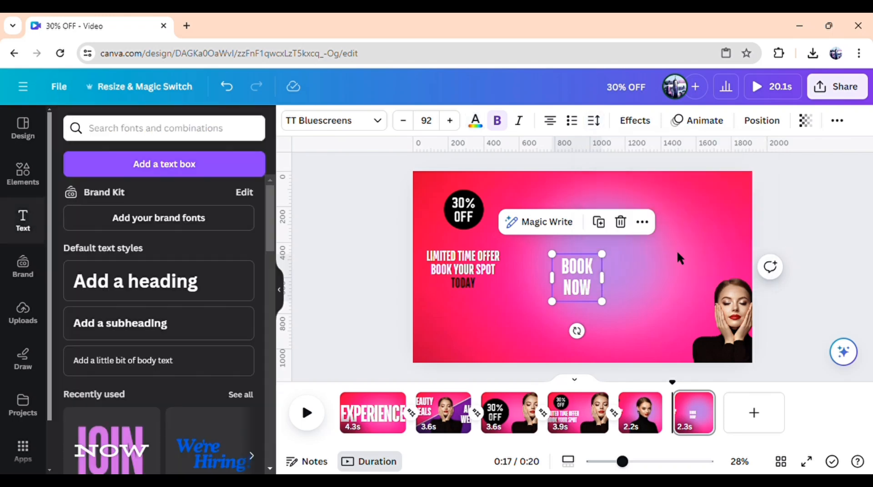
{"action": "left_click_drag", "start_coordinate": [602, 255], "coordinate": [619, 264]}
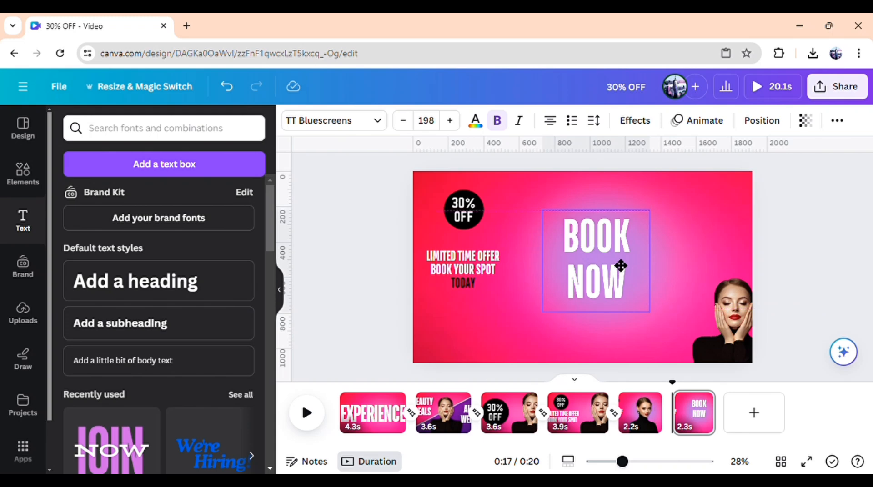
{"action": "left_click", "coordinate": [695, 122]}
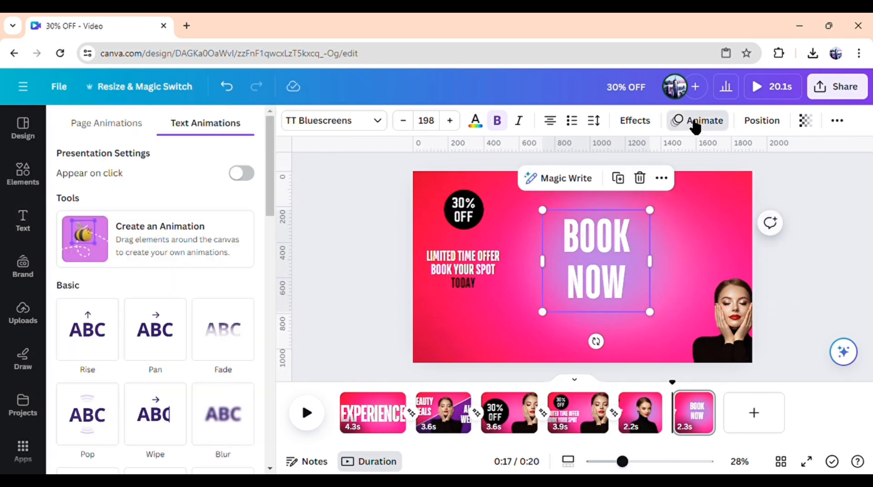
{"action": "left_click_drag", "start_coordinate": [272, 165], "coordinate": [284, 195]}
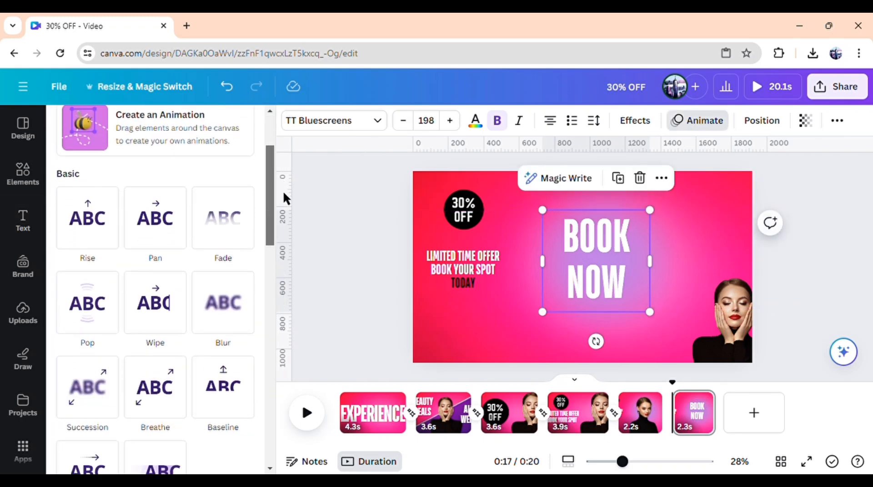
{"action": "left_click", "coordinate": [99, 320]}
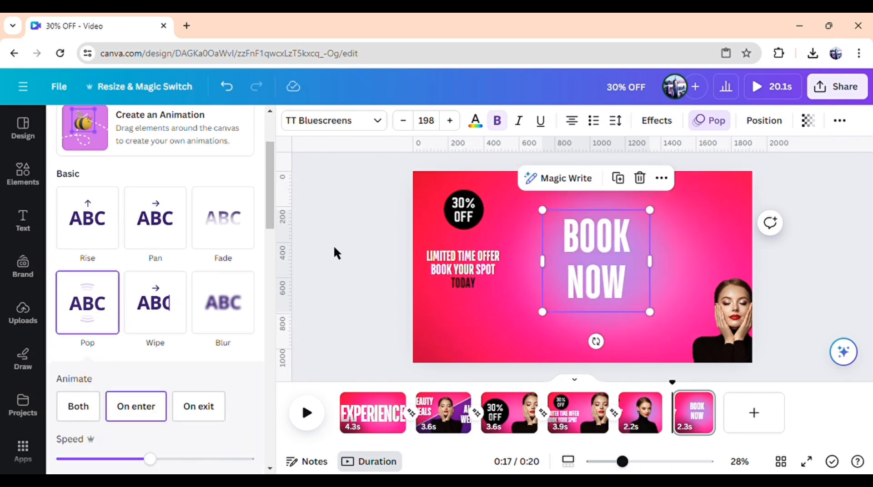
- Remove the Baseline animation from the large portrait image behind the BOOK NOW heading
{"action": "left_click", "coordinate": [672, 256]}
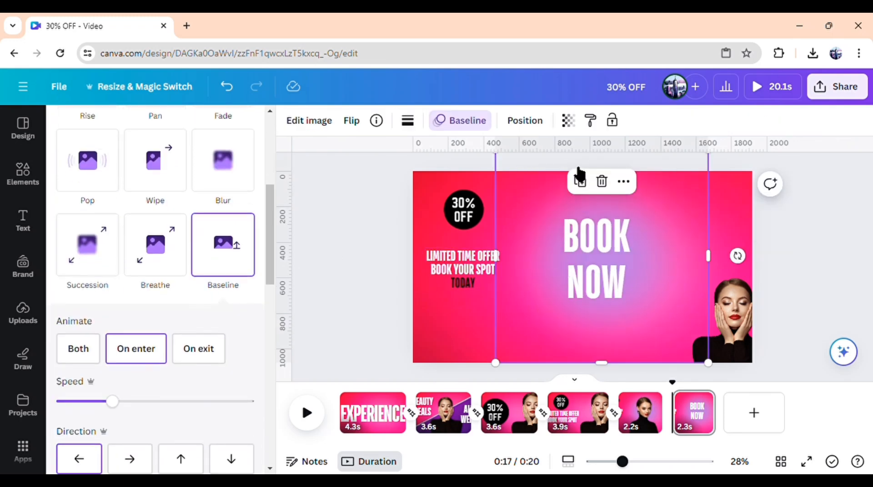
{"action": "left_click_drag", "start_coordinate": [268, 217], "coordinate": [259, 439]}
{"action": "left_click", "coordinate": [207, 458]}
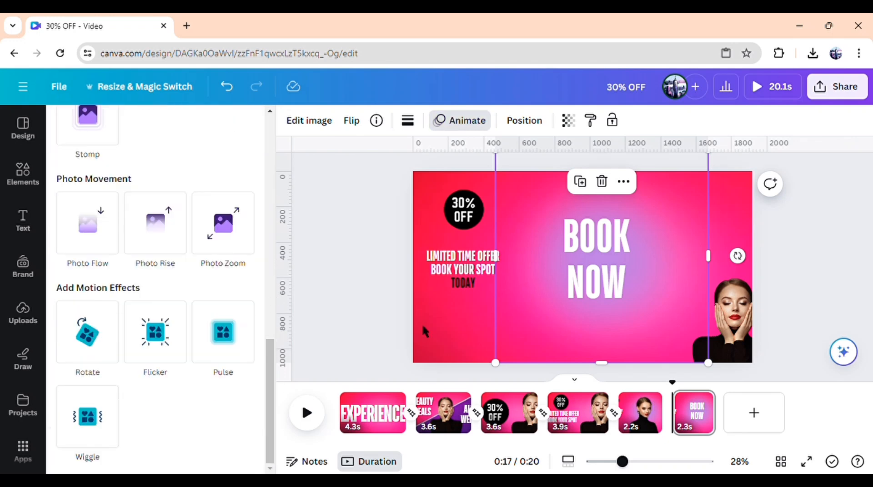
{"action": "left_click", "coordinate": [363, 343]}
{"action": "left_click", "coordinate": [364, 343]}
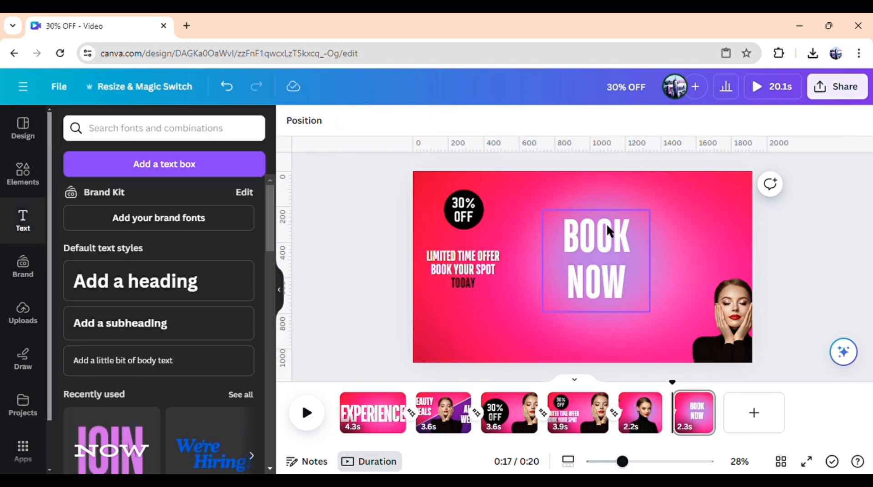
- Add a Match & Move transition of 0.5 seconds between the fifth page and the BOOK NOW page
{"action": "left_click", "coordinate": [633, 255]}
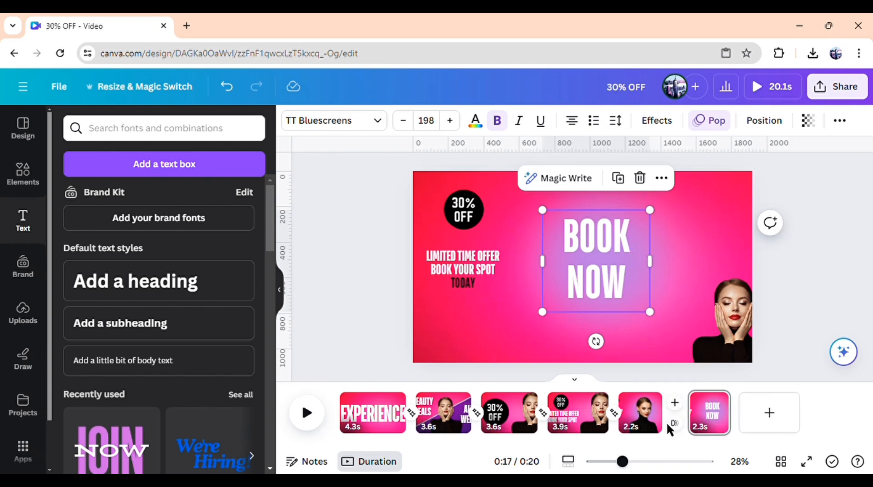
{"action": "left_click", "coordinate": [671, 424]}
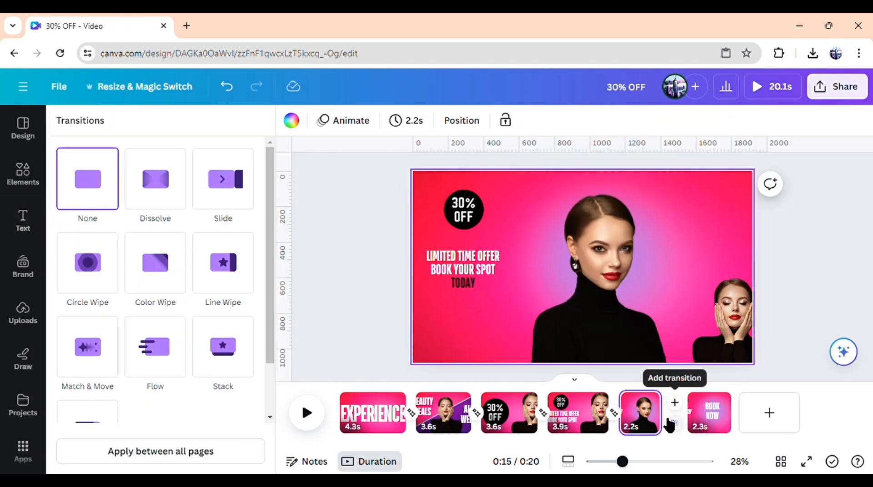
{"action": "left_click", "coordinate": [96, 354]}
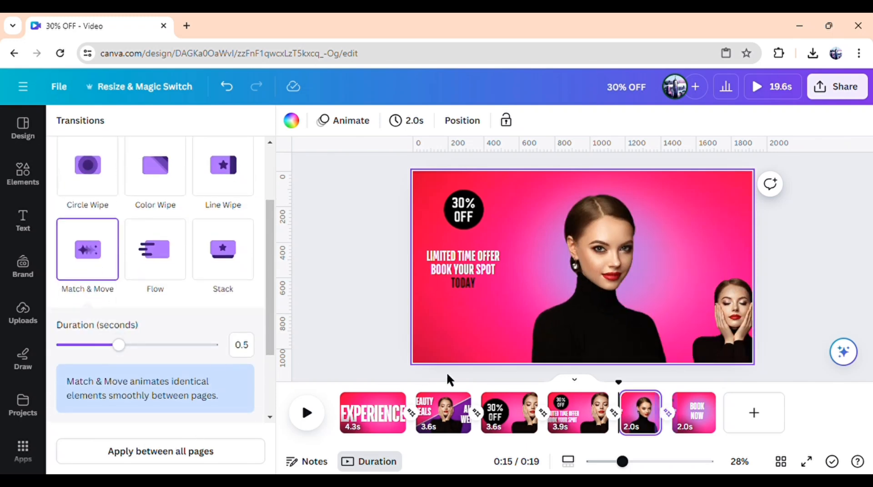
{"action": "left_click", "coordinate": [383, 363]}
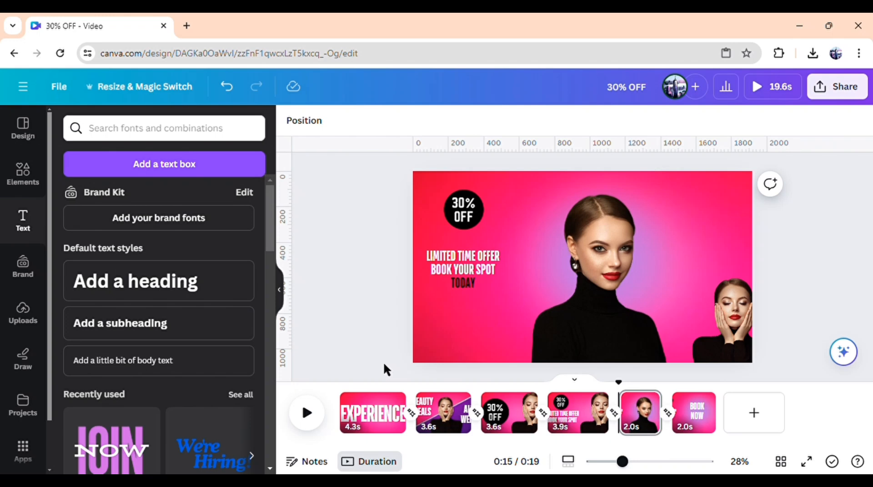
- Show the BOOK NOW heading's timing and trim its start so the text enters after the transition into the sixth page
{"action": "left_click", "coordinate": [706, 416]}
{"action": "left_click", "coordinate": [596, 271]}
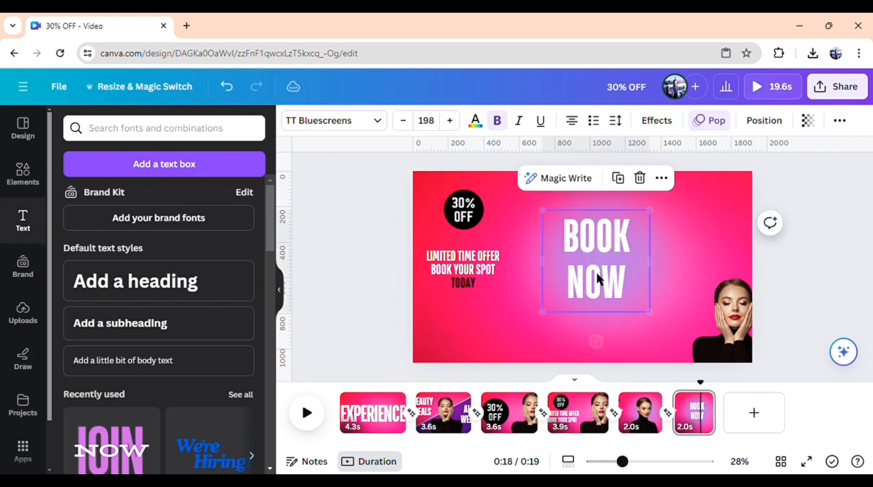
{"action": "left_click", "coordinate": [662, 177]}
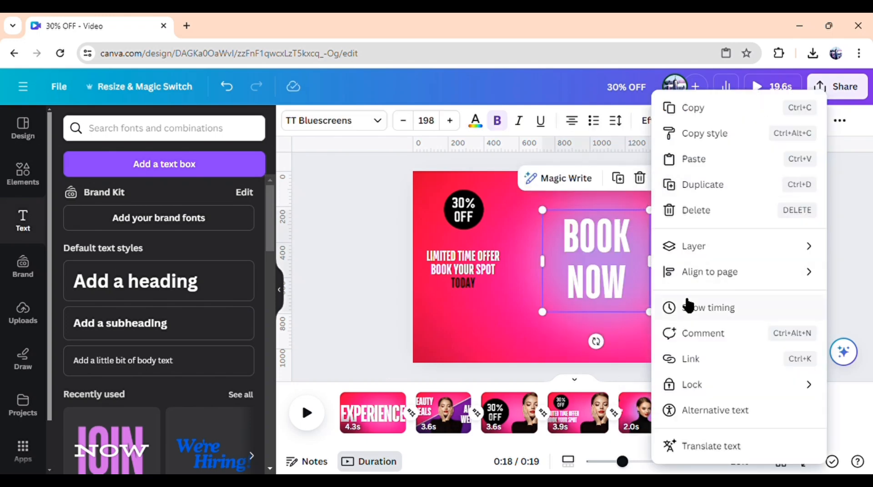
{"action": "left_click", "coordinate": [699, 309]}
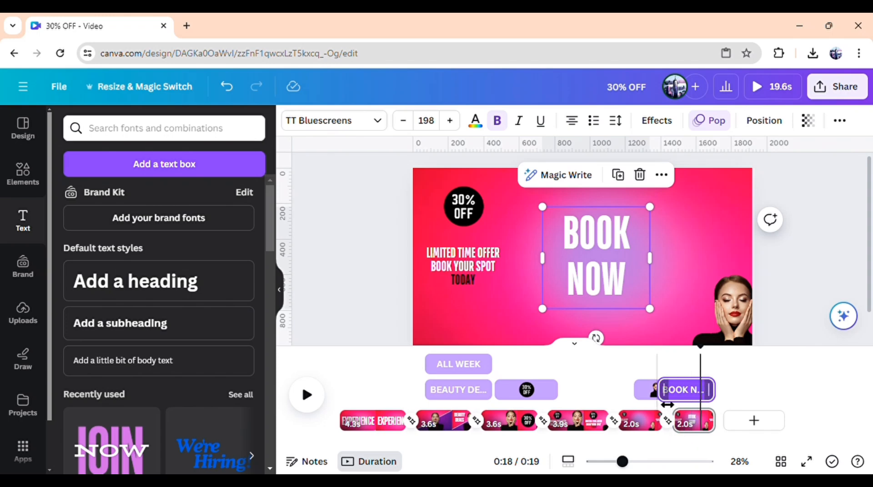
{"action": "left_click_drag", "start_coordinate": [672, 405], "coordinate": [681, 406]}
{"action": "left_click_drag", "start_coordinate": [687, 406], "coordinate": [693, 407]}
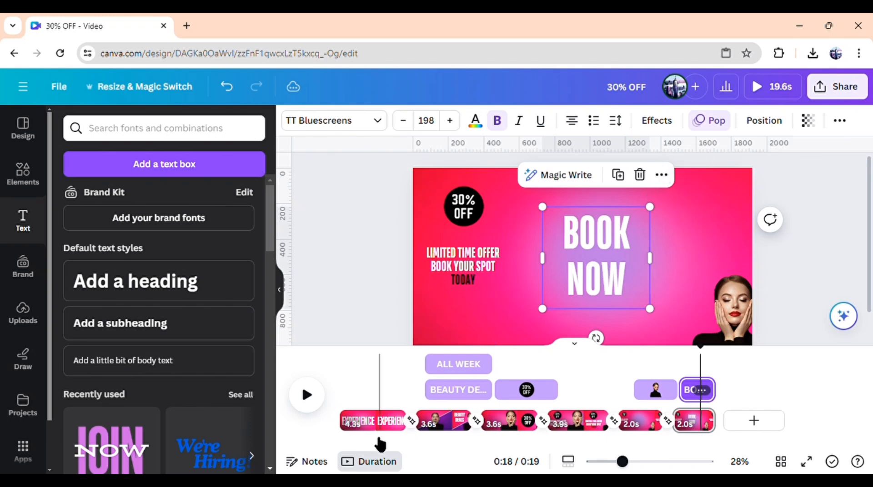
- Play the video from the EXPERIENCE page to preview the animations and transitions
{"action": "left_click", "coordinate": [375, 437]}
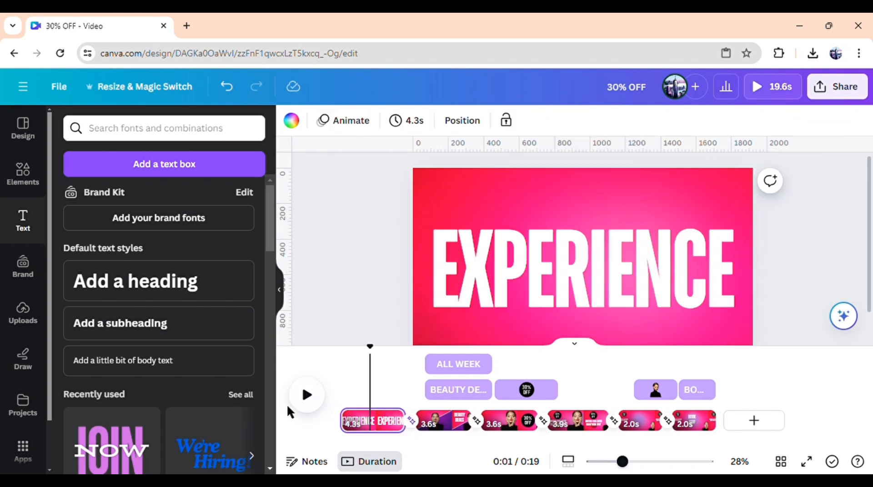
{"action": "left_click", "coordinate": [306, 396]}
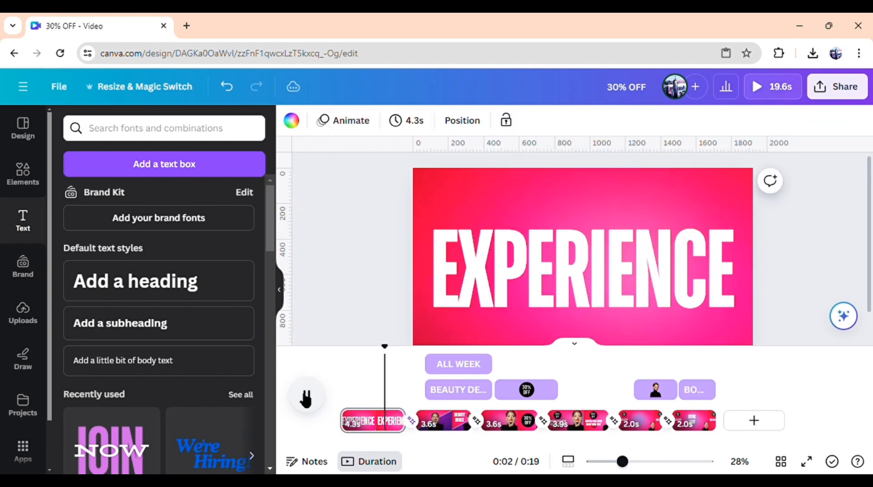